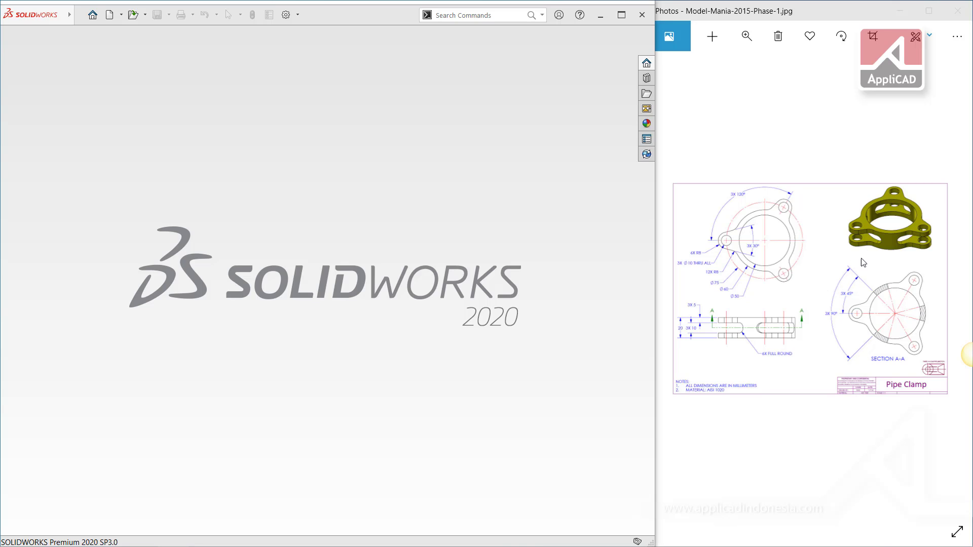
Inspect the 3D reference model of the clamp
scroll(863, 262, up, 2)
scroll(856, 223, up, 2)
scroll(847, 187, up, 2)
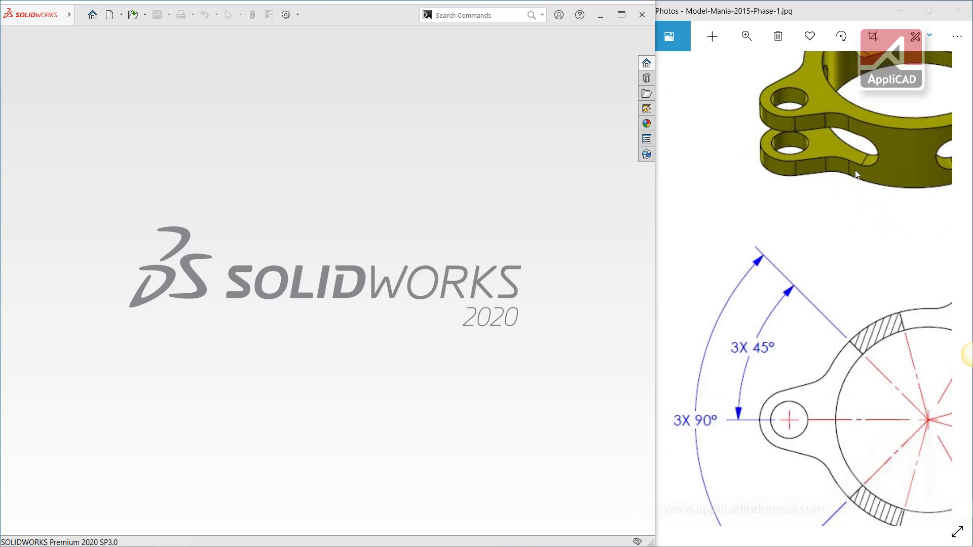
drag(855, 169, 757, 248)
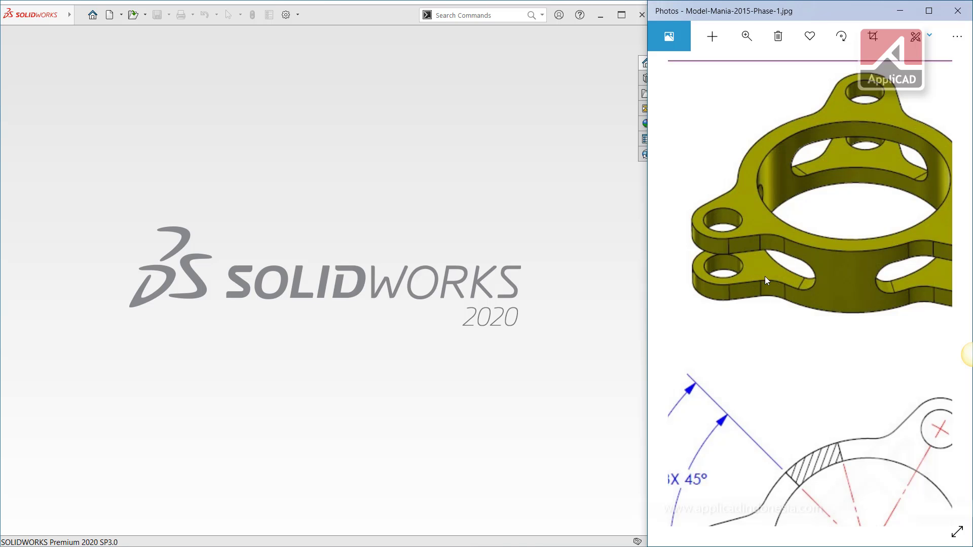
scroll(756, 271, down, 5)
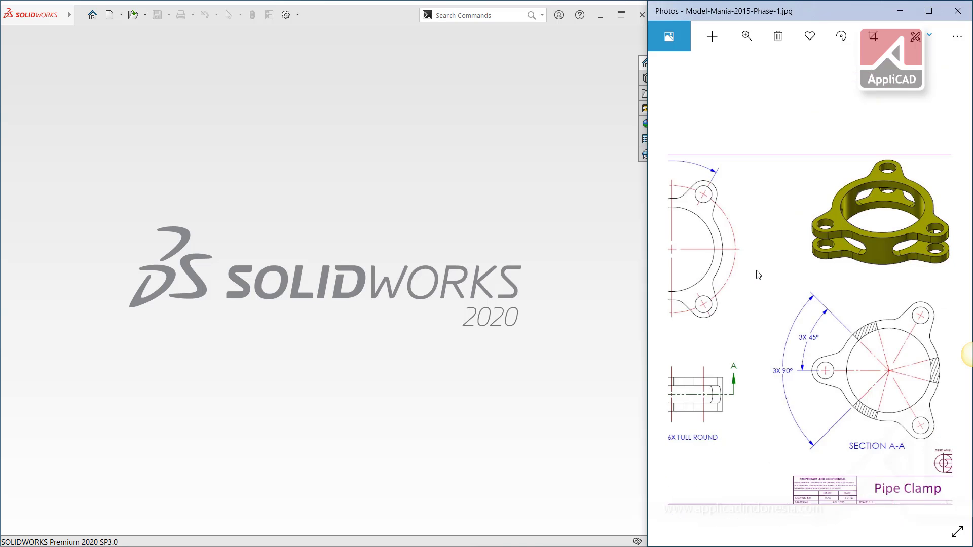
Create a new Part document in SOLIDWORKS
click(310, 192)
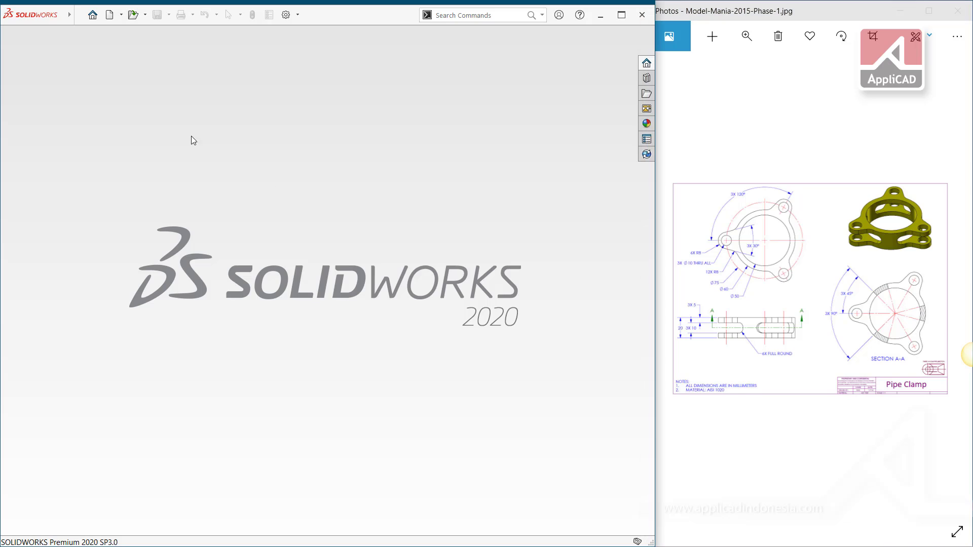
click(108, 14)
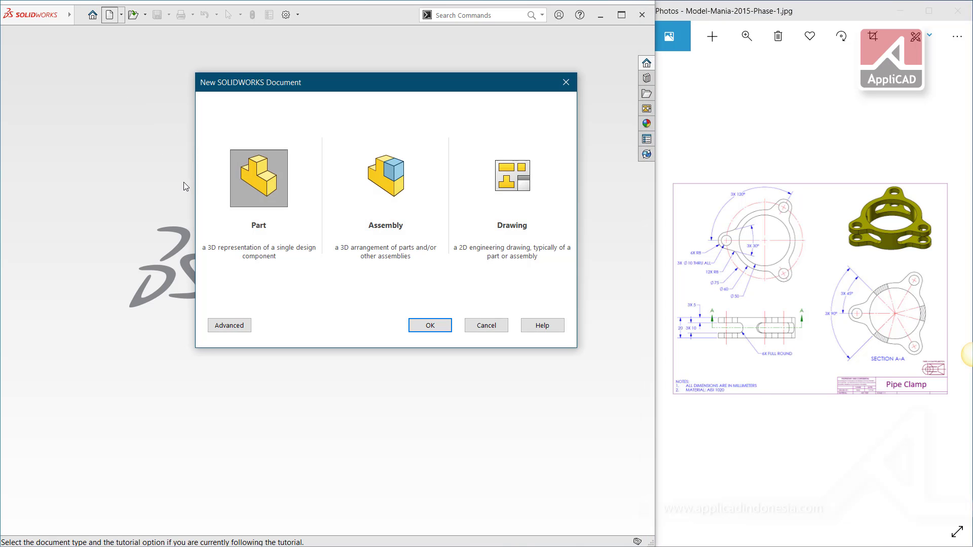
double_click(272, 187)
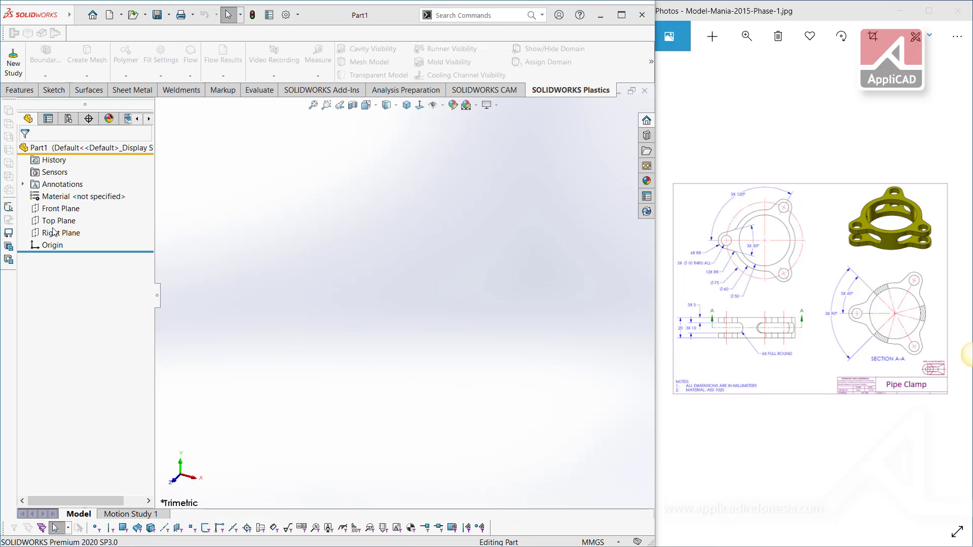
Start an empty sketch on the Top Plane
click(56, 222)
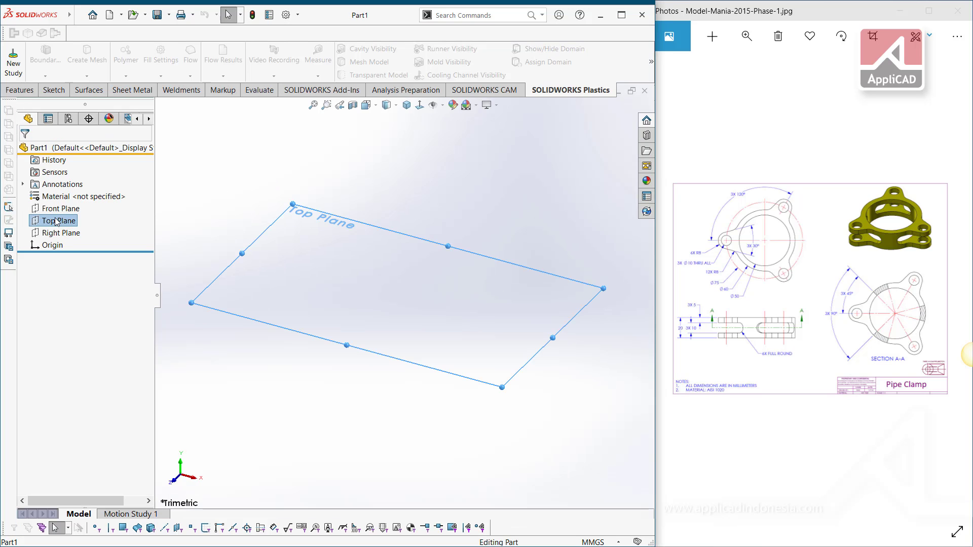
click(66, 202)
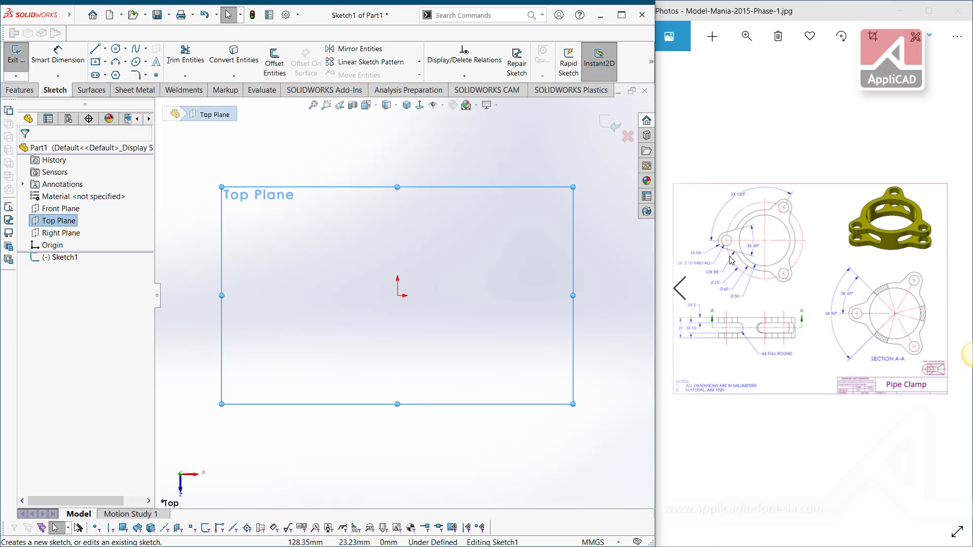
scroll(763, 237, up, 2)
scroll(762, 237, up, 2)
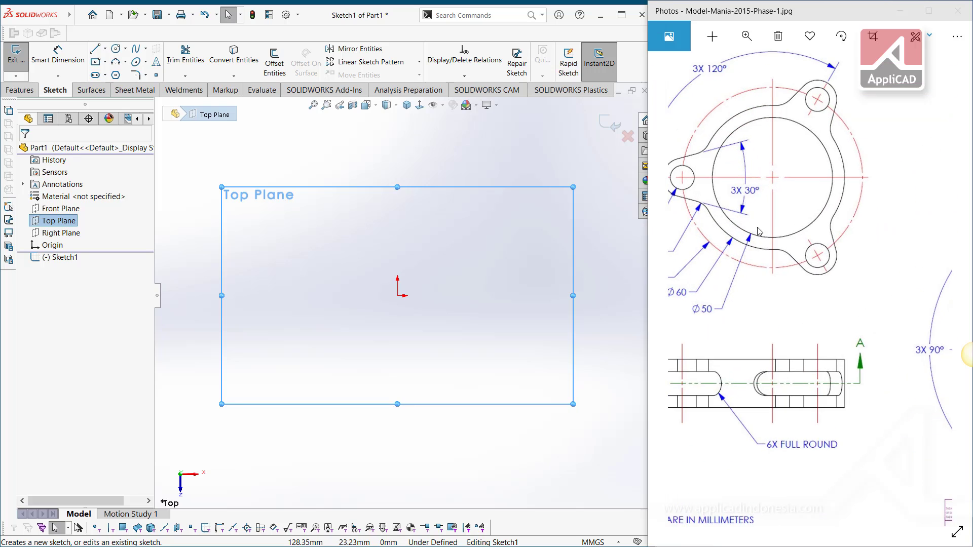
scroll(801, 292, up, 2)
scroll(801, 292, down, 1)
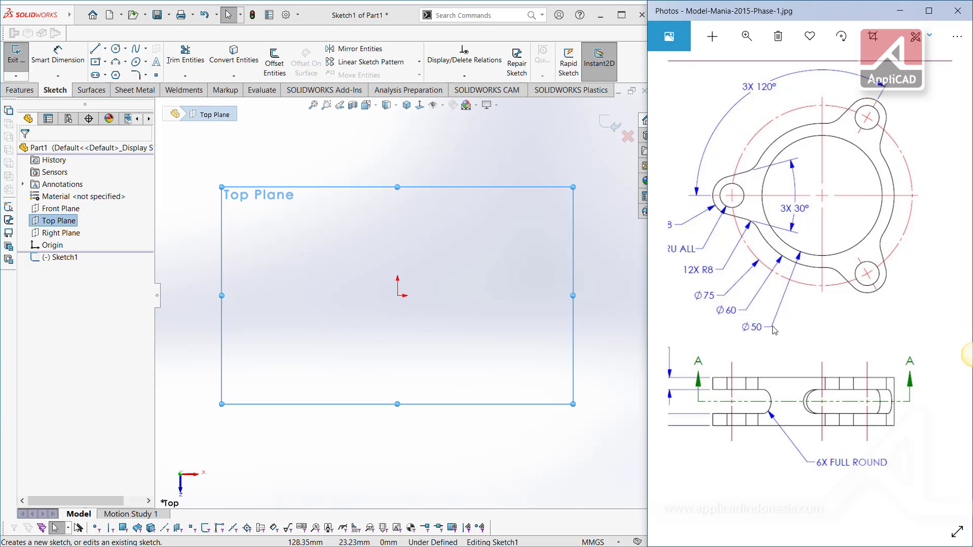
Draw two concentric circles centred on the sketch origin
click(120, 50)
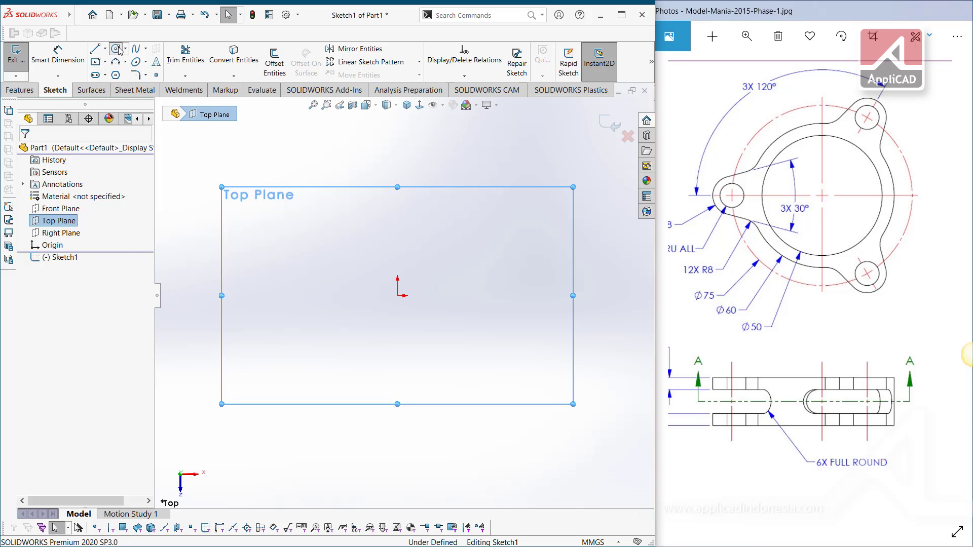
click(398, 296)
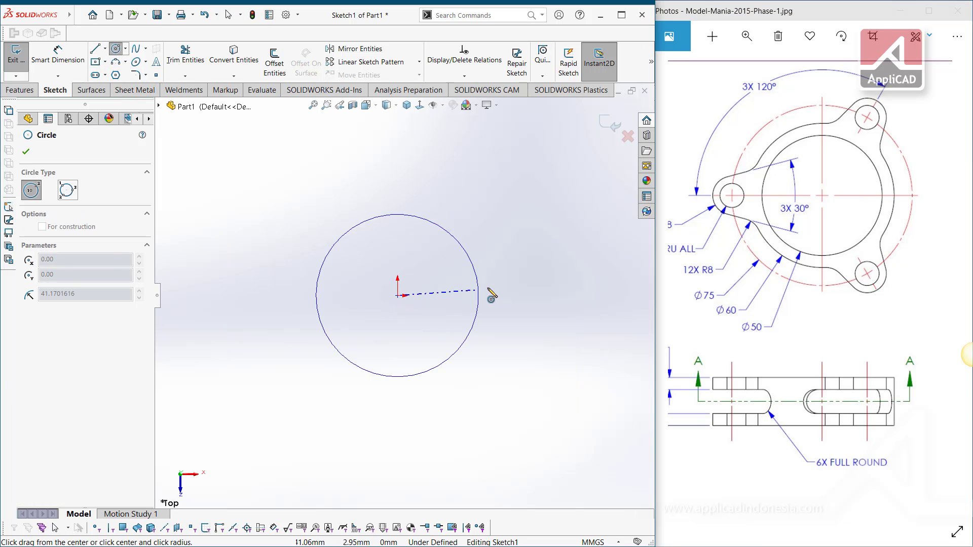
click(489, 297)
right_drag(544, 235, 529, 219)
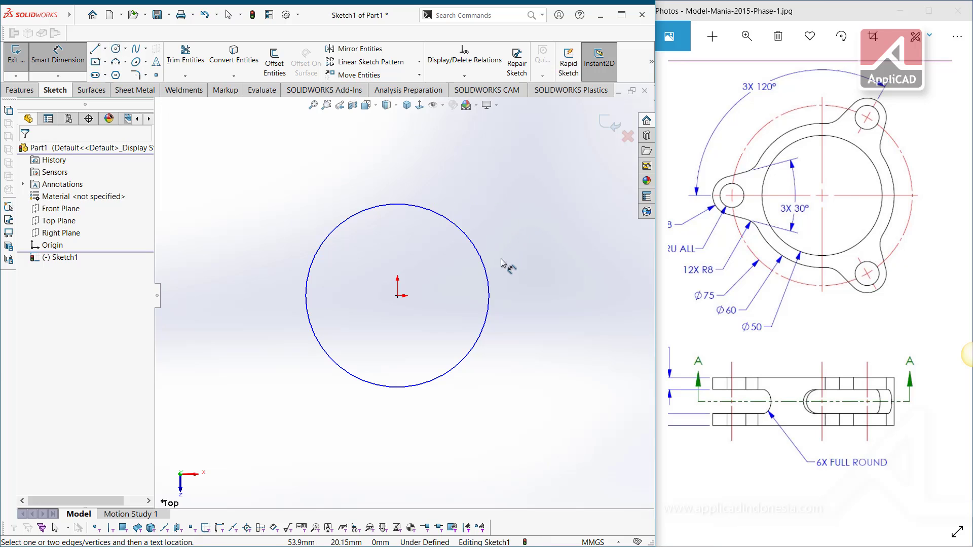
click(115, 49)
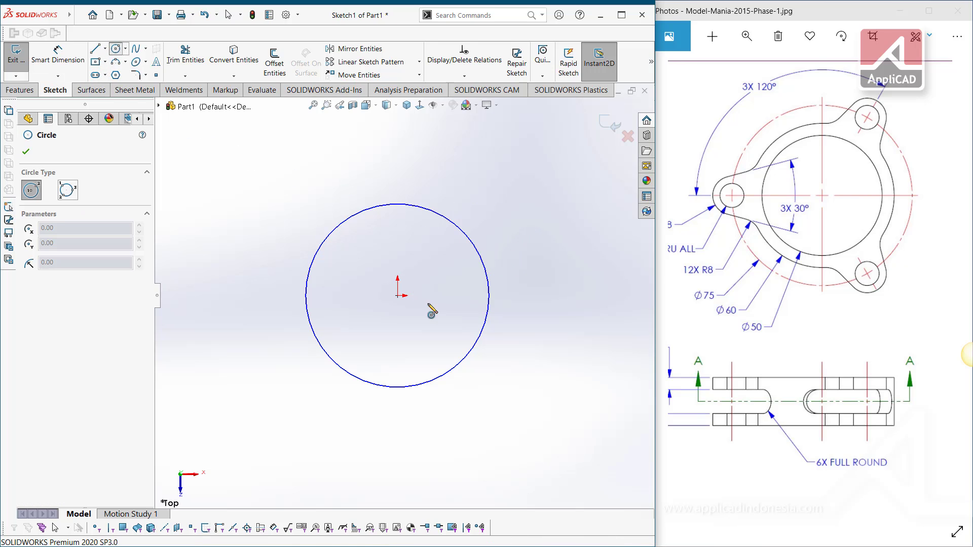
click(397, 295)
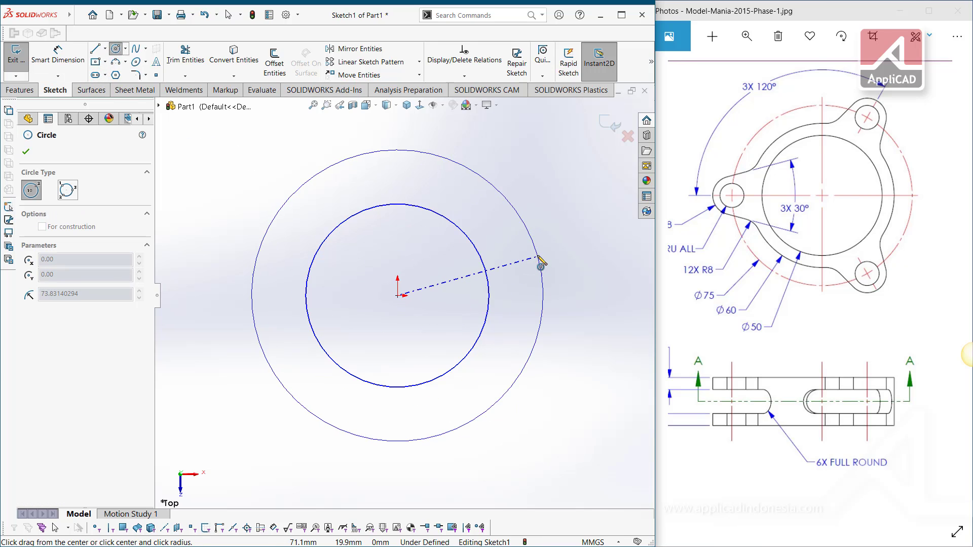
click(541, 262)
right_drag(541, 262, 537, 239)
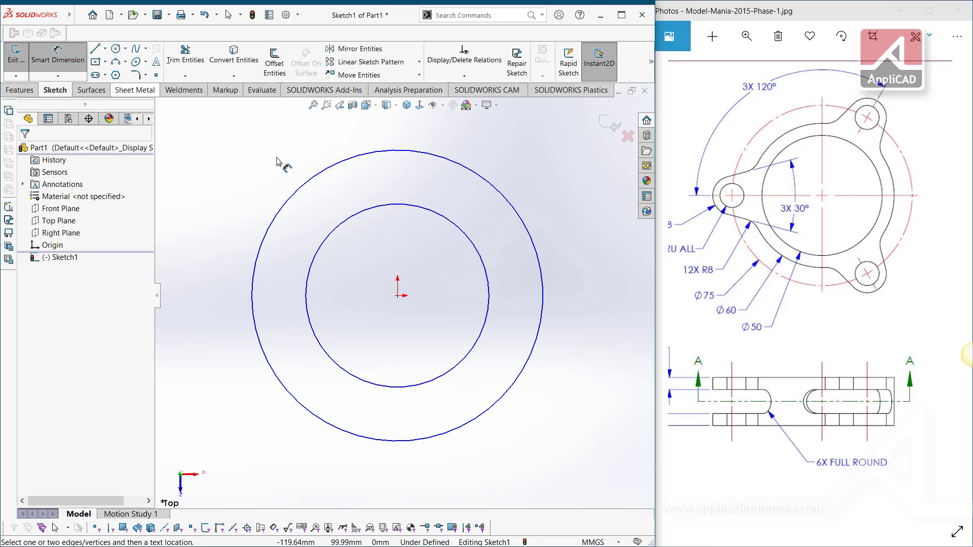
Dimension the outer circle Ø60 and the inner circle Ø50
click(512, 201)
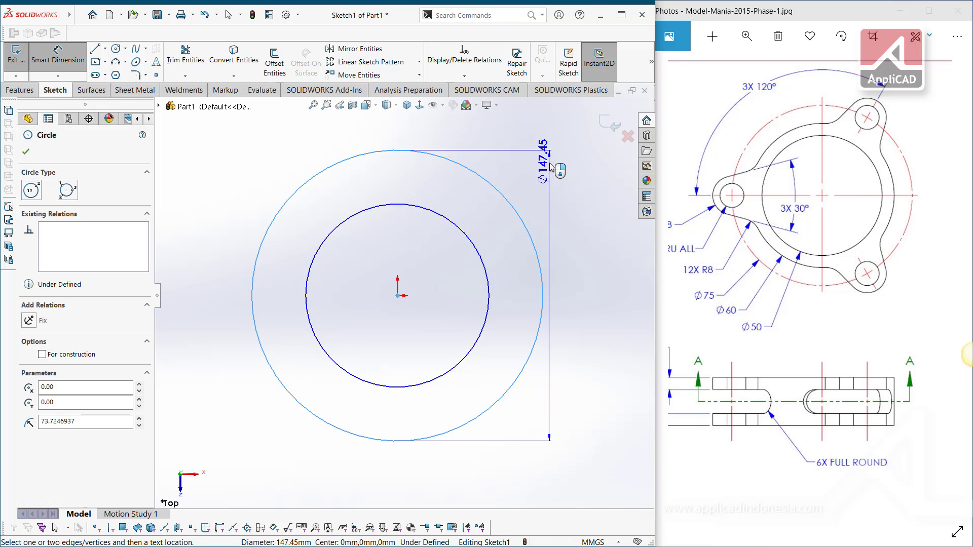
click(552, 167)
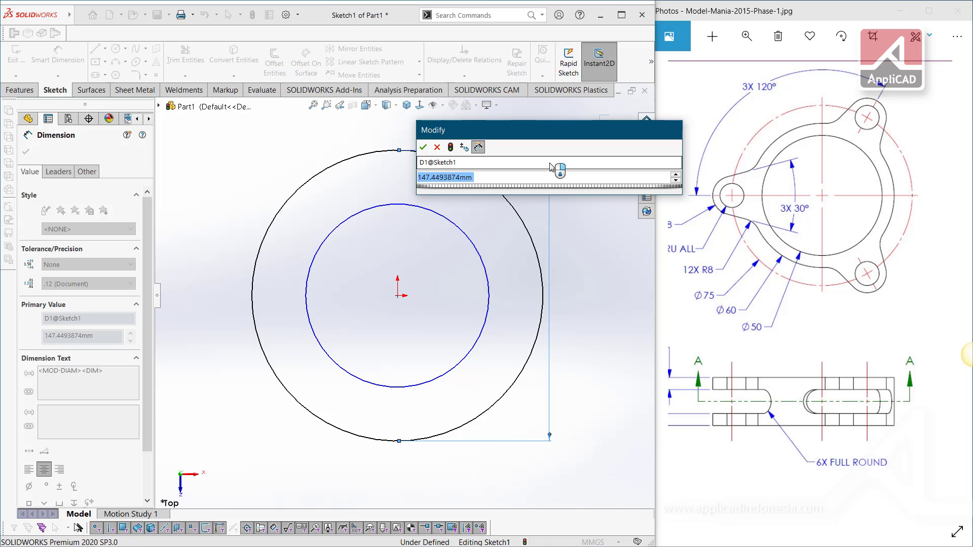
text(60)
key(Return)
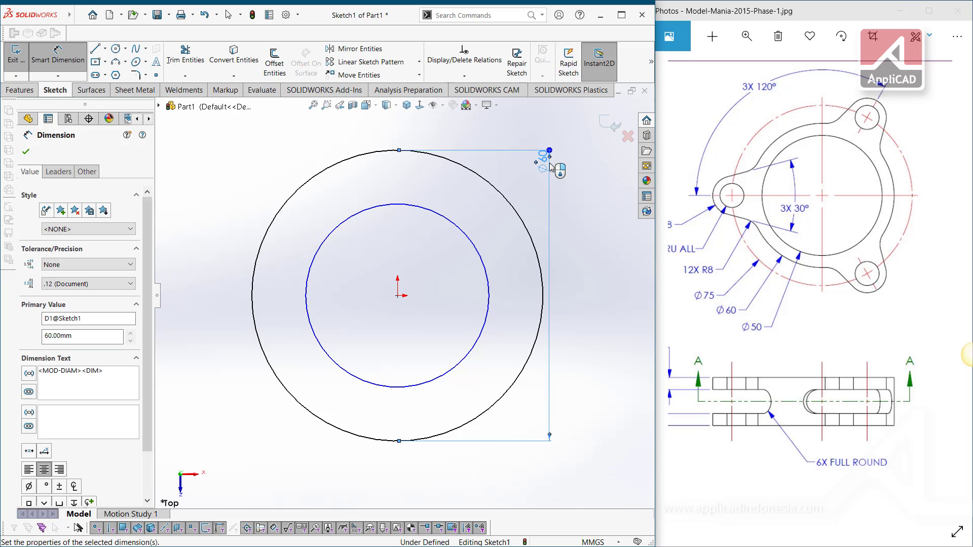
click(485, 269)
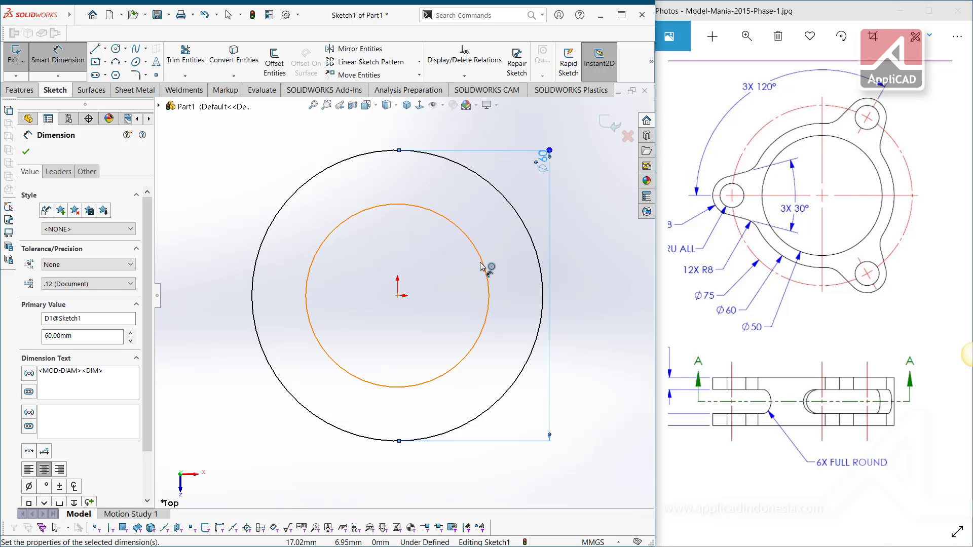
click(547, 235)
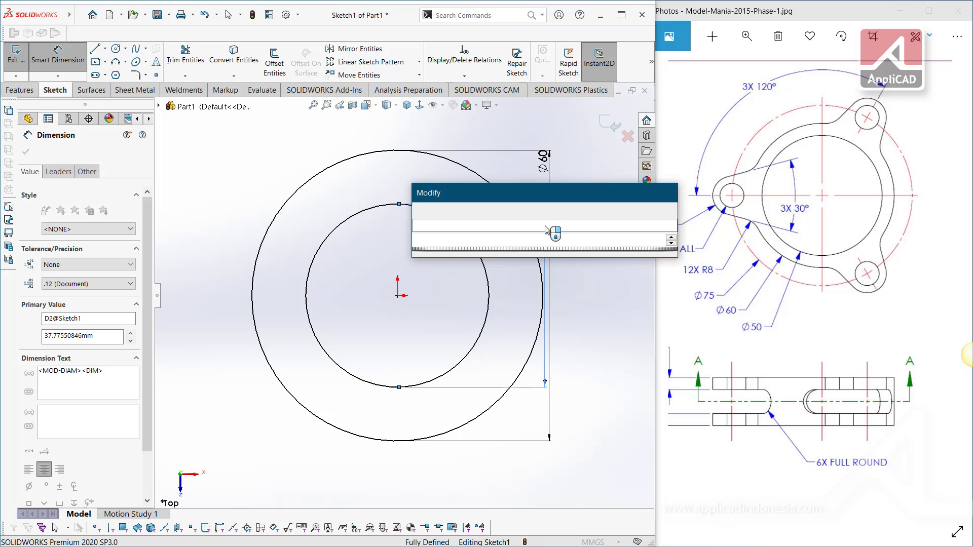
text(50)
key(Return)
key(Escape)
key(f)
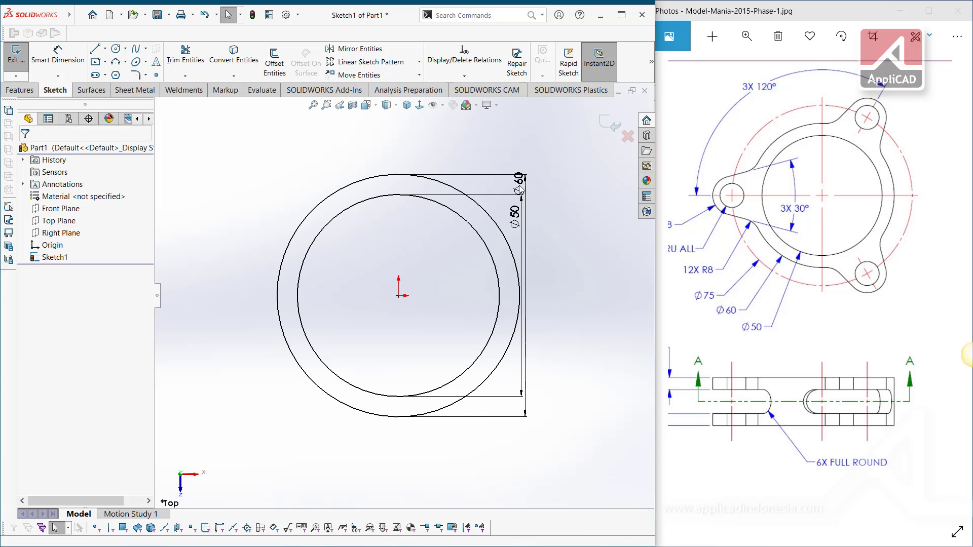
Reposition the Ø60 and Ø50 dimensions and check the reference drawing
click(528, 203)
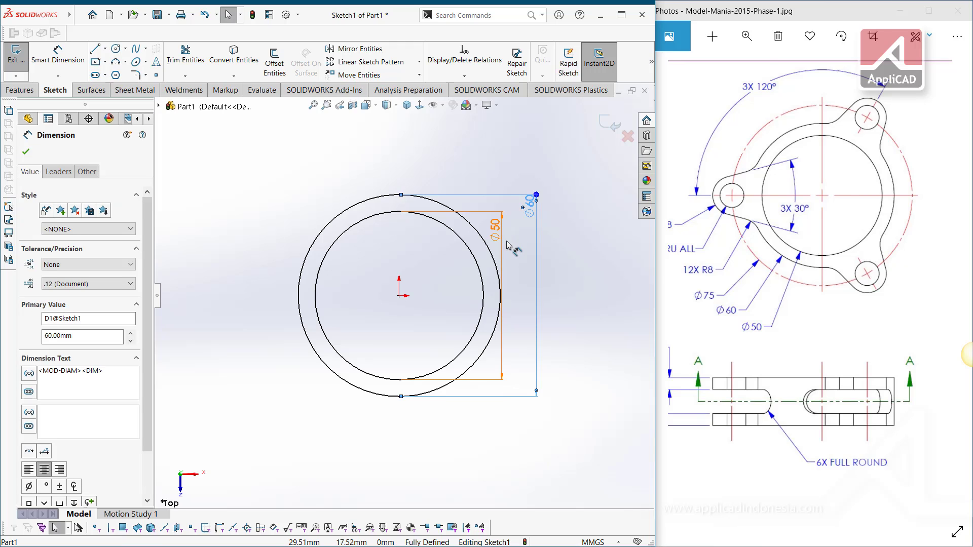
drag(510, 245, 528, 275)
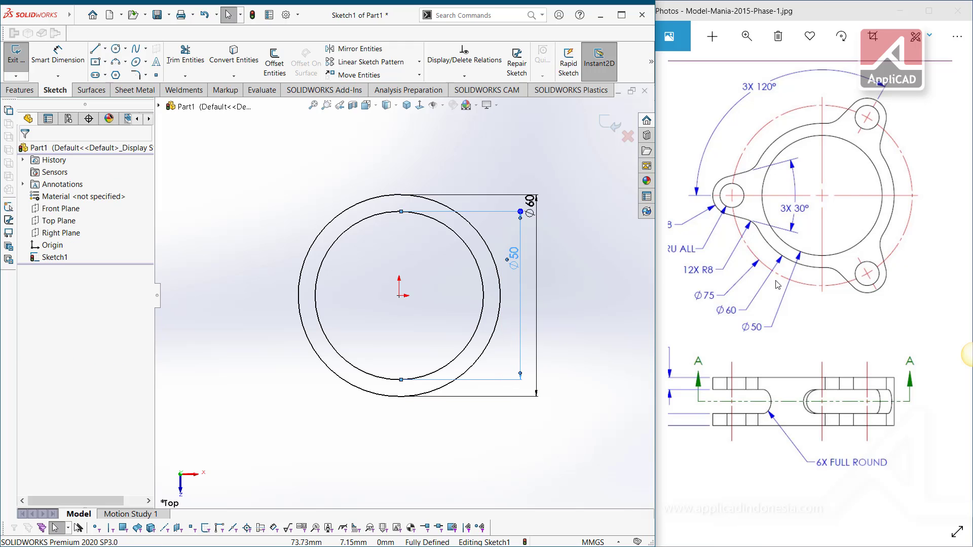
key(Escape)
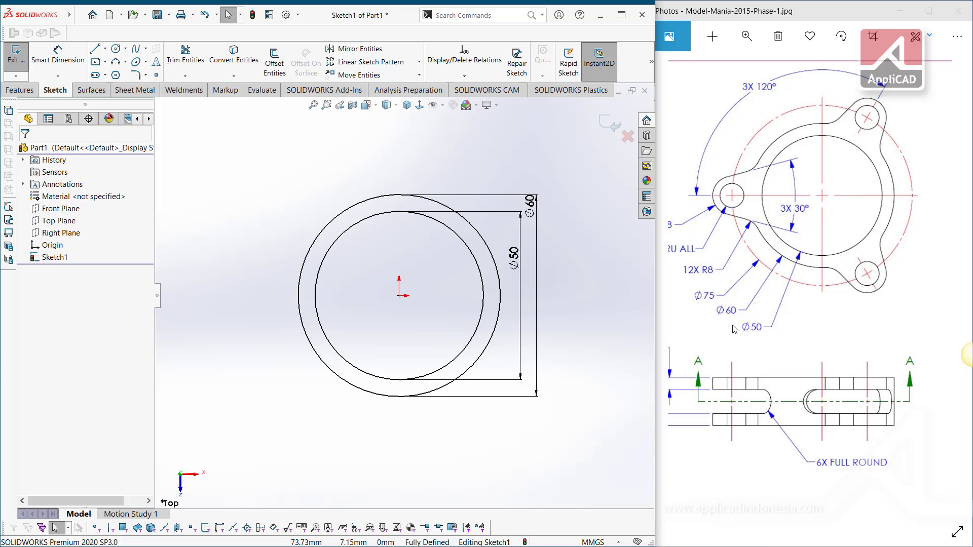
click(734, 330)
scroll(755, 328, down, 2)
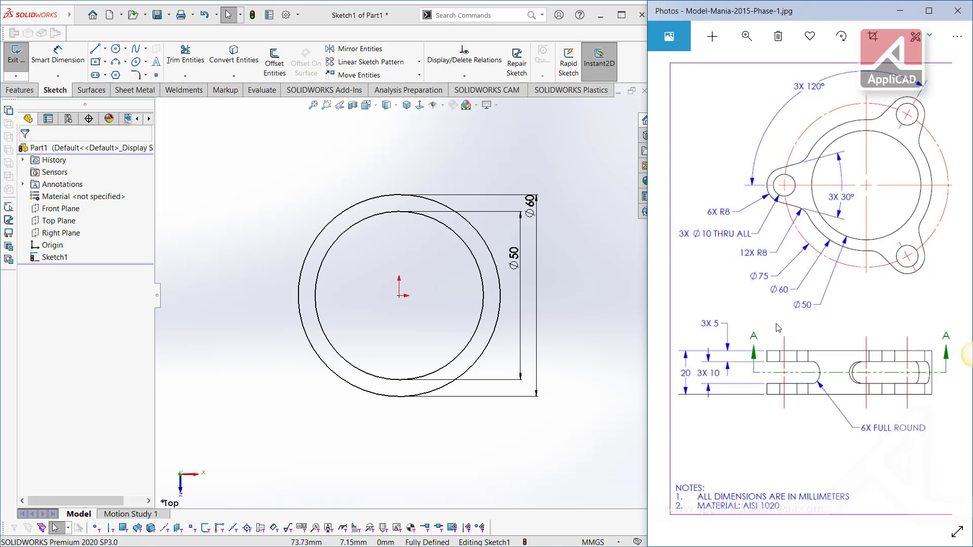
drag(771, 327, 780, 326)
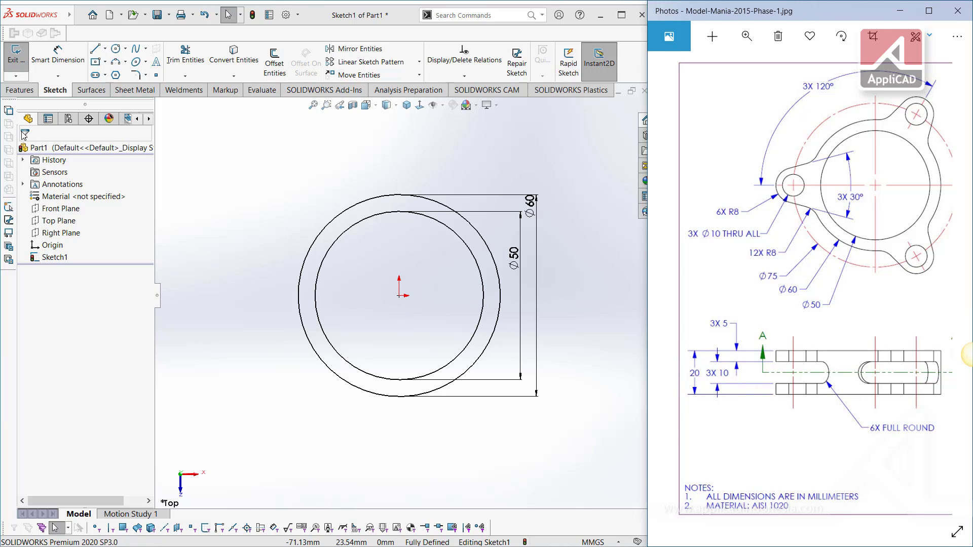
Extrude the ring sketch 20 mm with a Mid Plane end condition
click(20, 89)
click(22, 61)
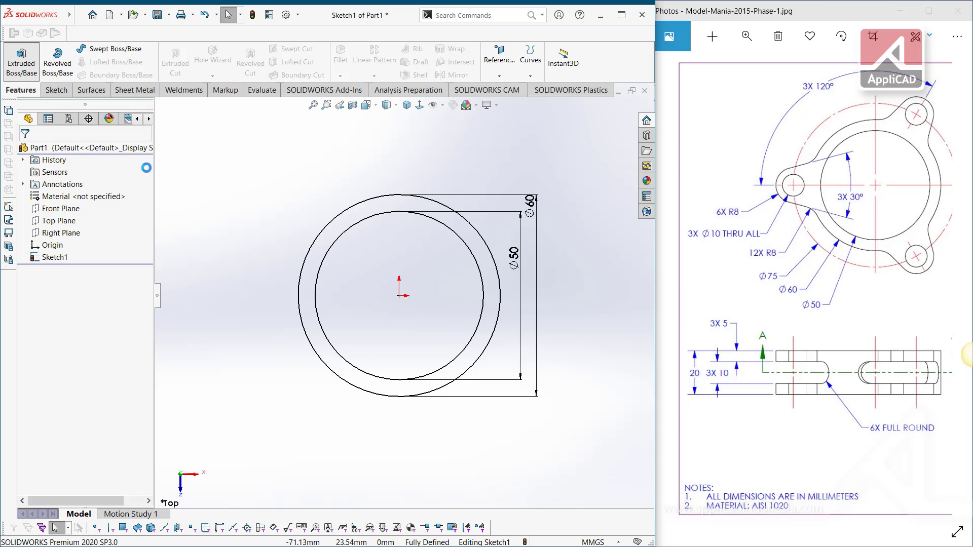
click(88, 222)
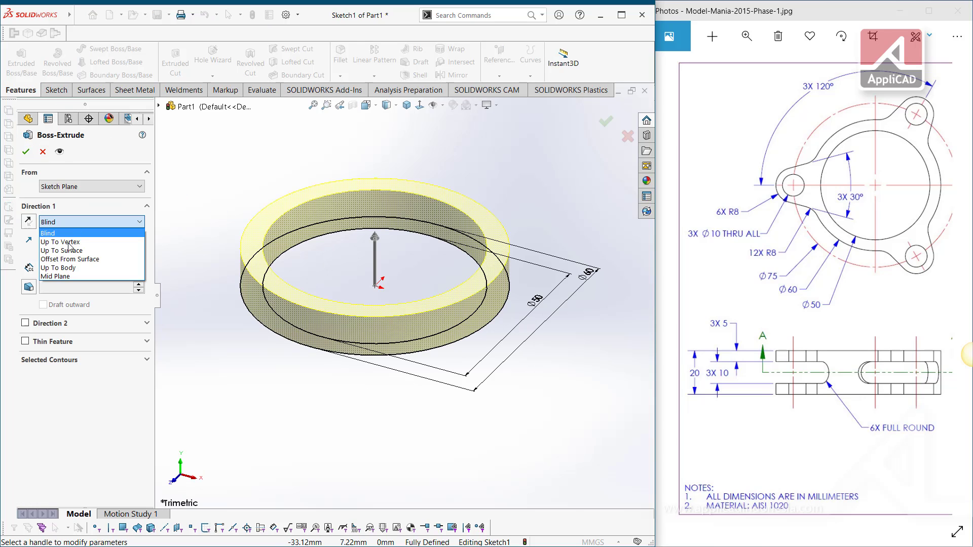
click(66, 284)
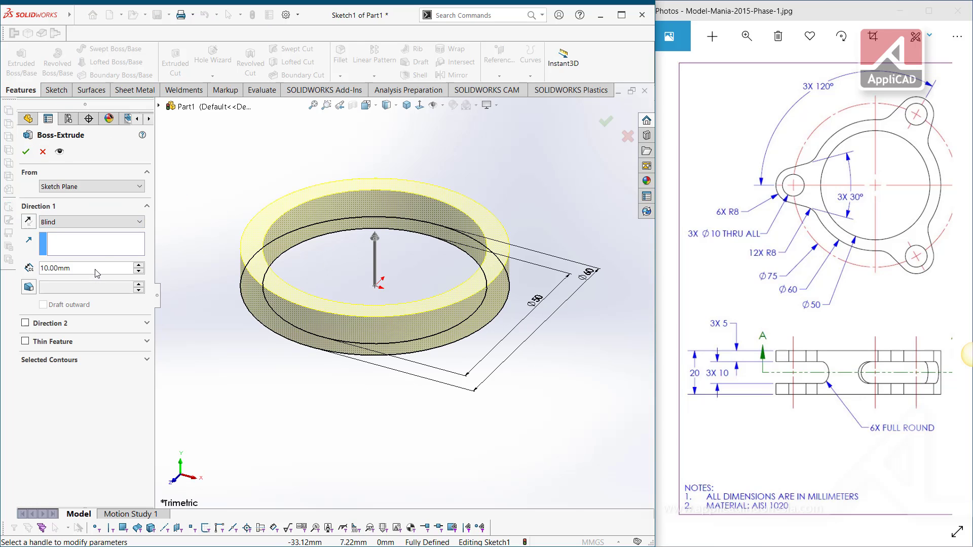
double_click(95, 269)
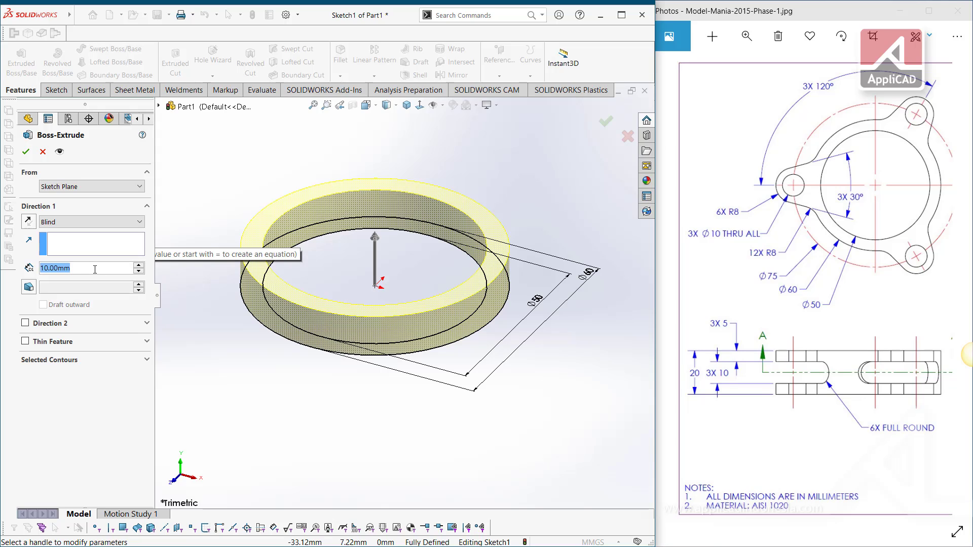
text(20)
key(Return)
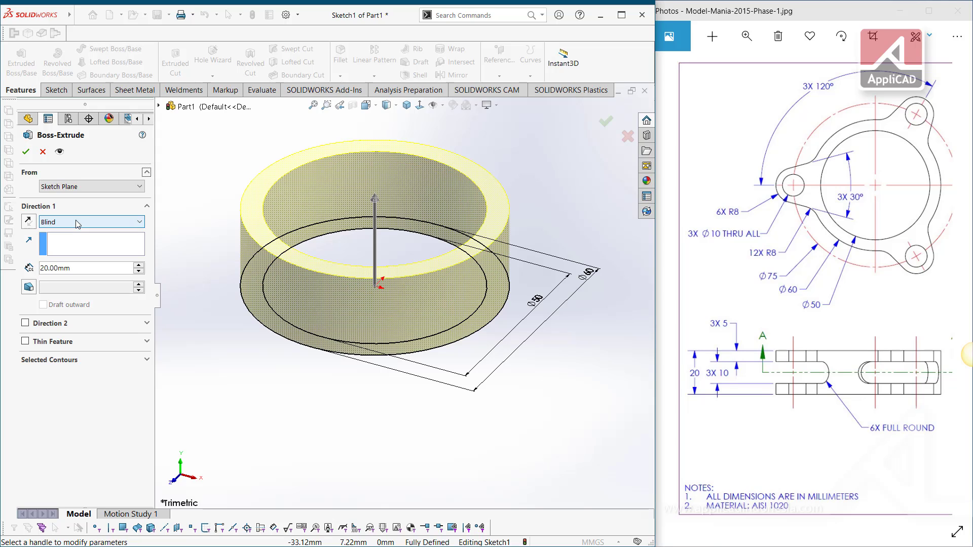
click(78, 224)
click(70, 282)
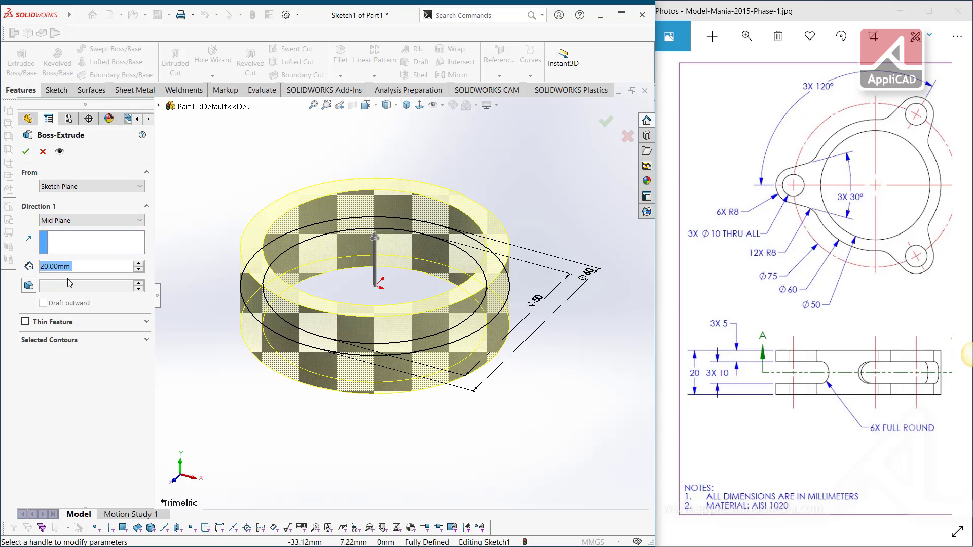
click(25, 151)
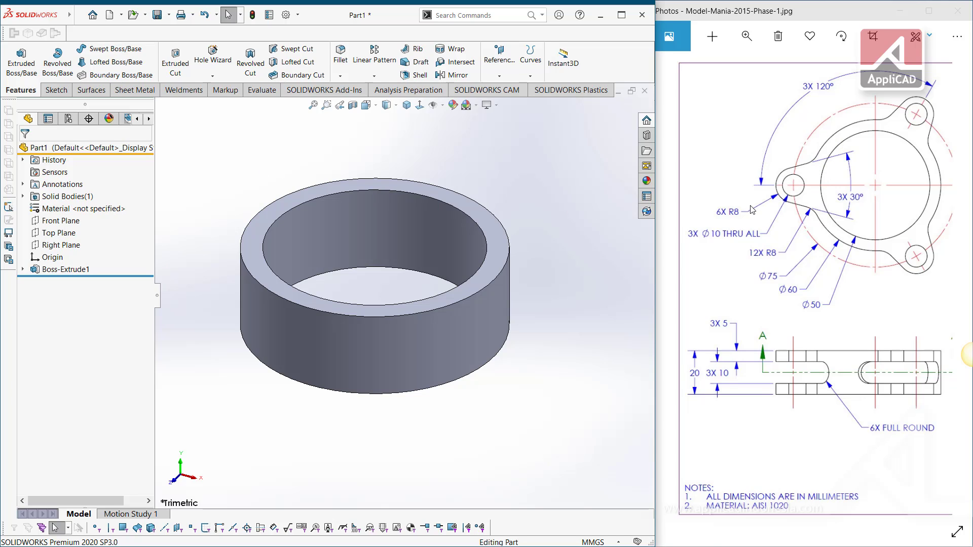
Review the reference drawing and open a new sketch on the Top Plane
click(840, 205)
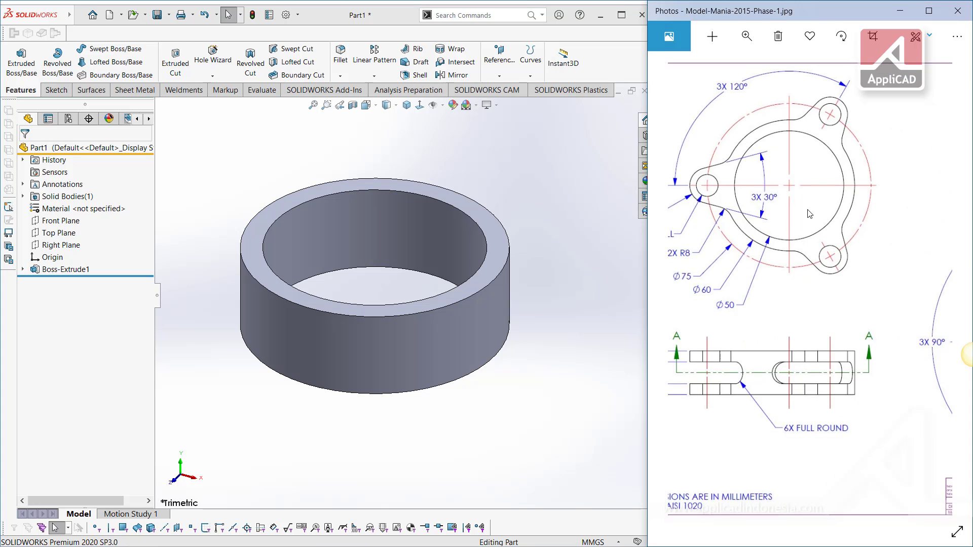
scroll(831, 193, down, 5)
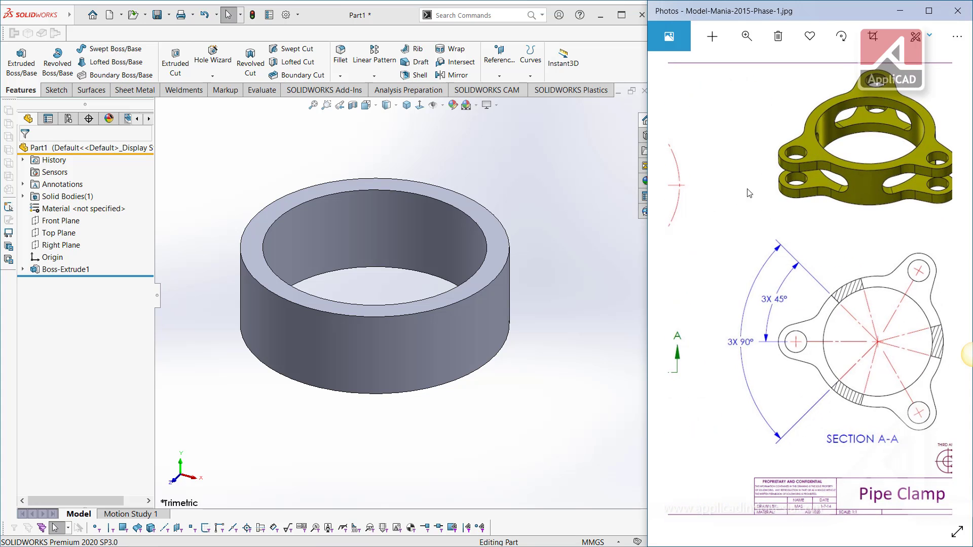
scroll(749, 193, down, 3)
scroll(729, 182, up, 2)
scroll(722, 176, up, 2)
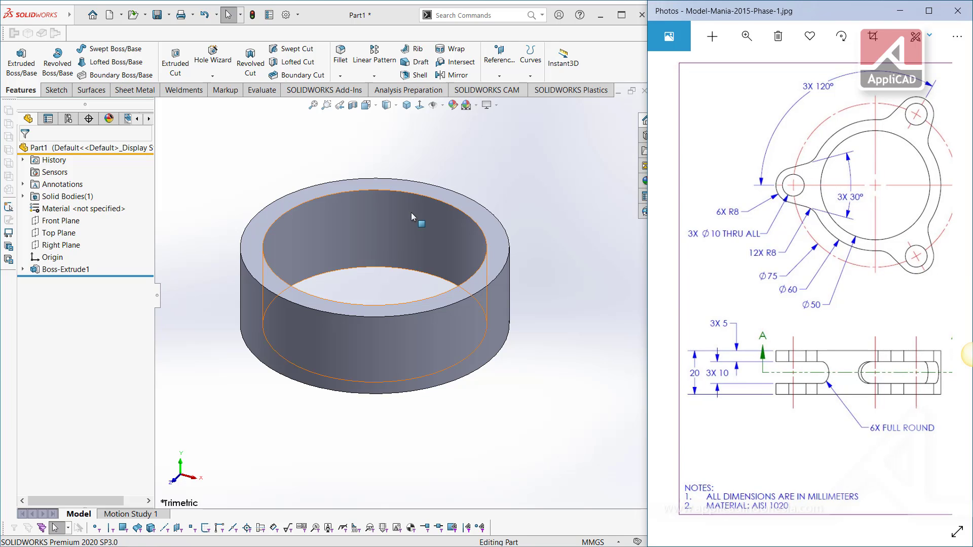
click(50, 236)
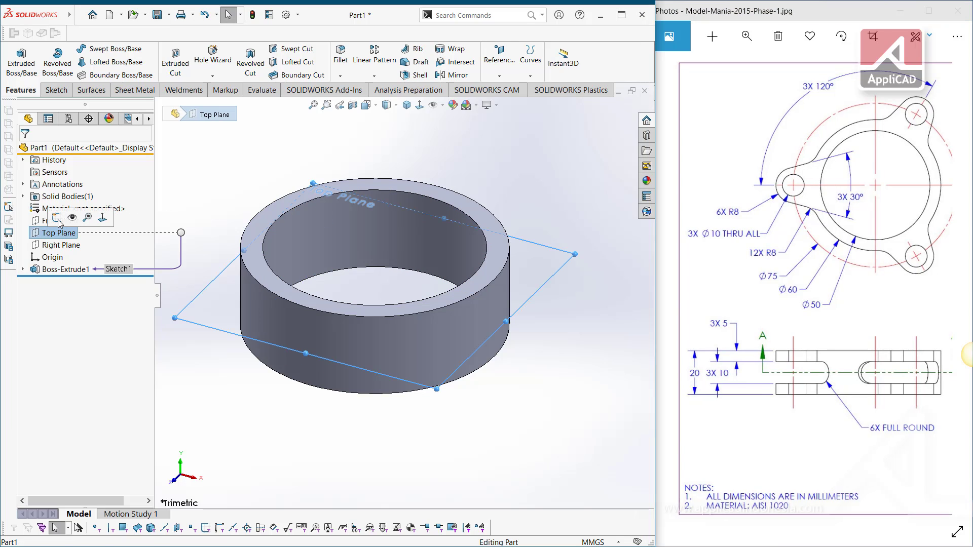
click(57, 218)
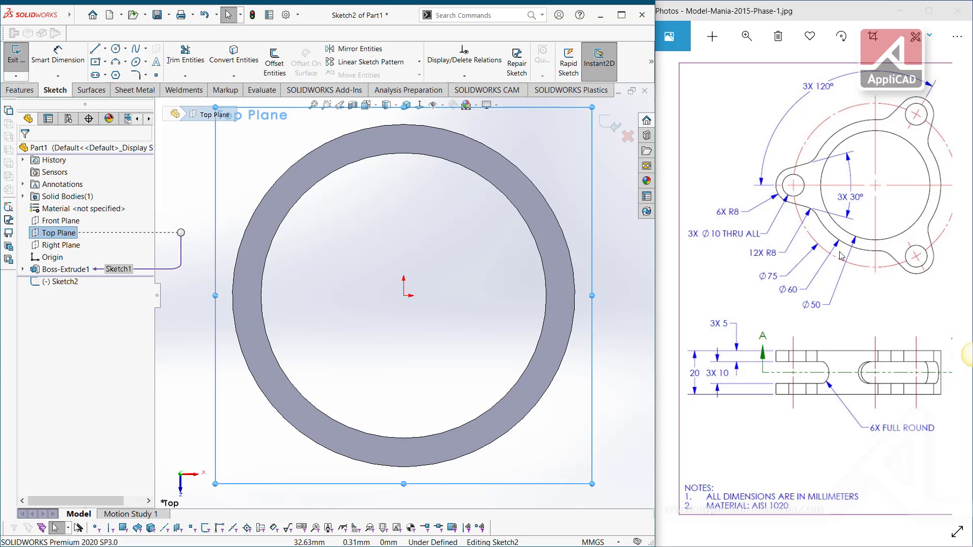
drag(841, 256, 738, 288)
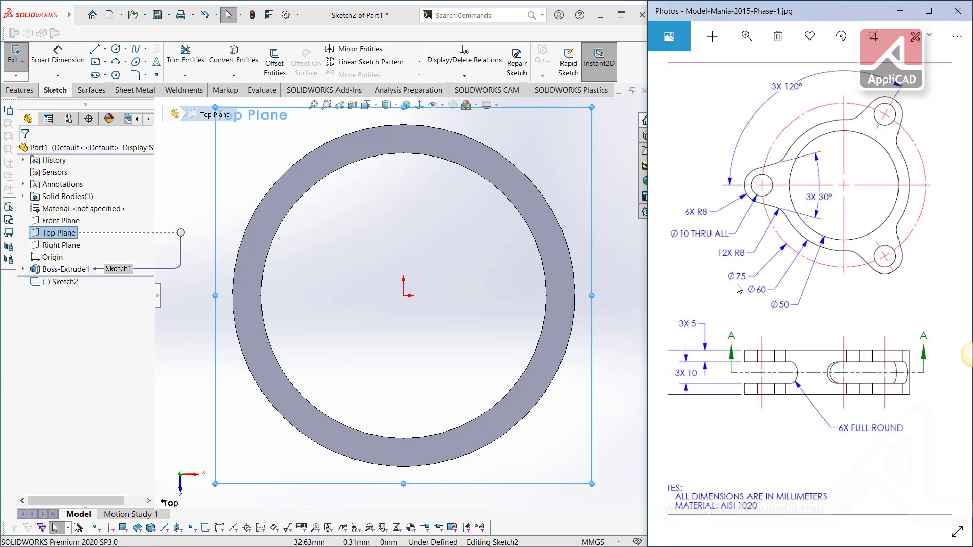
click(414, 251)
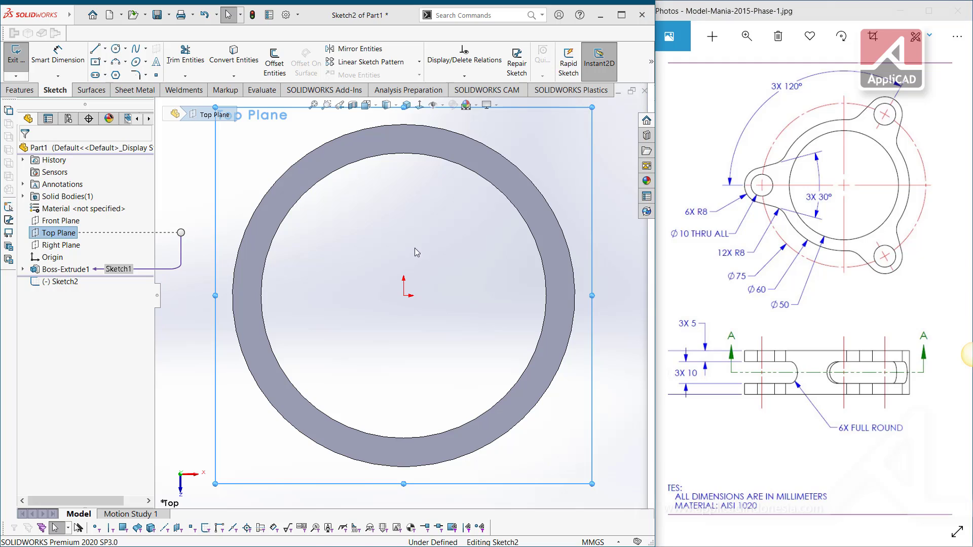
Draw a construction circle at the origin and dimension it to Ø75
click(125, 49)
click(133, 57)
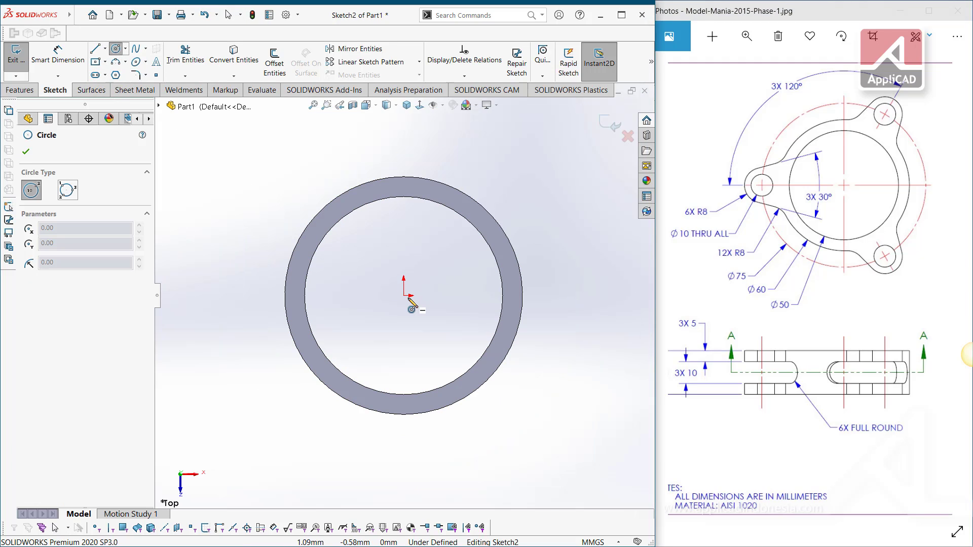
click(403, 295)
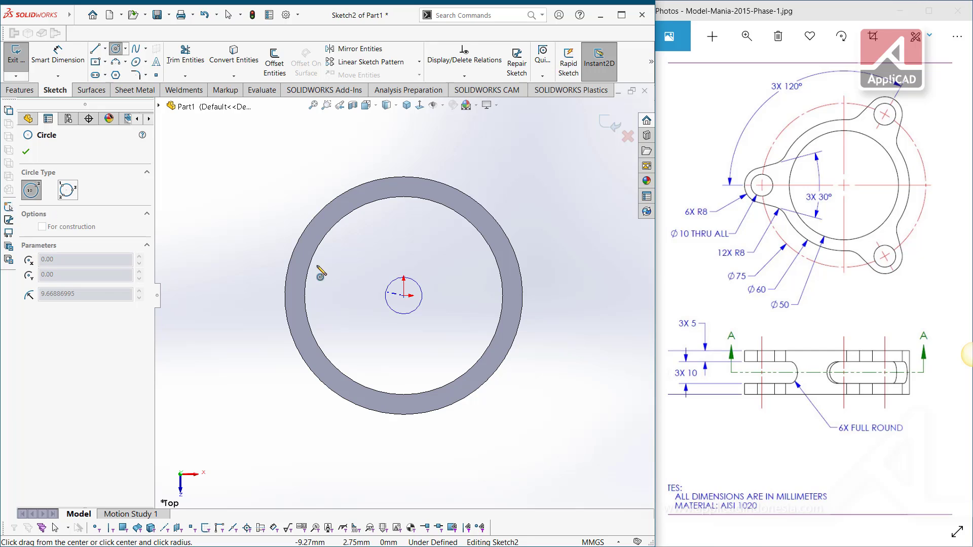
click(245, 229)
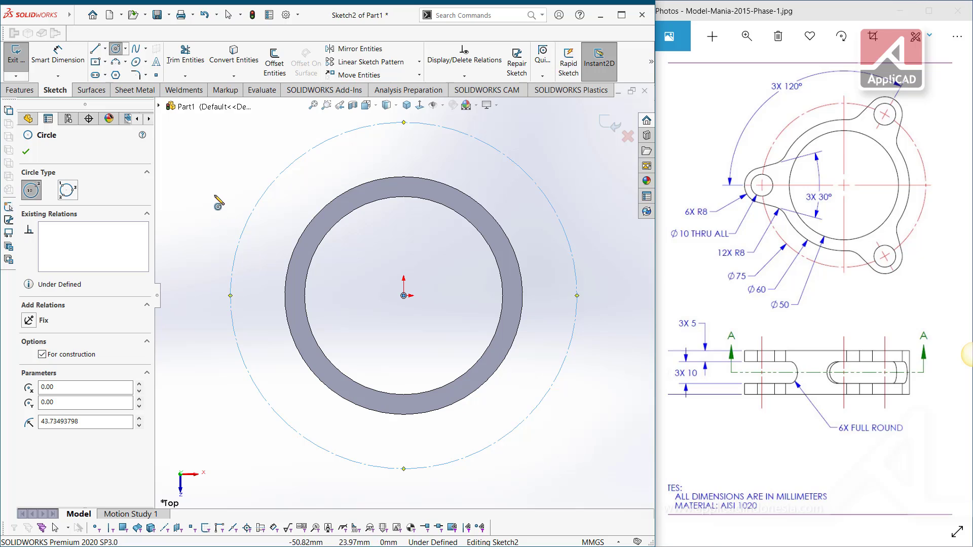
key(Escape)
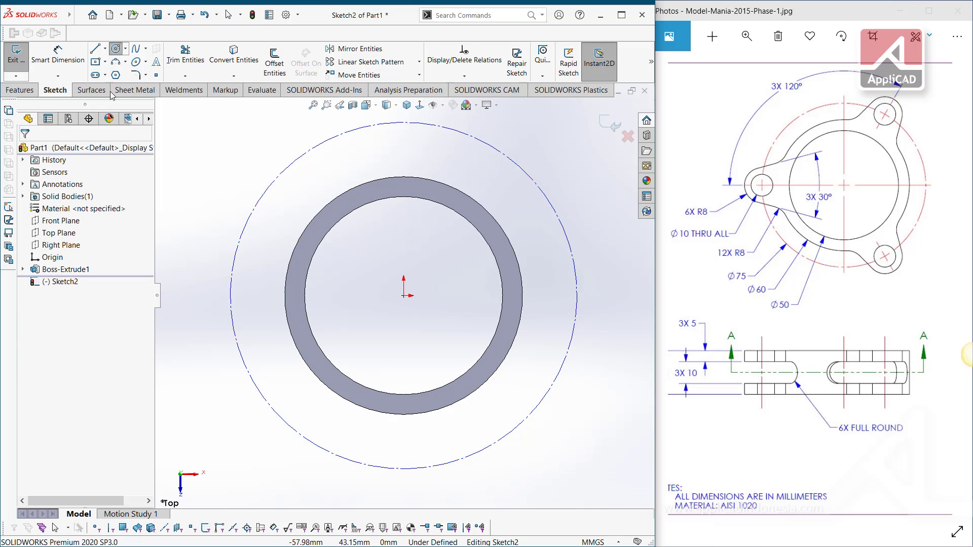
click(58, 56)
click(284, 423)
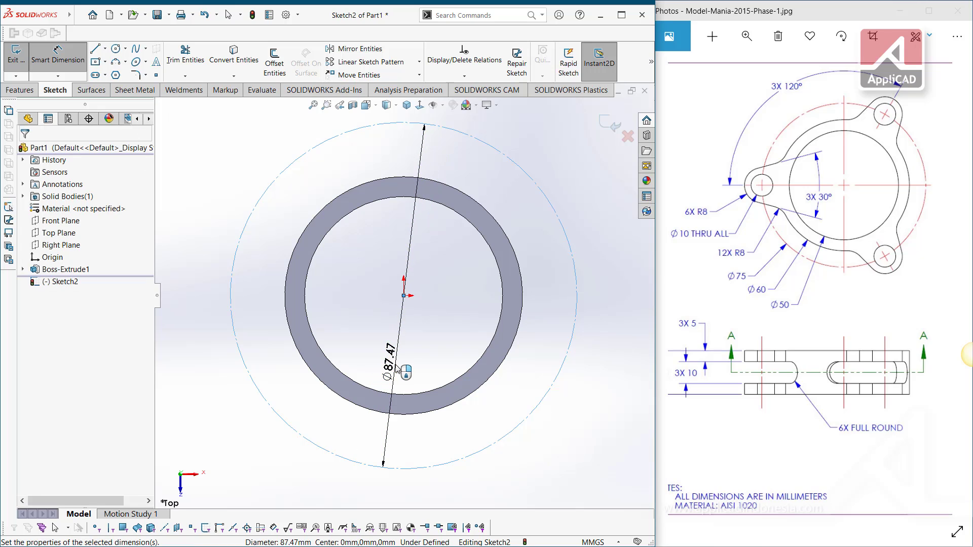
click(397, 368)
text(75)
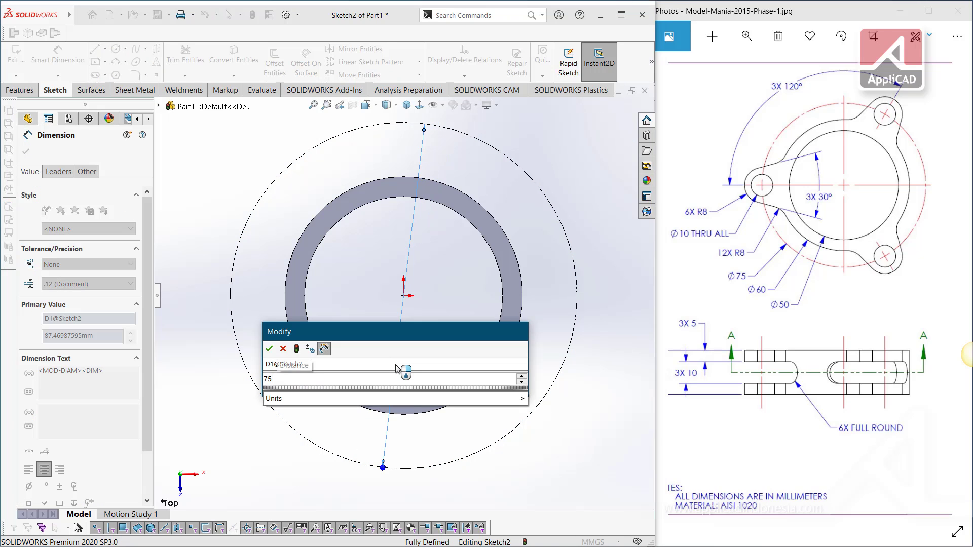
key(Return)
key(Escape)
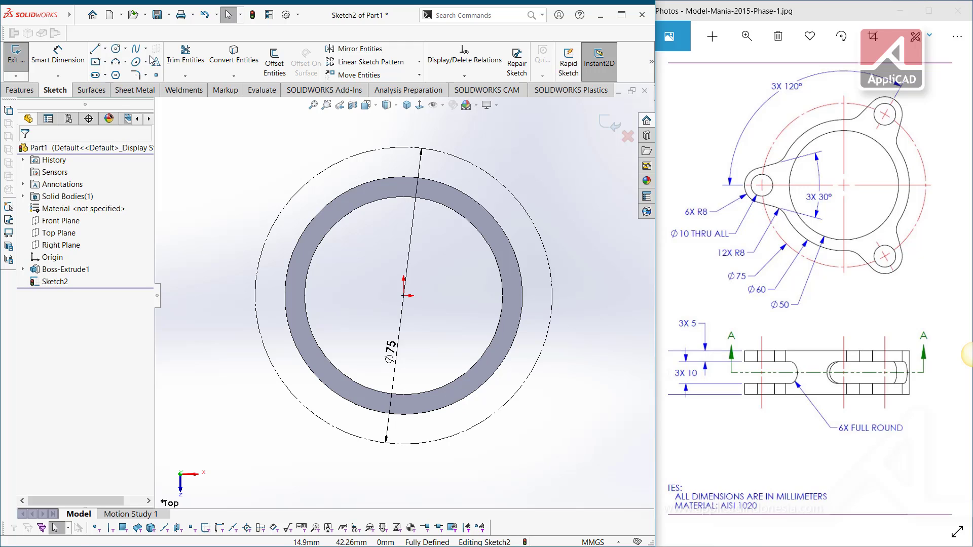
click(116, 50)
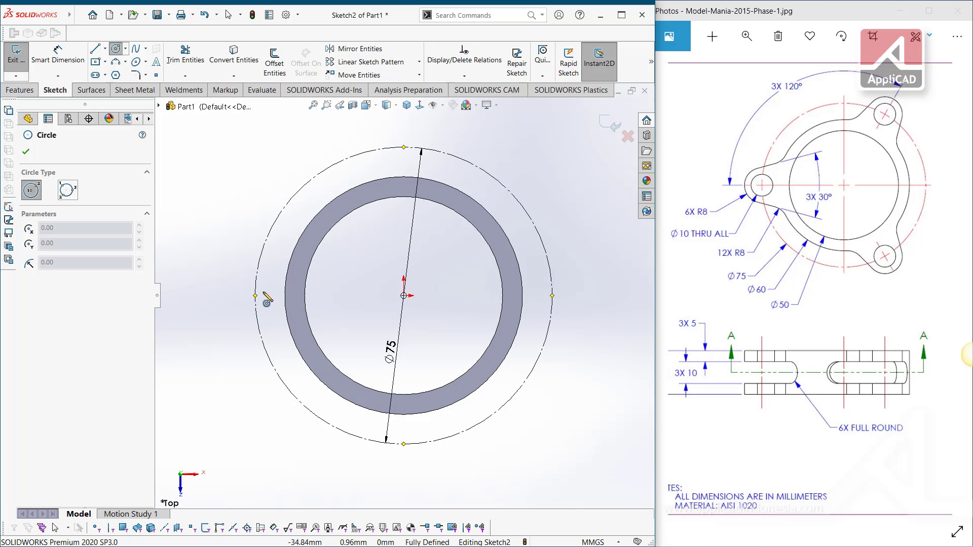
Draw a small circle on the Ø75 circle's left quadrant, dimensioned Ø10
click(255, 296)
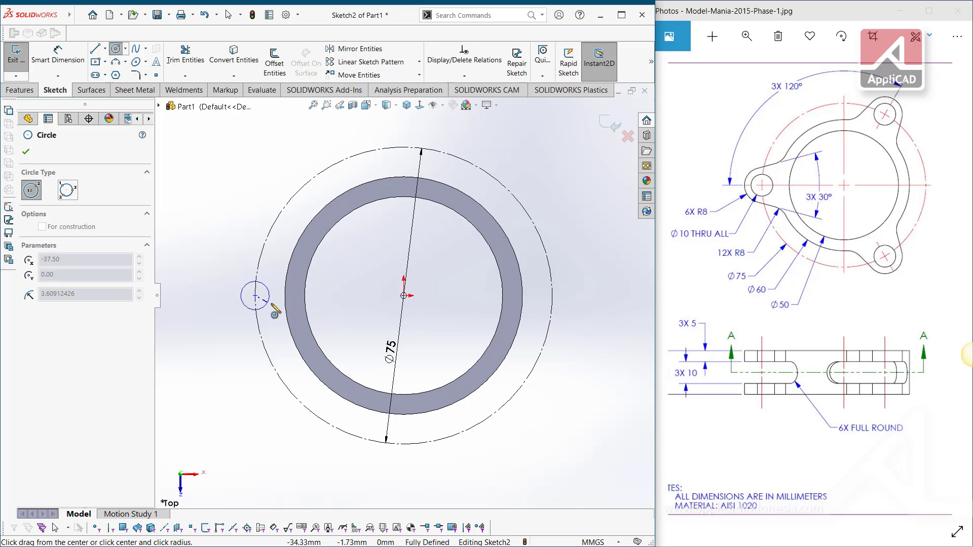
click(271, 304)
key(Escape)
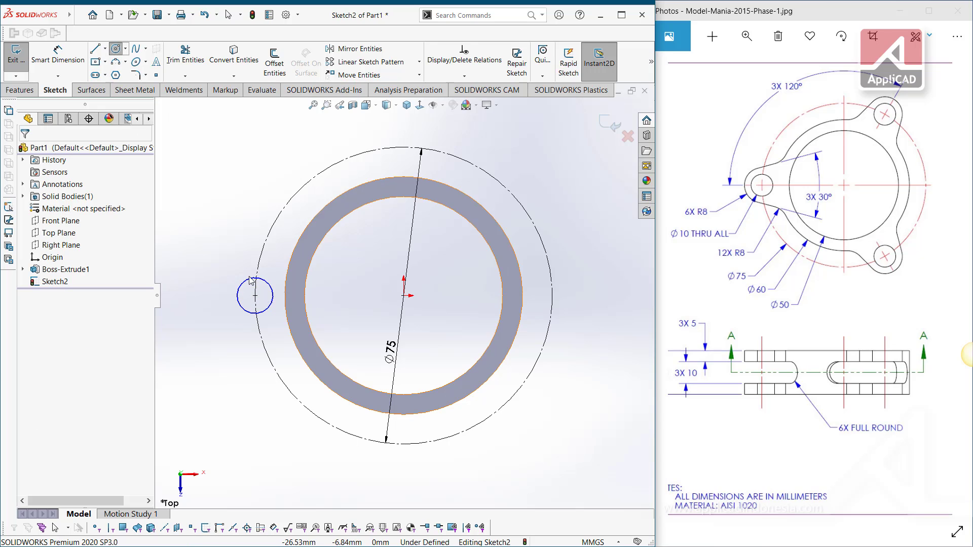
click(239, 278)
key(Escape)
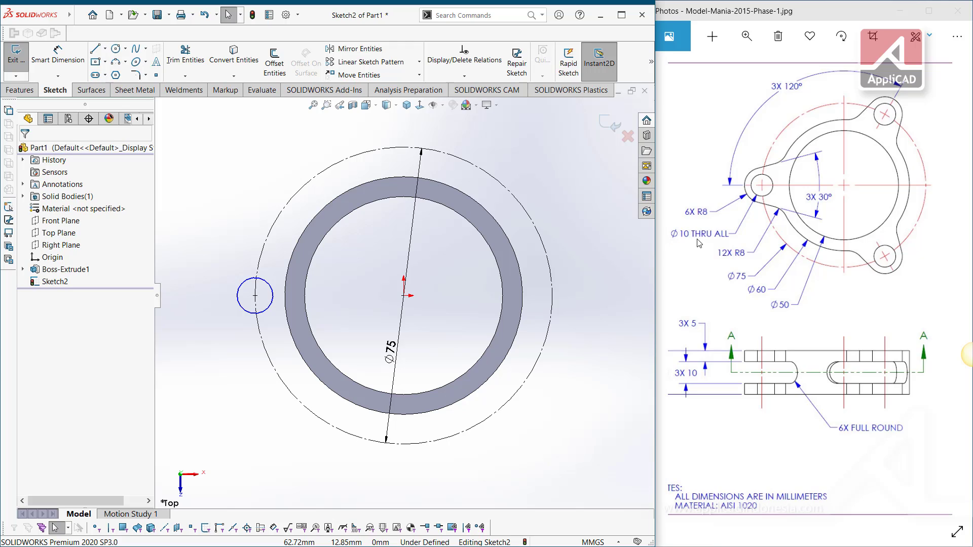
key(d)
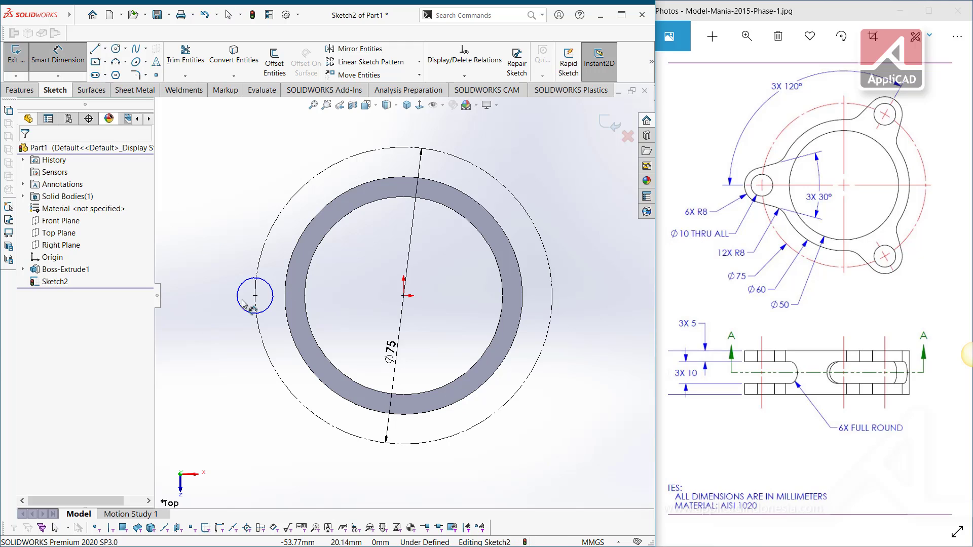
click(243, 309)
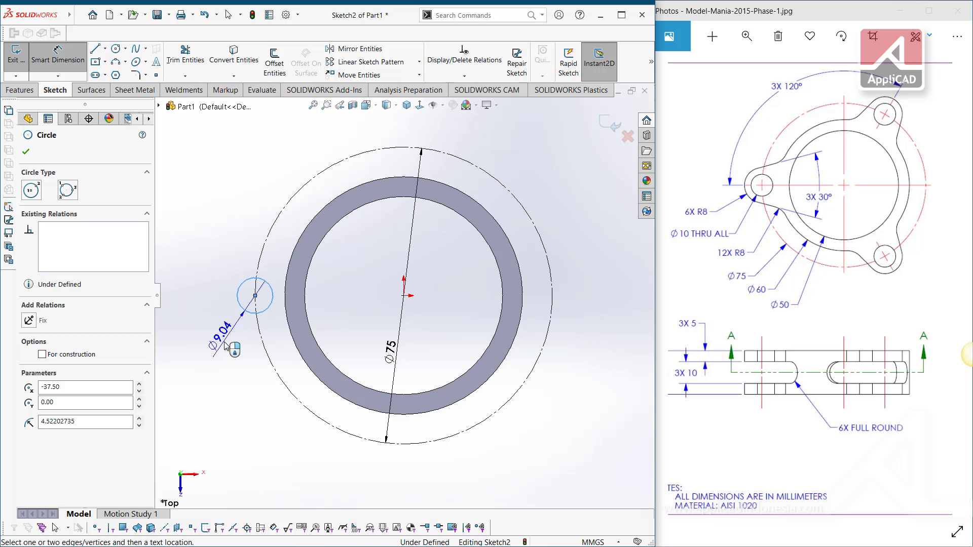
click(226, 346)
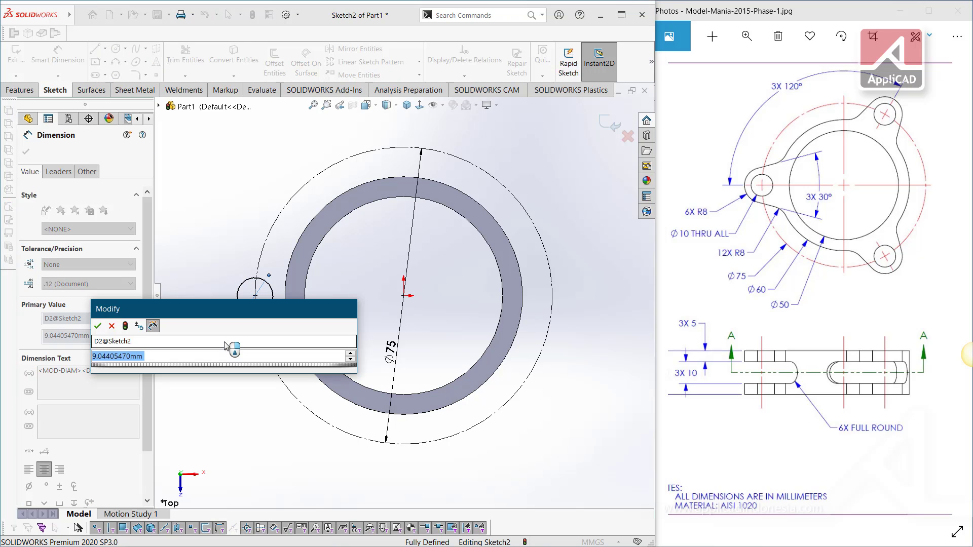
text(10)
key(Return)
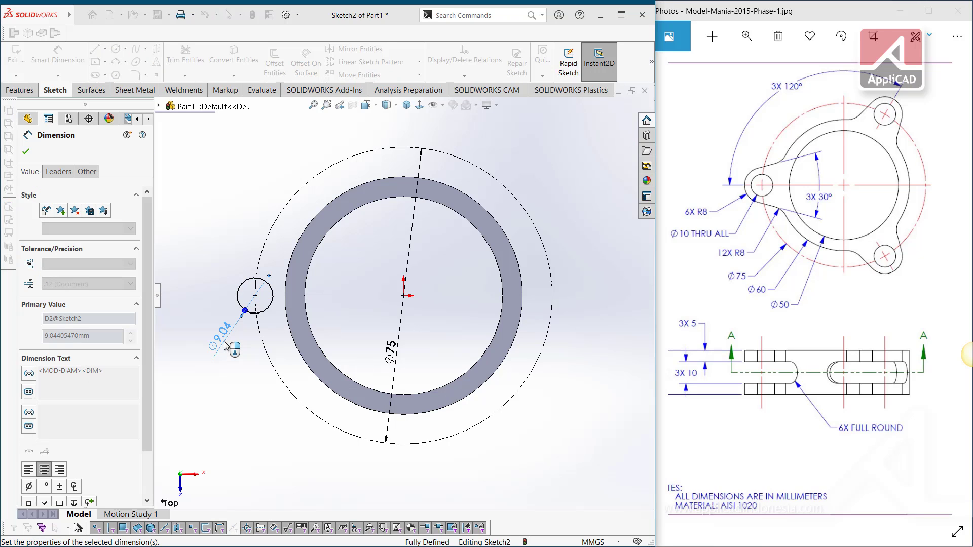
key(Escape)
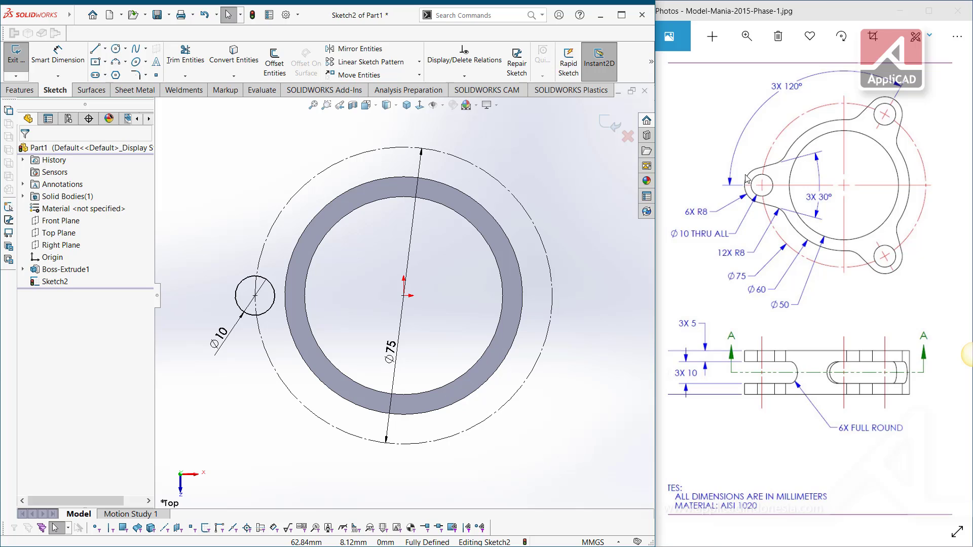
Draw a centerline from the Ø10 circle's centre to the origin
click(106, 50)
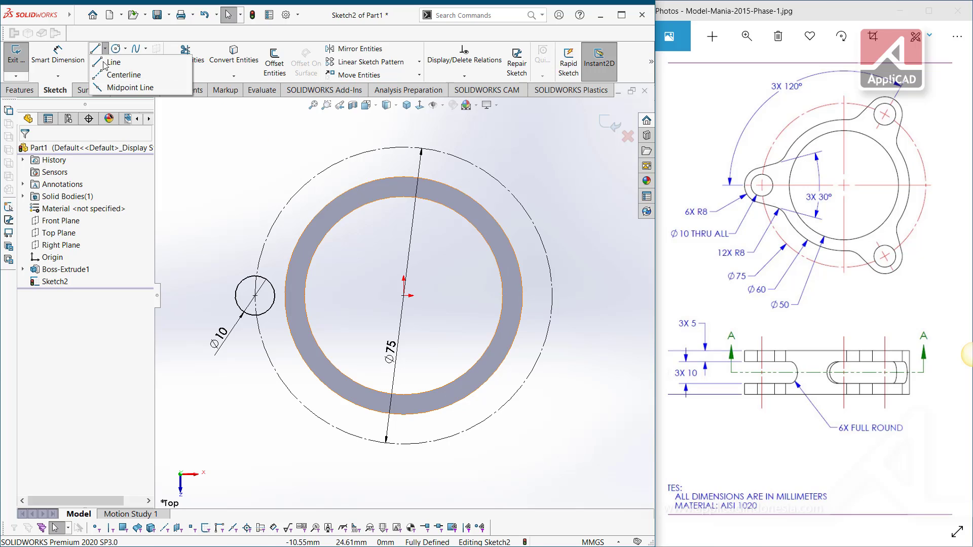
click(107, 76)
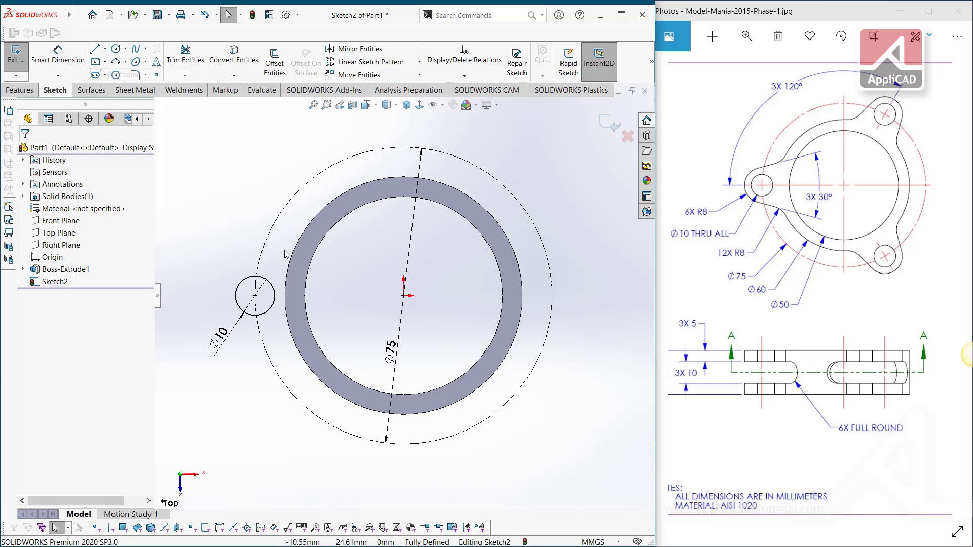
click(255, 295)
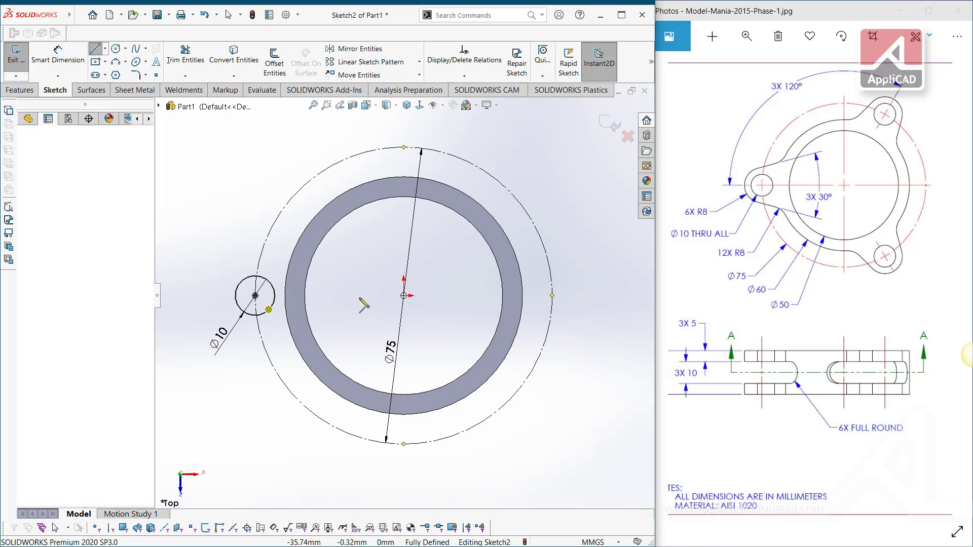
click(404, 295)
key(Escape)
scroll(334, 258, up, 2)
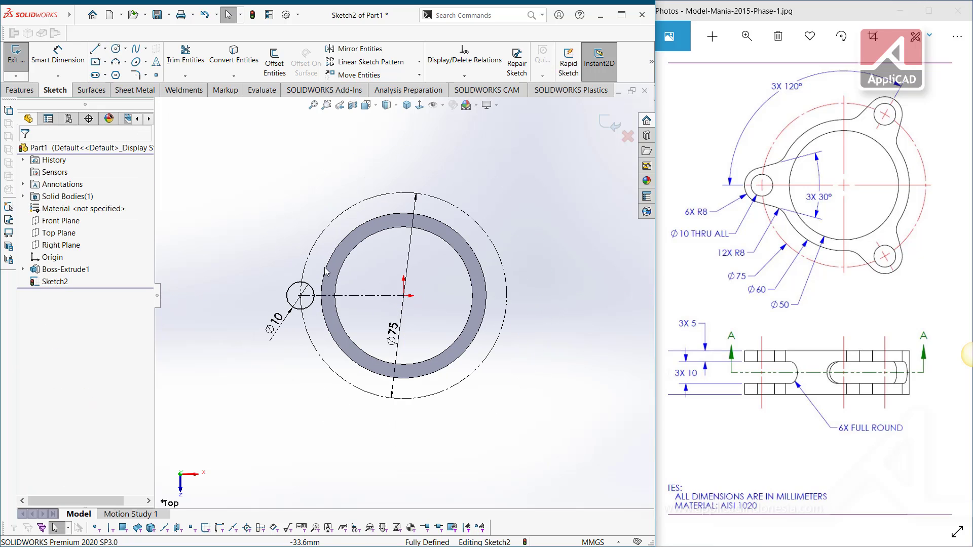
scroll(332, 282, down, 1)
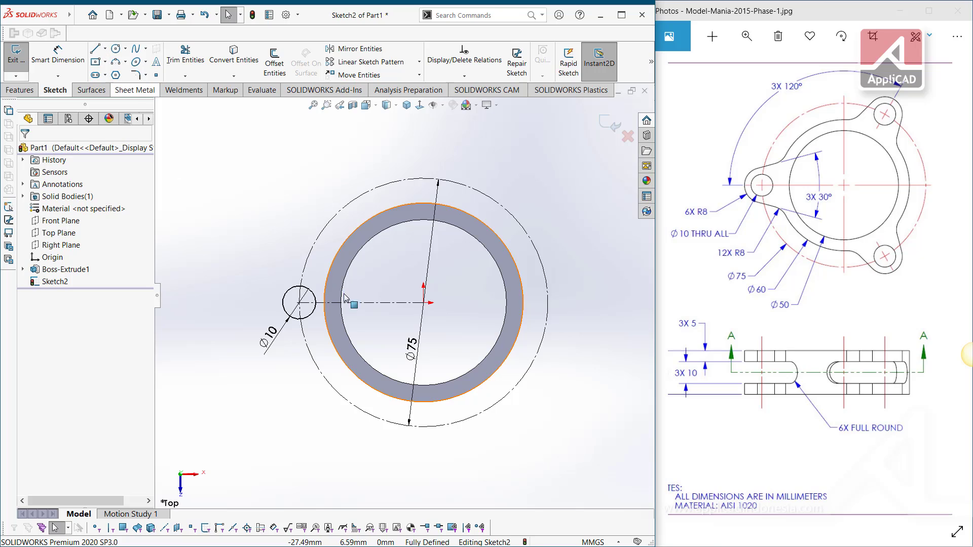
Mirror about the centerline with Dynamic Mirror and sketch a slanted line pair
click(395, 302)
text(d)
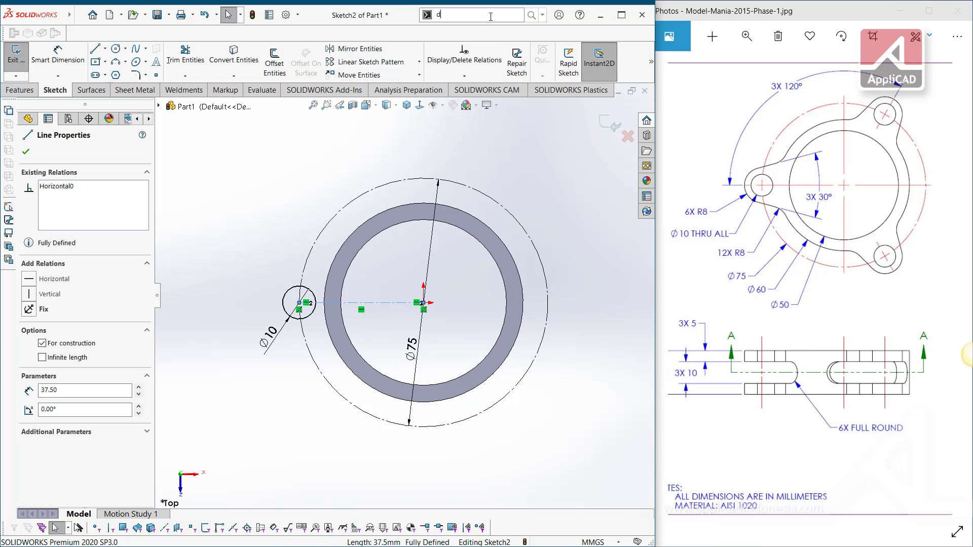
text(yn)
click(489, 32)
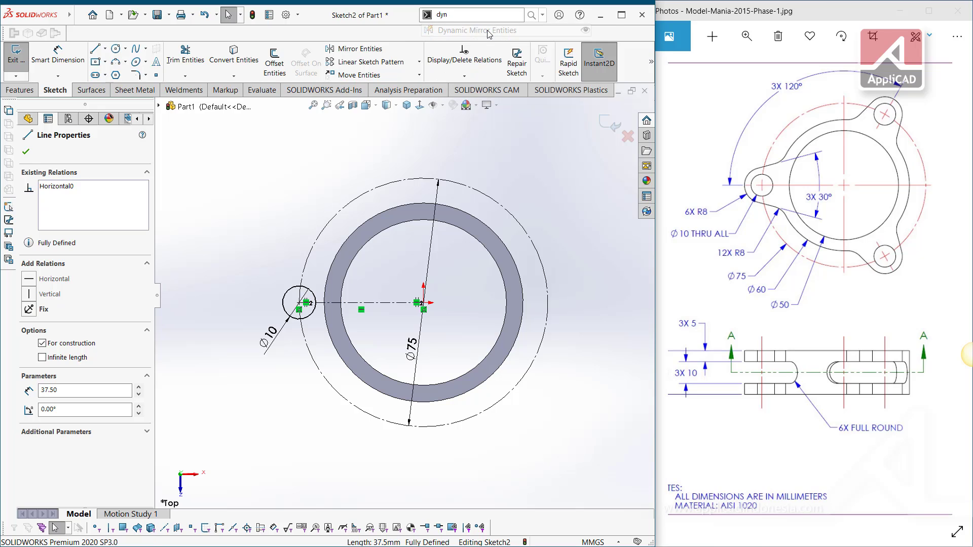
click(95, 49)
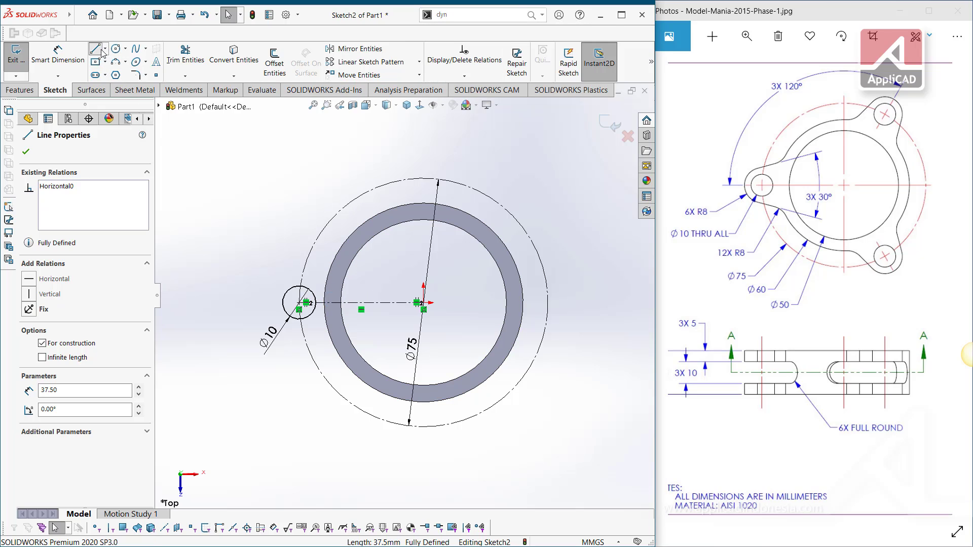
click(373, 260)
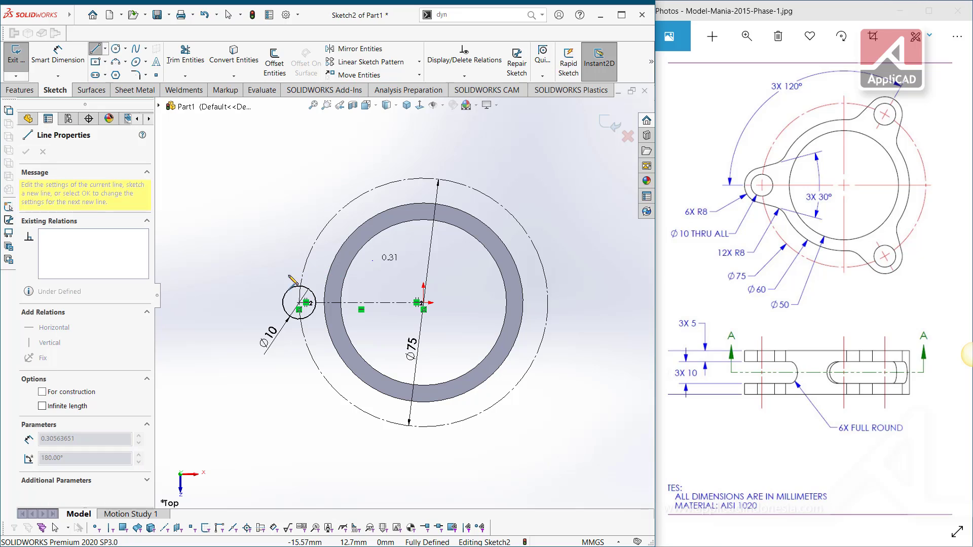
click(263, 282)
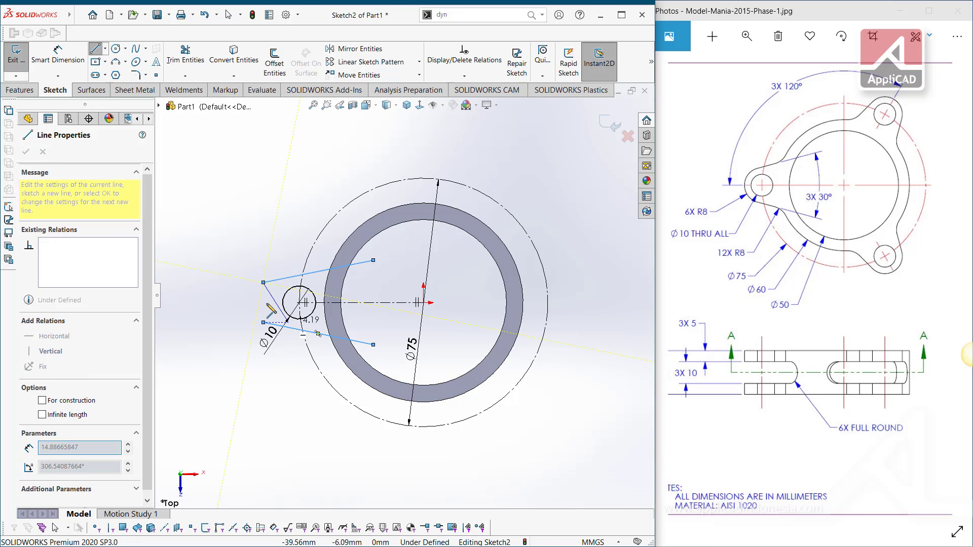
key(Escape)
key(Escape)
scroll(263, 302, down, 3)
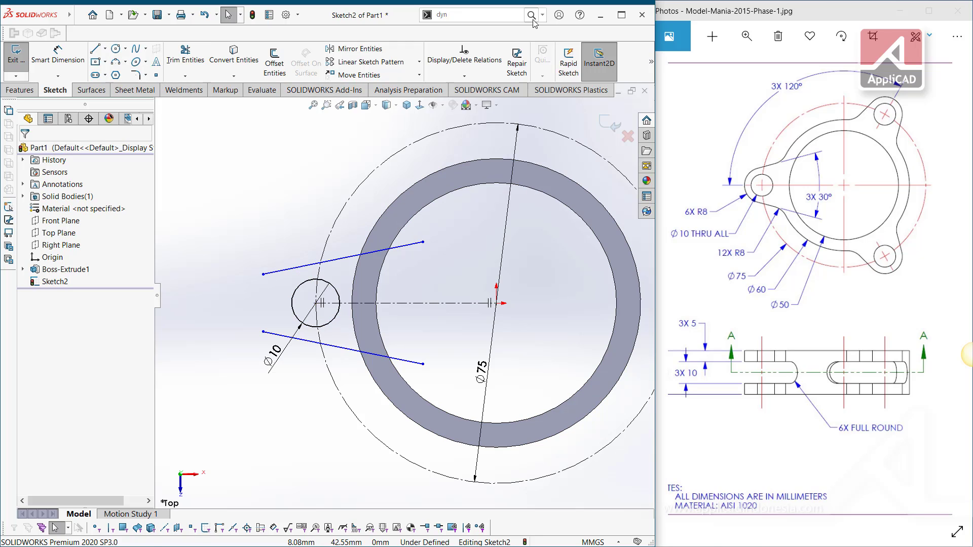
Turn off mirroring and close the slot end with a three-point arc
click(471, 29)
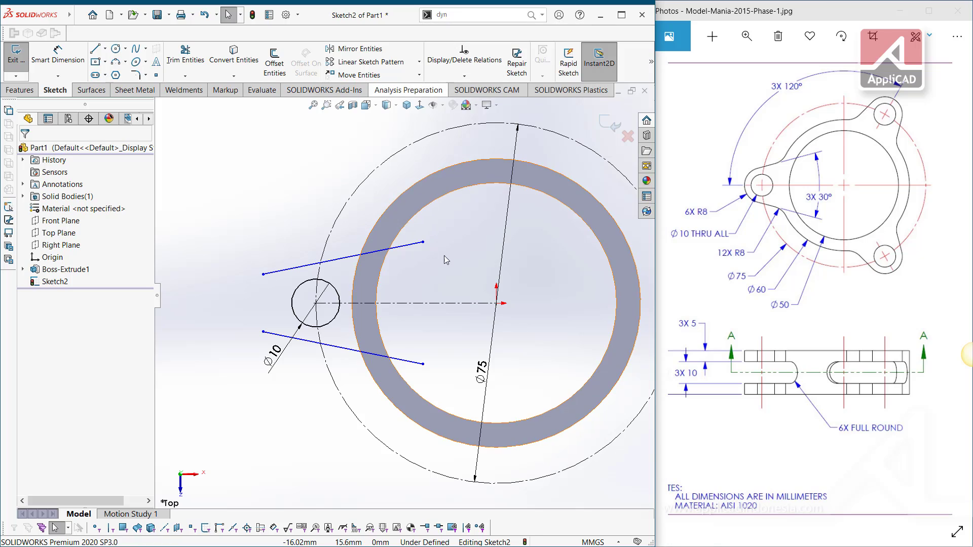
click(127, 63)
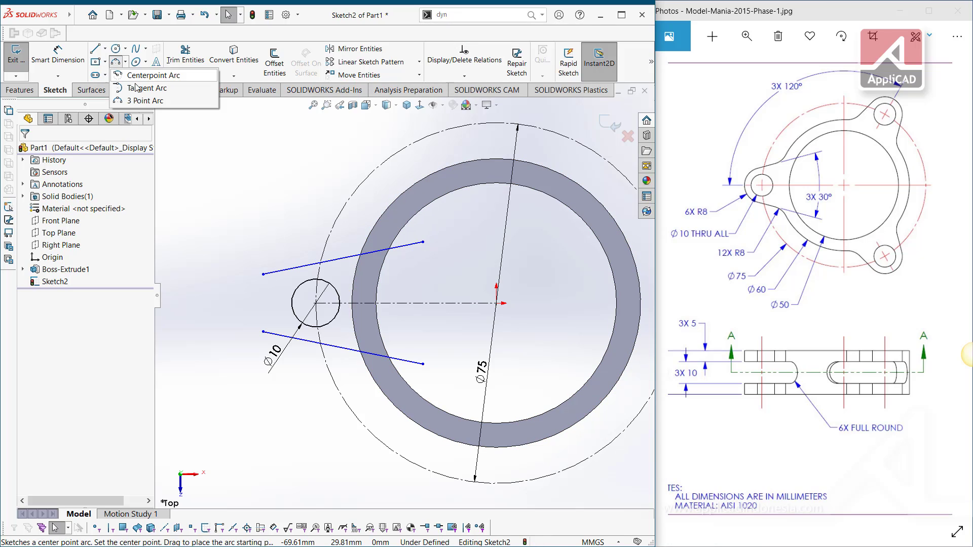
click(137, 101)
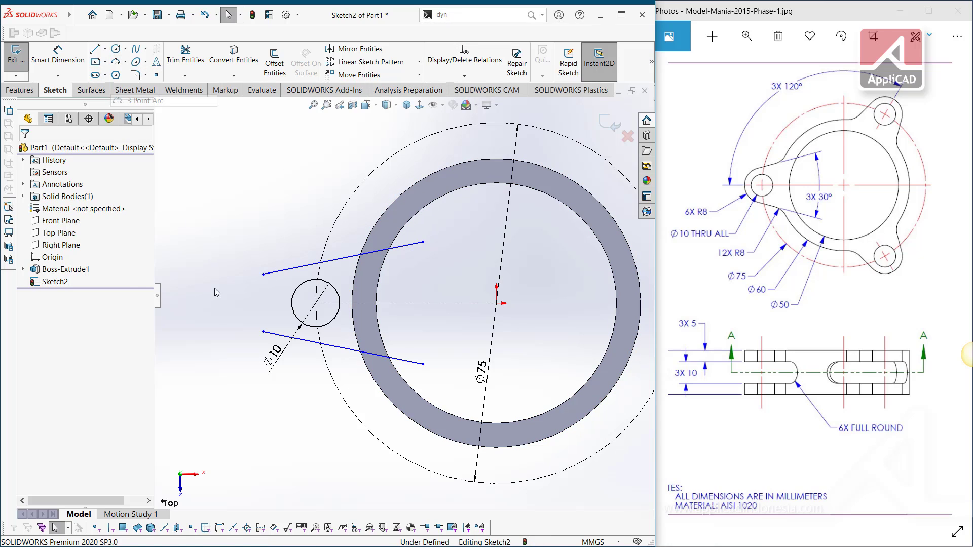
click(263, 332)
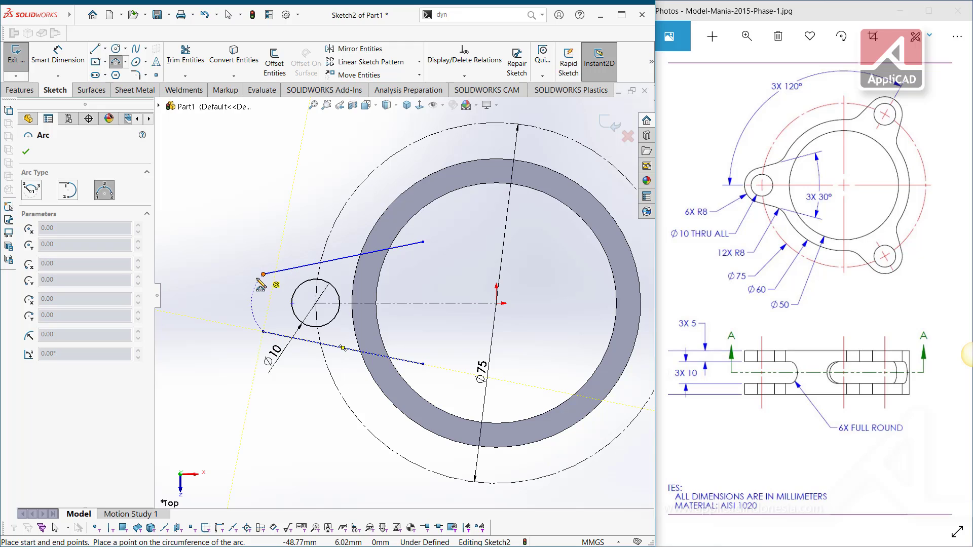
click(263, 274)
click(241, 303)
key(Escape)
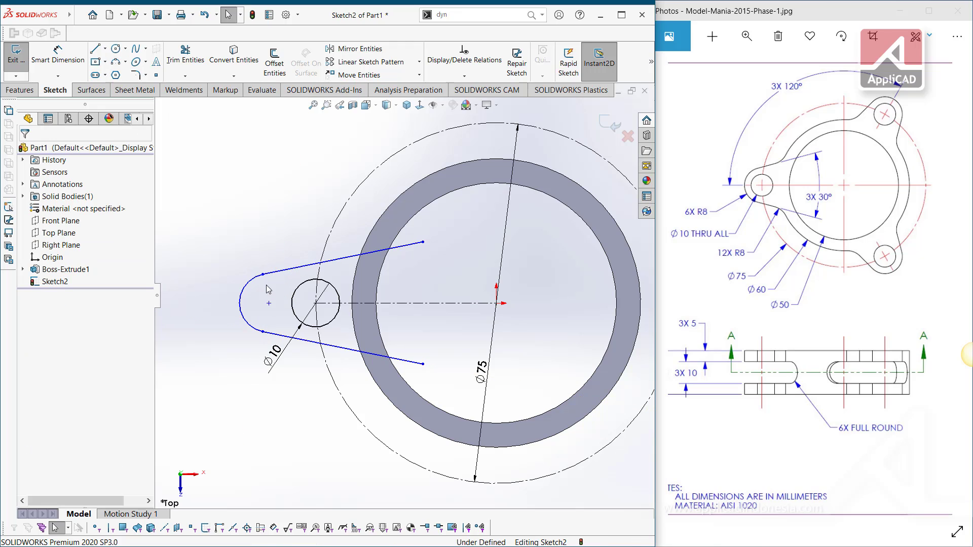
Reposition the Ø10 dimension and check relations at the arc-line join
click(242, 290)
ctrl+click(294, 267)
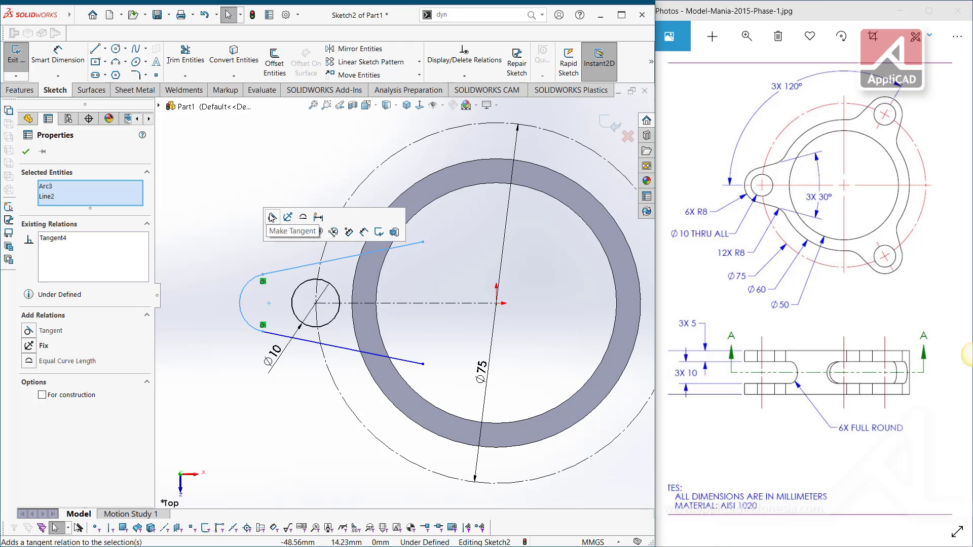
mouse_move(273, 354)
mouse_down()
mouse_move(255, 323)
mouse_move(286, 370)
mouse_up()
click(256, 323)
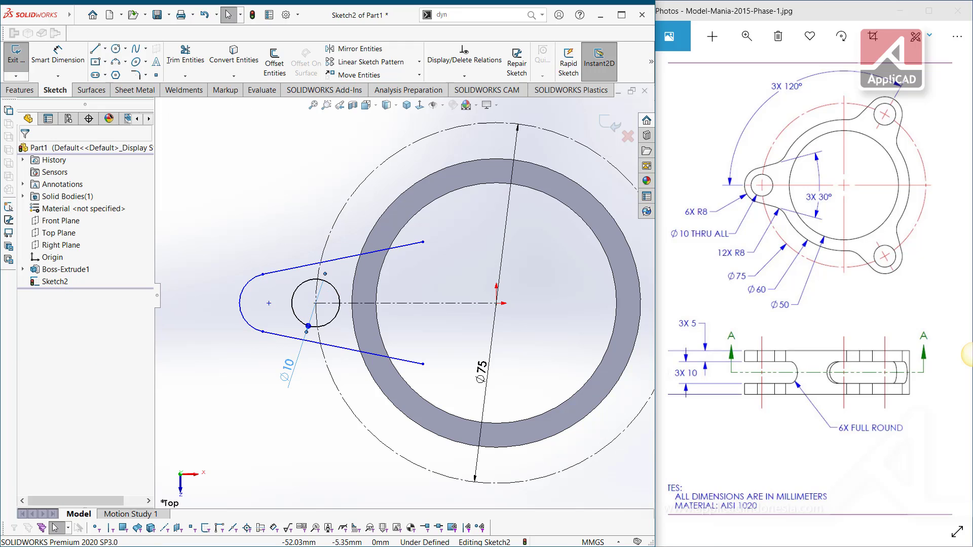
click(266, 342)
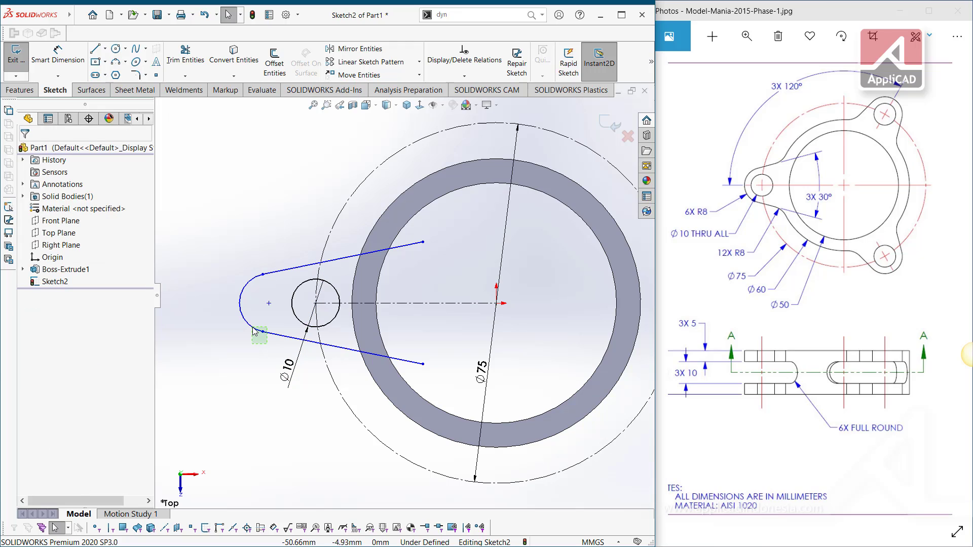
click(255, 332)
click(193, 238)
Set a 30° angle between the two slot lines
click(57, 56)
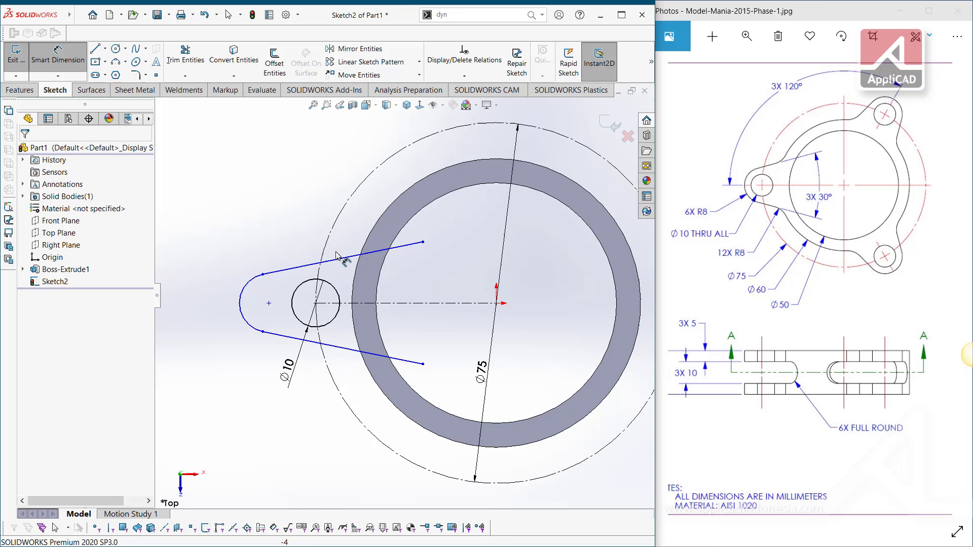
click(385, 250)
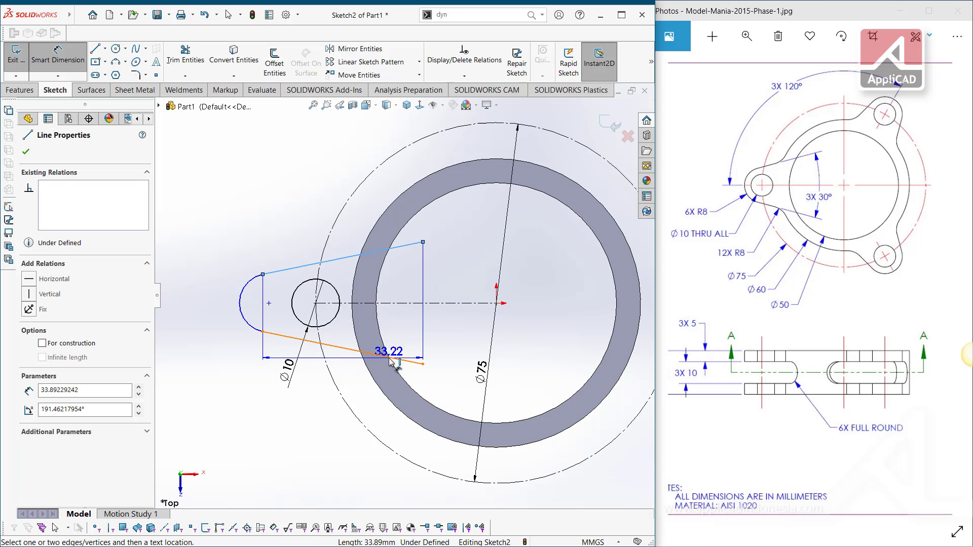
click(405, 360)
click(441, 301)
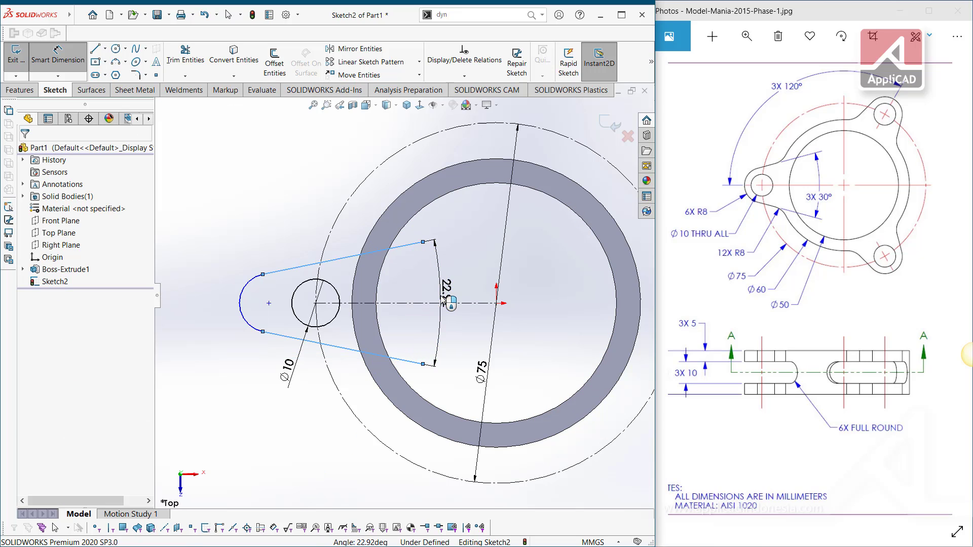
text(30)
key(Return)
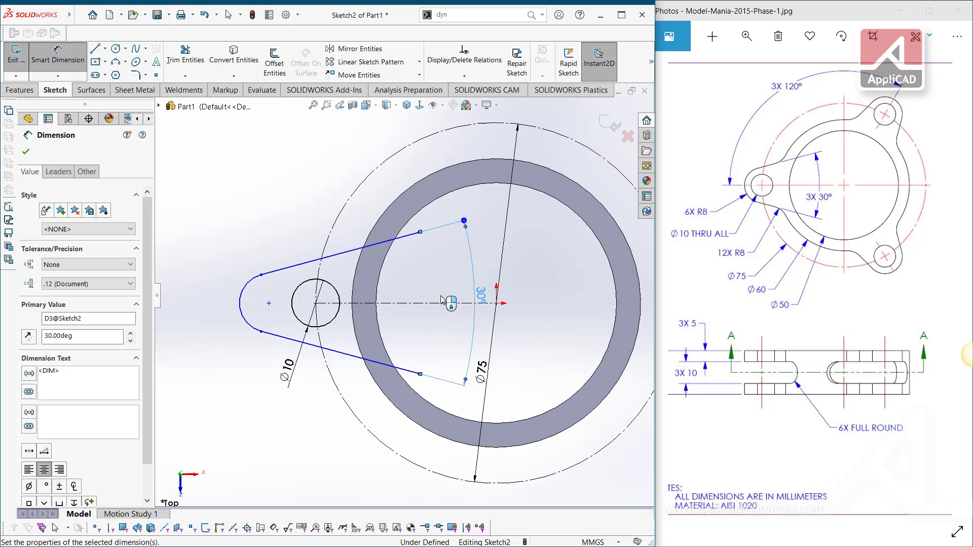
key(Escape)
key(Escape)
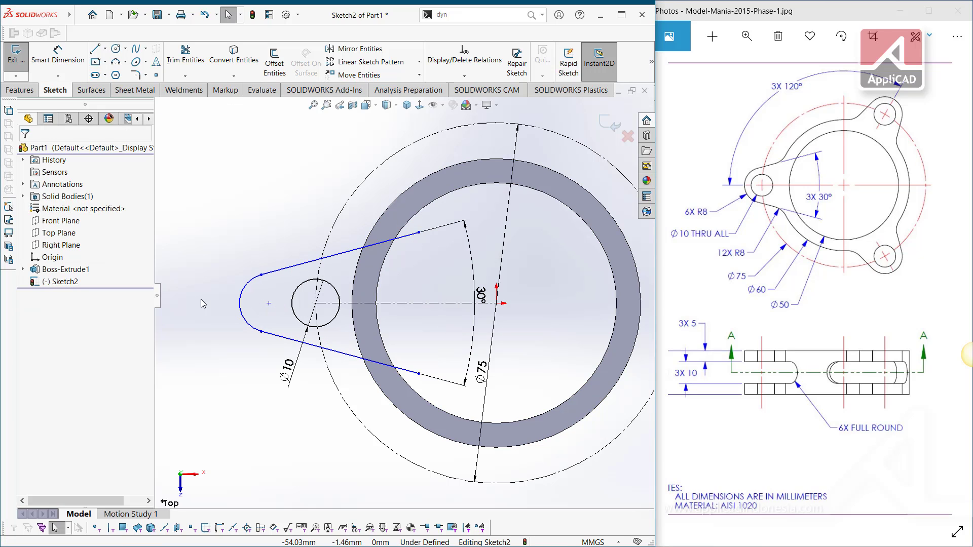
Dimension the slot end arc to R8 and drag its centre onto the Ø10 circle
click(61, 61)
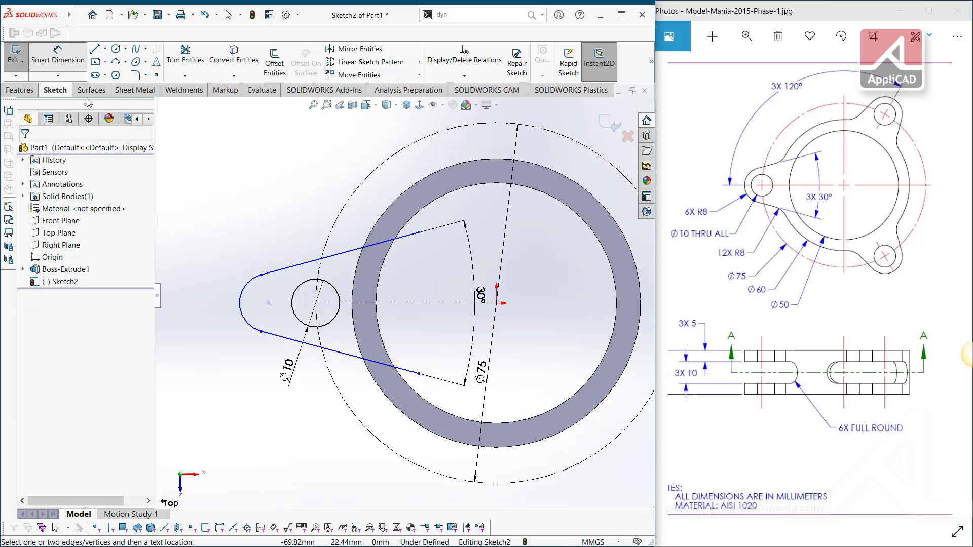
click(240, 298)
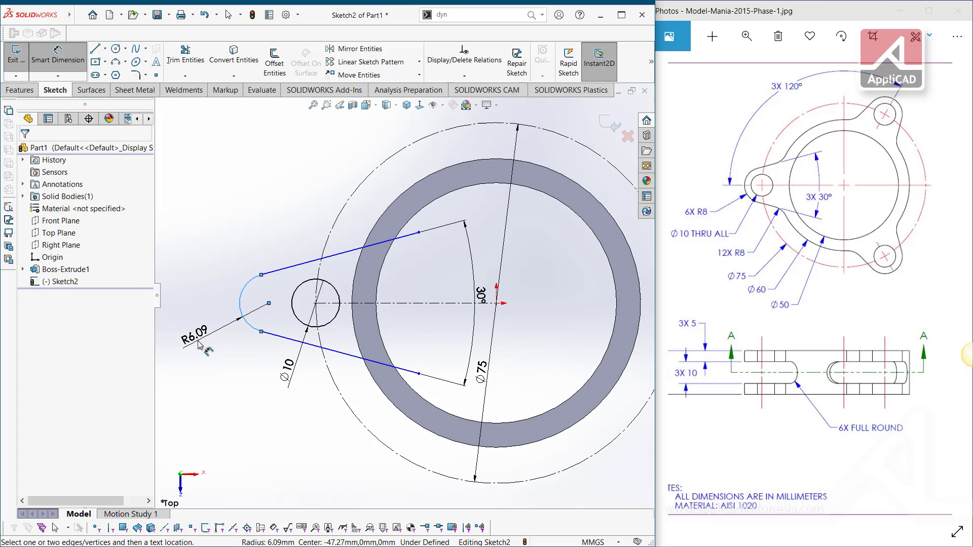
click(199, 345)
text(8)
key(Return)
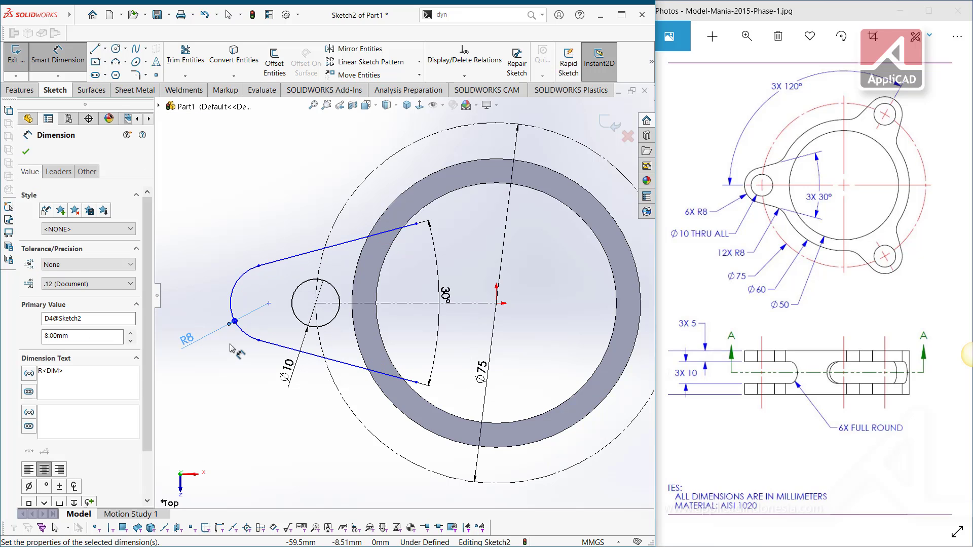
key(Escape)
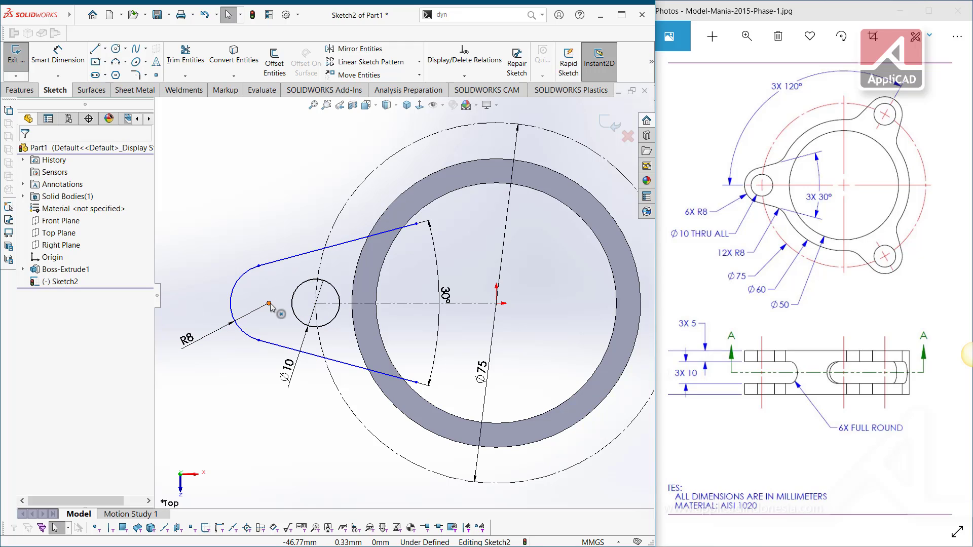
drag(269, 304, 319, 306)
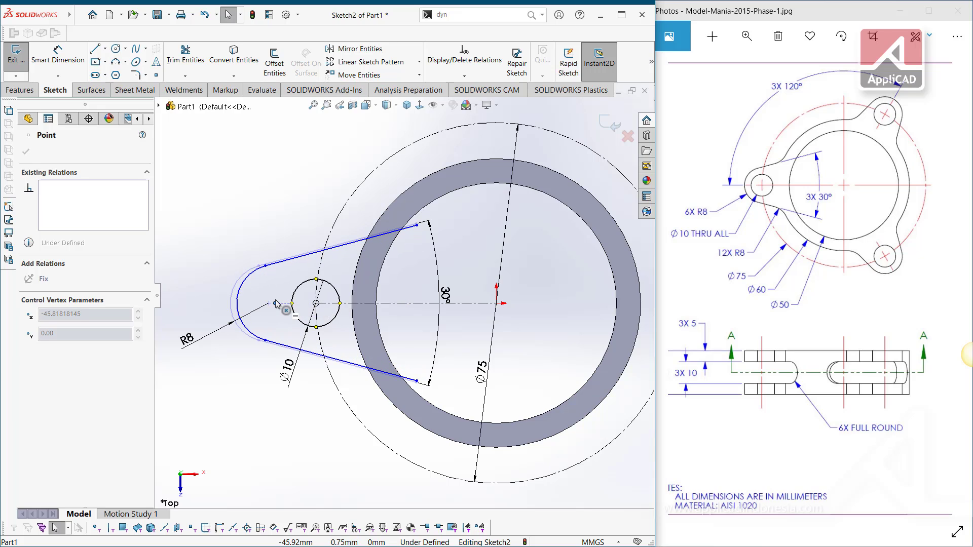
mouse_move(321, 307)
mouse_down()
mouse_move(268, 306)
mouse_move(347, 299)
mouse_up()
Project the ring's 60 mm outer edge into the sketch with Convert Entities
scroll(268, 306, down, 1)
scroll(278, 305, down, 1)
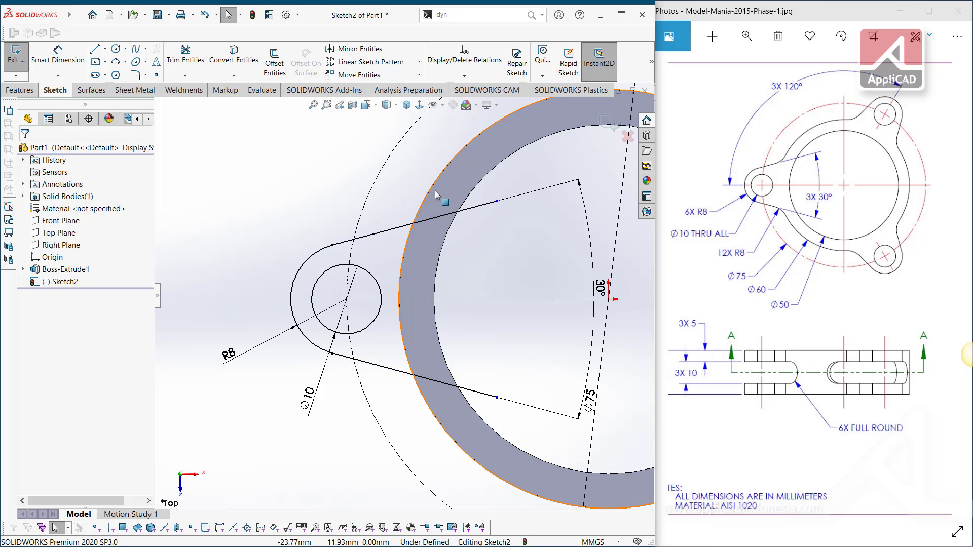
scroll(479, 257, up, 1)
scroll(426, 279, up, 1)
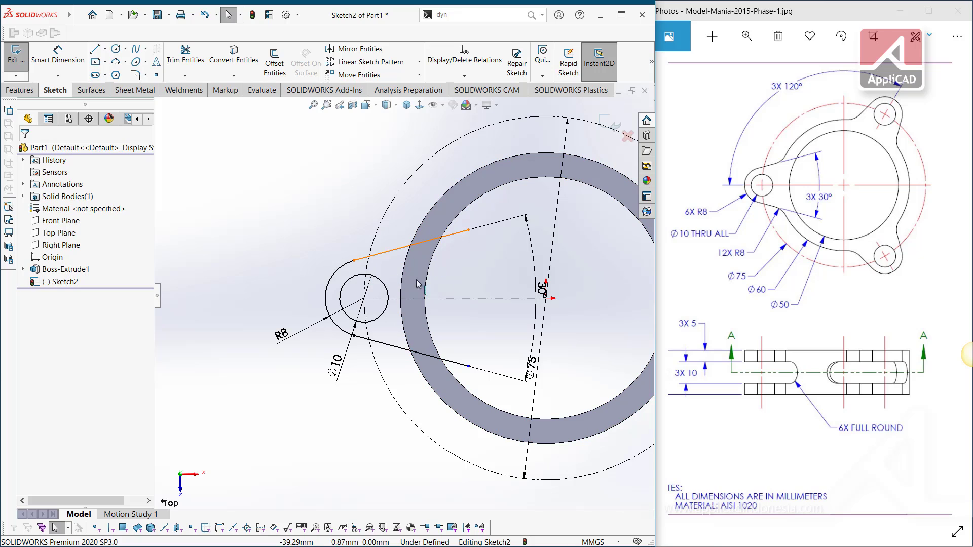
scroll(536, 297, up, 1)
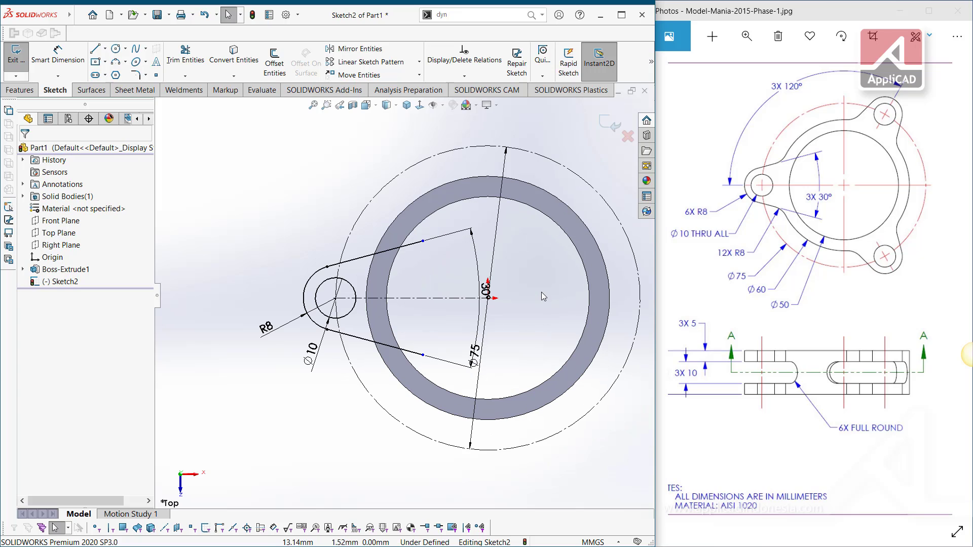
click(423, 198)
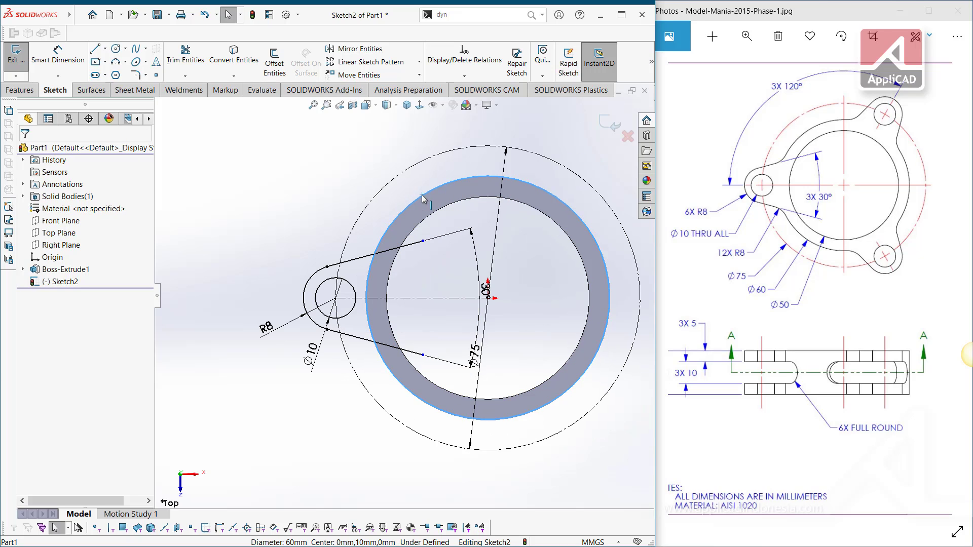
click(237, 61)
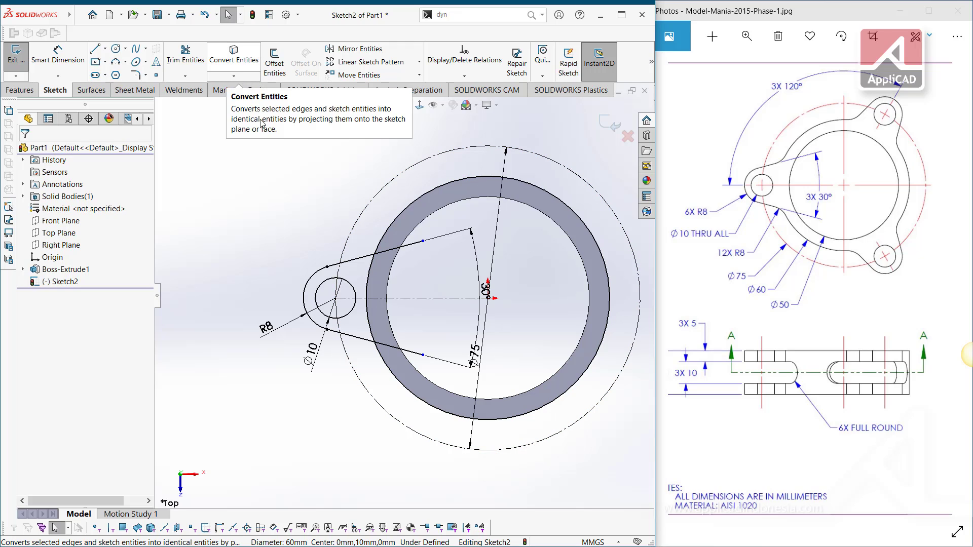
Trim the upper and lower slot lines away inside the ring
key(t)
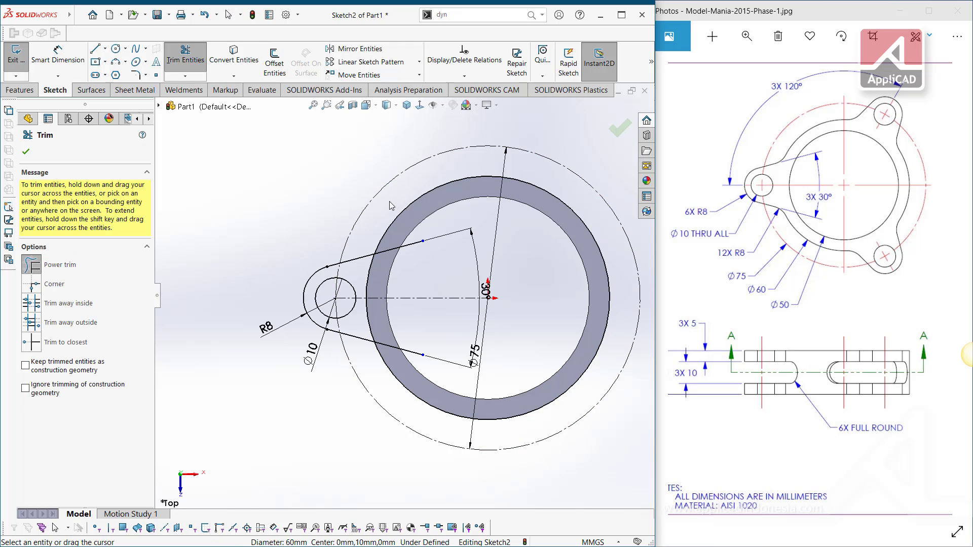
click(404, 248)
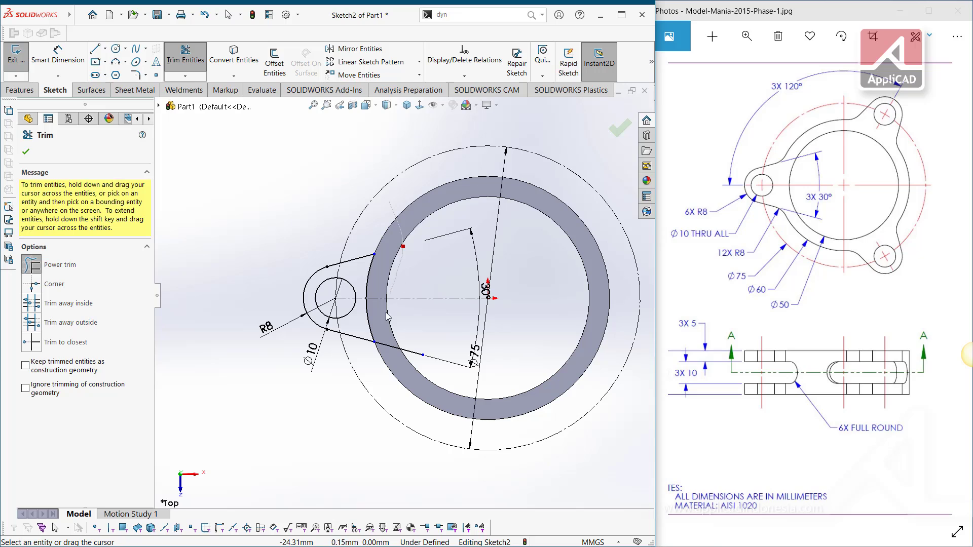
click(386, 345)
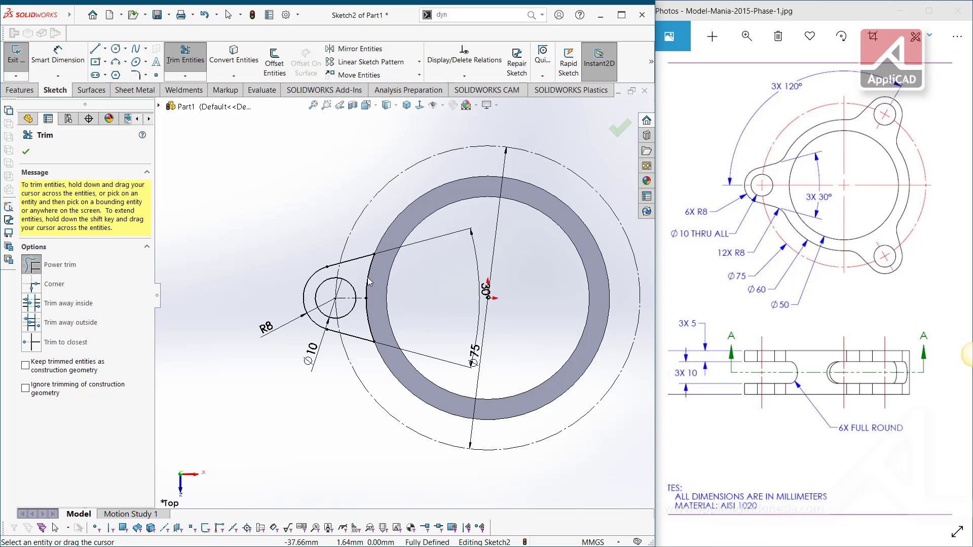
Extrude the lug sketch 20 mm Mid Plane, joined to the ring
click(11, 91)
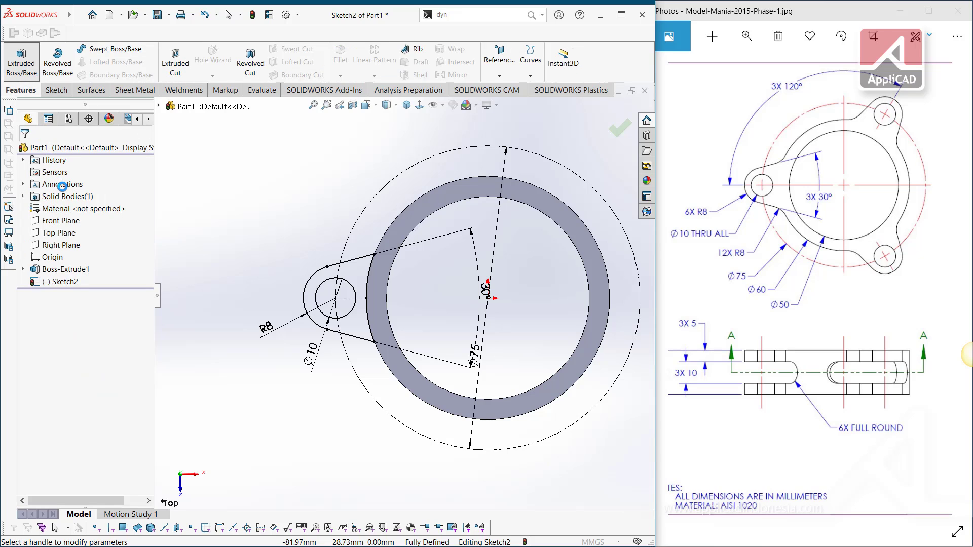
click(70, 223)
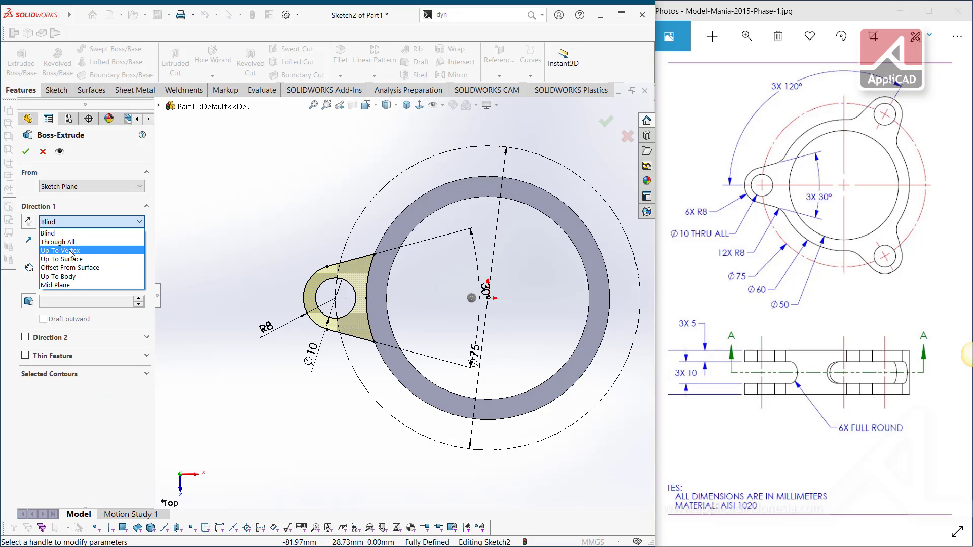
click(74, 284)
mouse_move(285, 270)
middle_down()
mouse_move(343, 180)
mouse_move(270, 221)
middle_up()
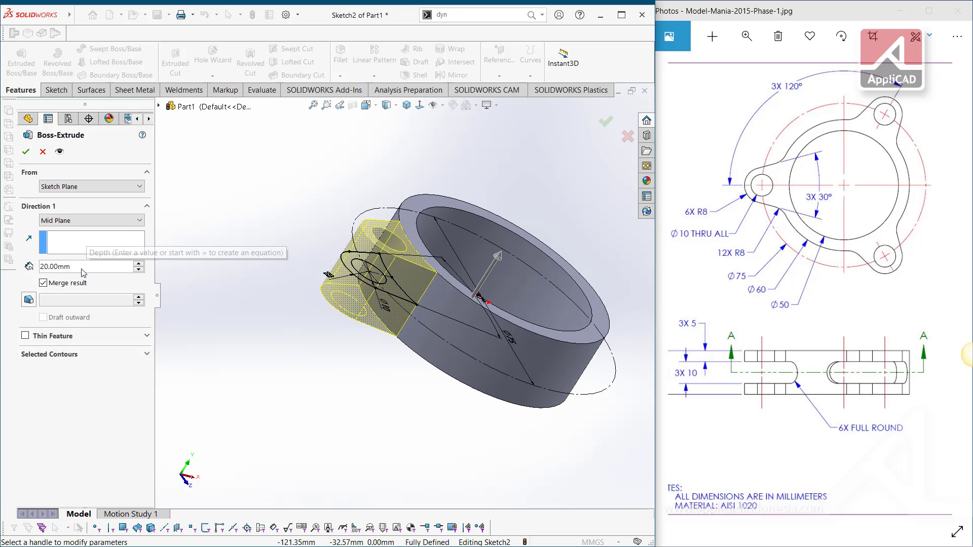
click(25, 152)
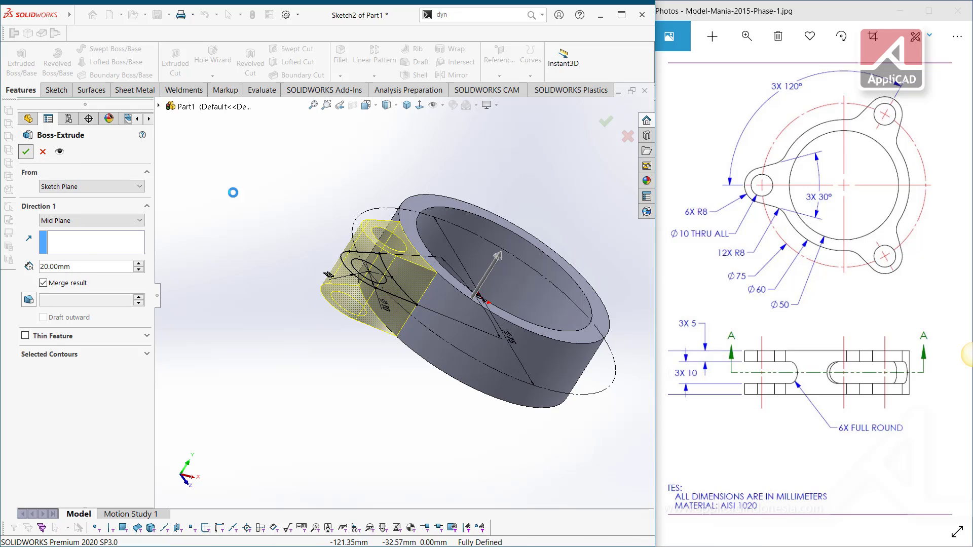
Fillet both lug-to-ring junction edges at 8 mm radius, then return to isometric view
click(249, 198)
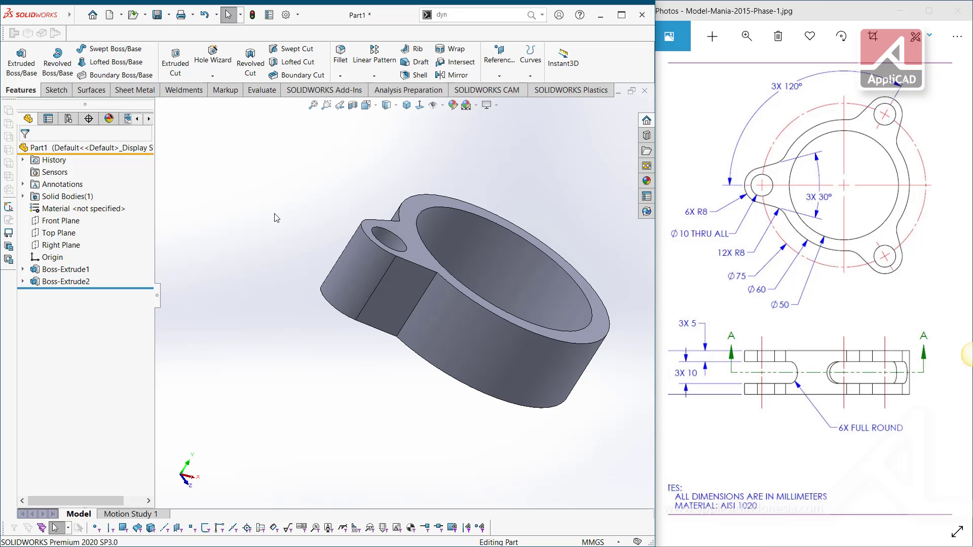
middle_drag(256, 221, 284, 228)
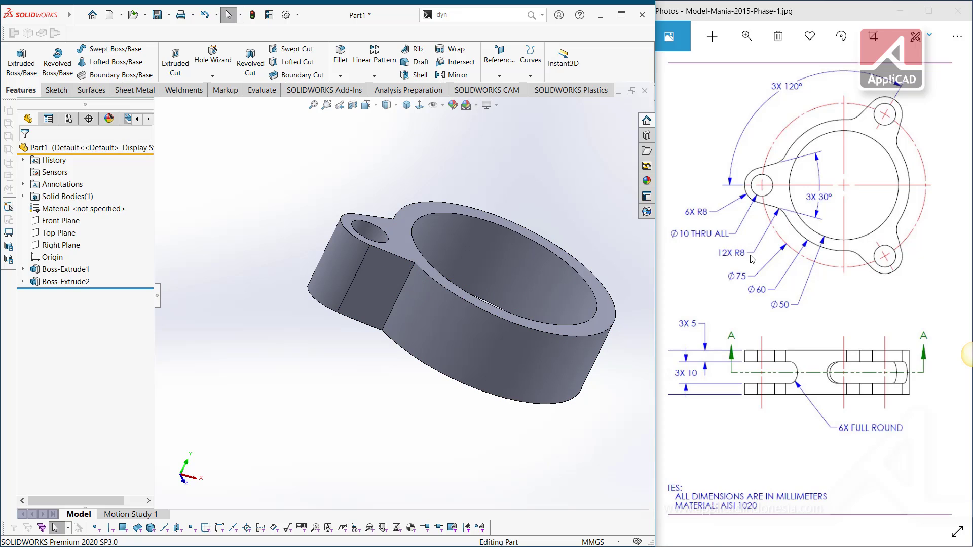
click(347, 63)
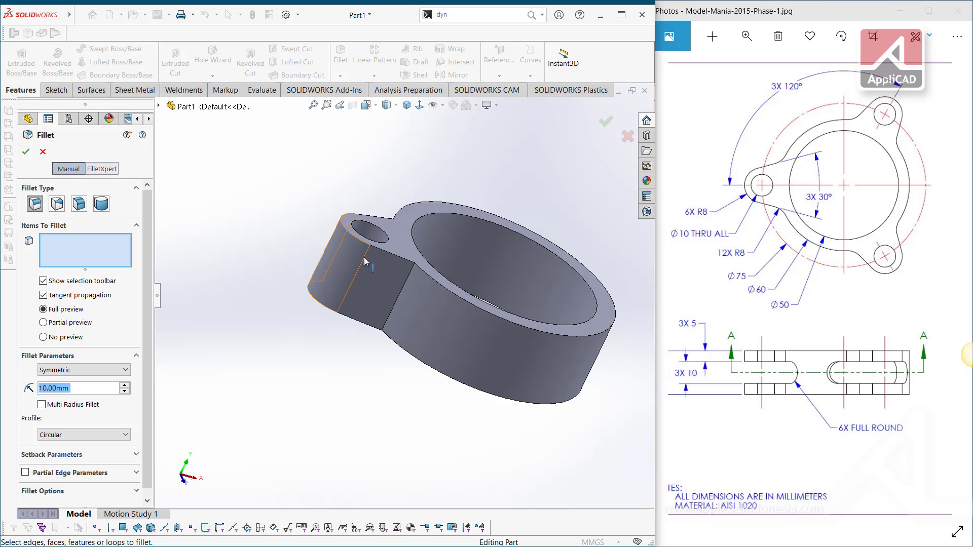
click(83, 389)
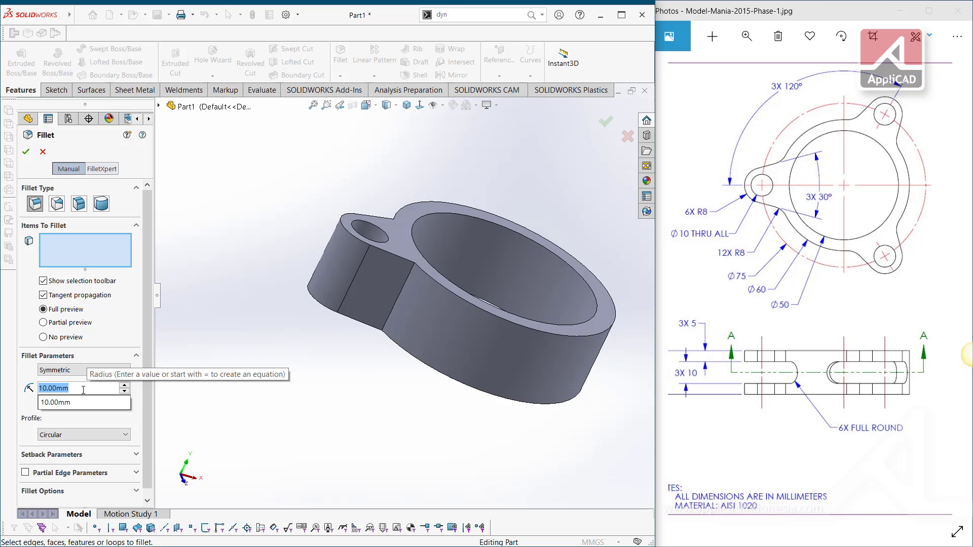
text(8)
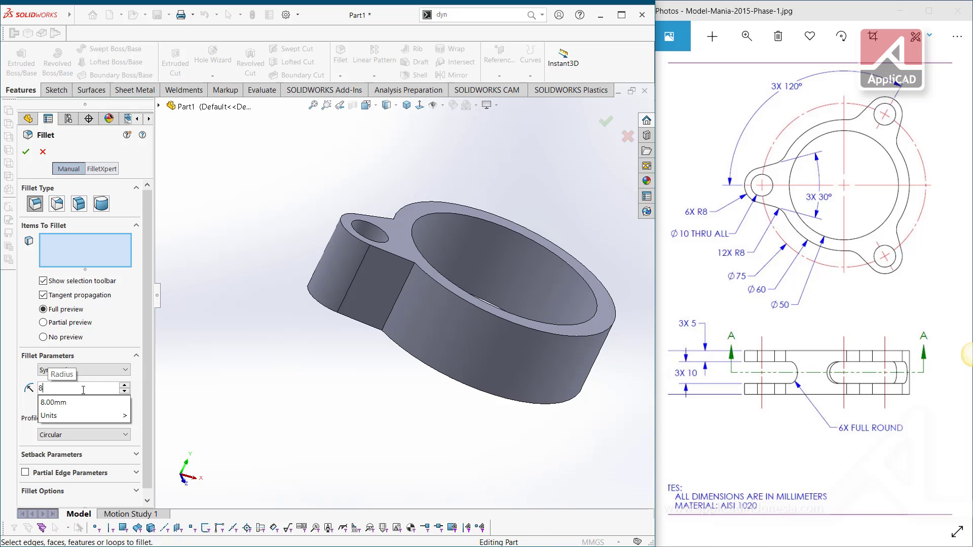
click(410, 279)
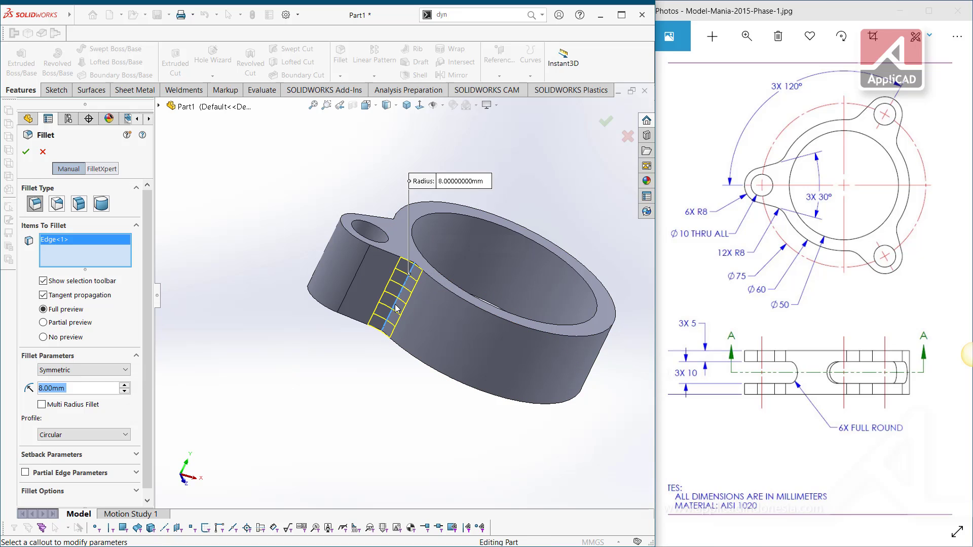
middle_drag(410, 278, 439, 300)
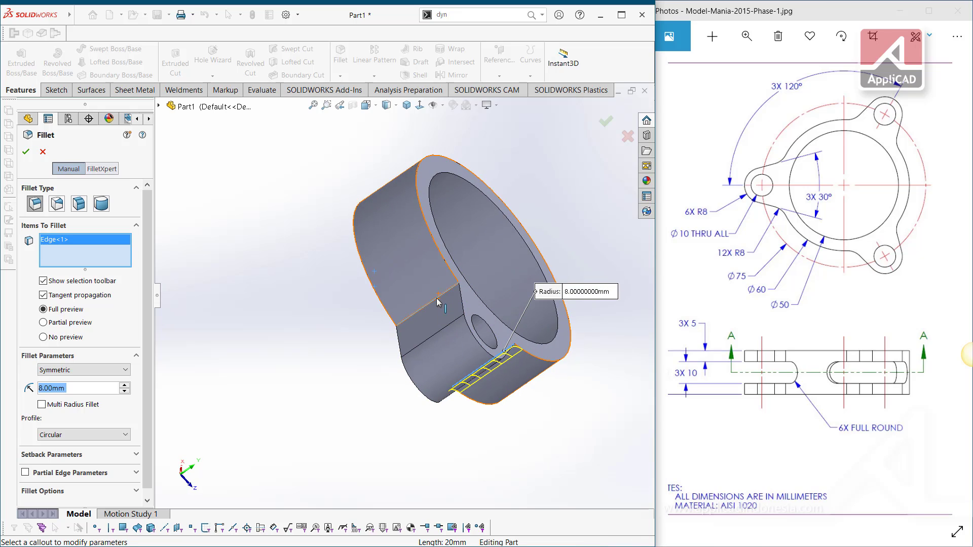
click(437, 299)
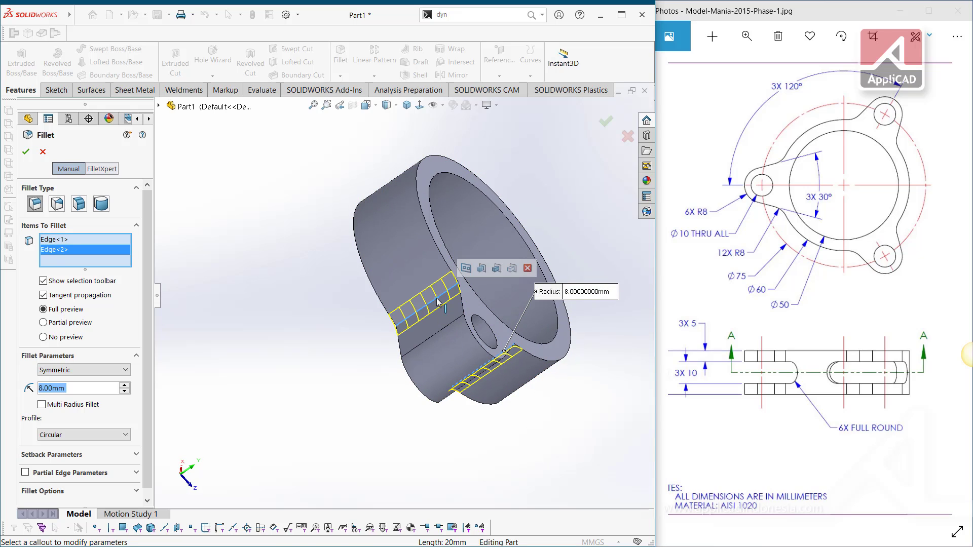
click(605, 121)
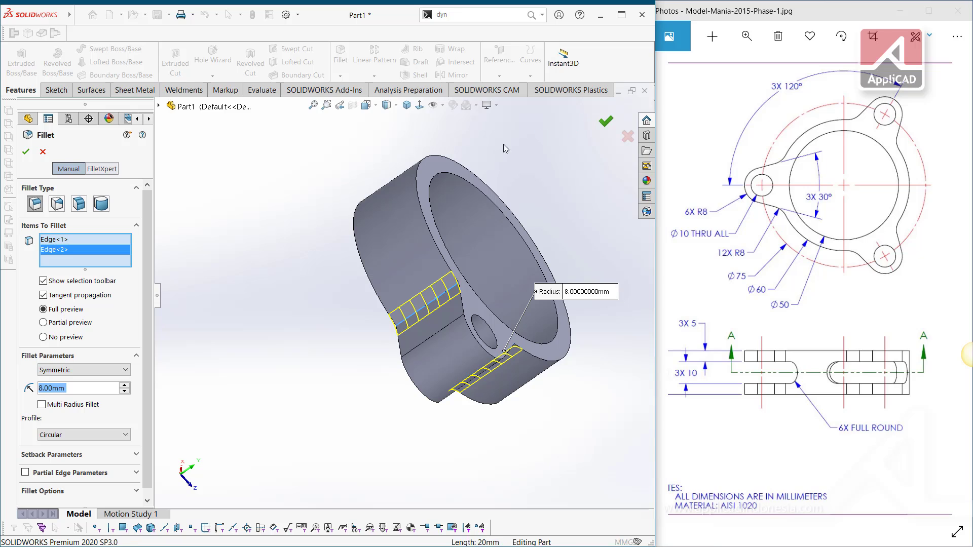
click(407, 105)
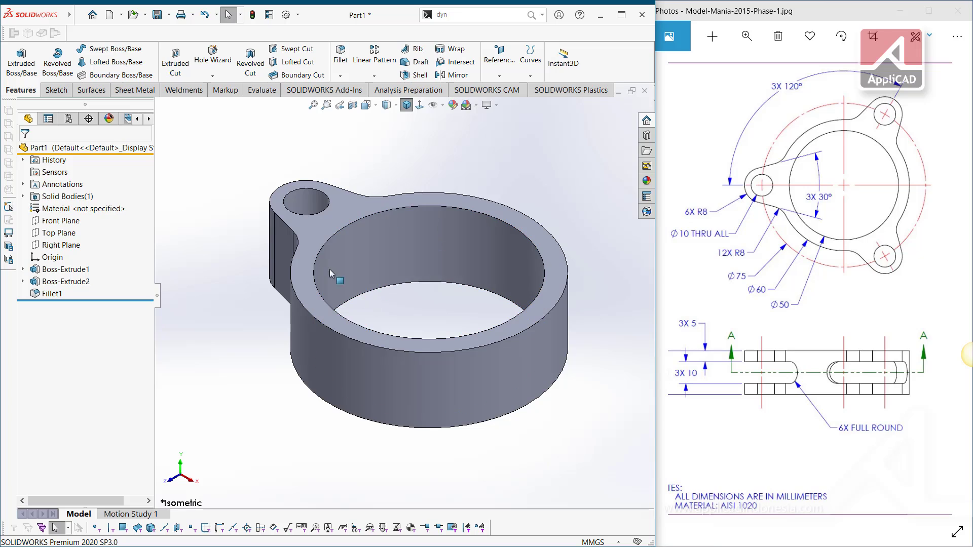
Orbit the part and pan the reference drawing to show its shaded model and Section A-A
click(374, 76)
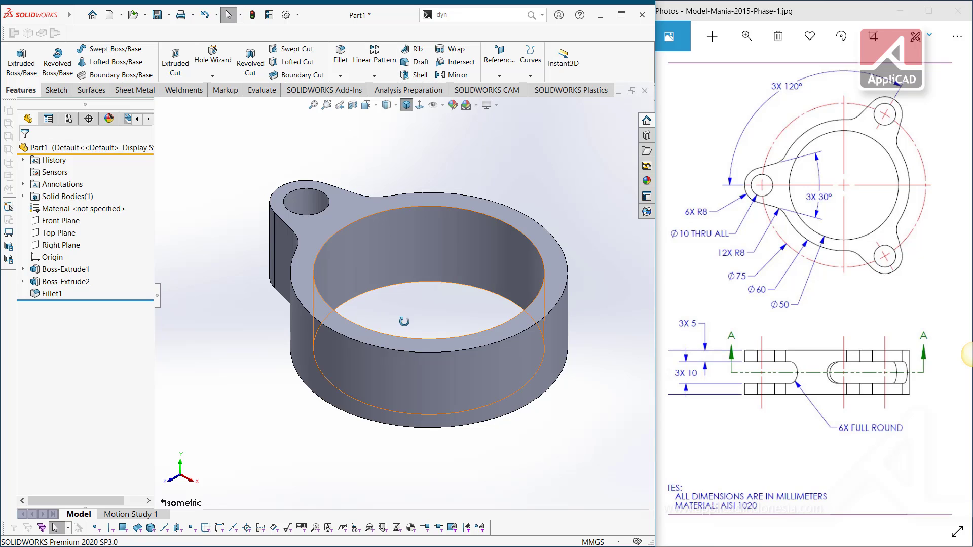
middle_drag(402, 319, 387, 400)
key(Escape)
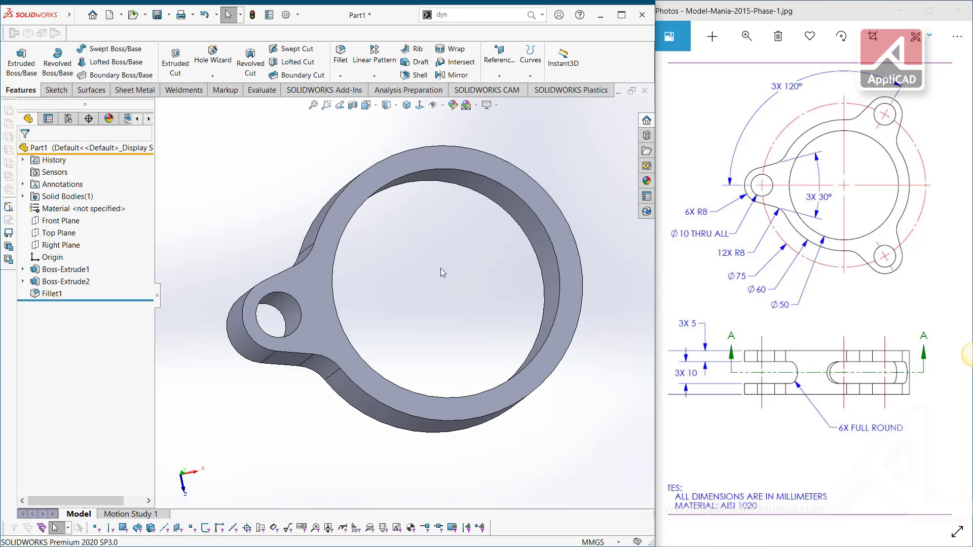
middle_drag(440, 272, 426, 248)
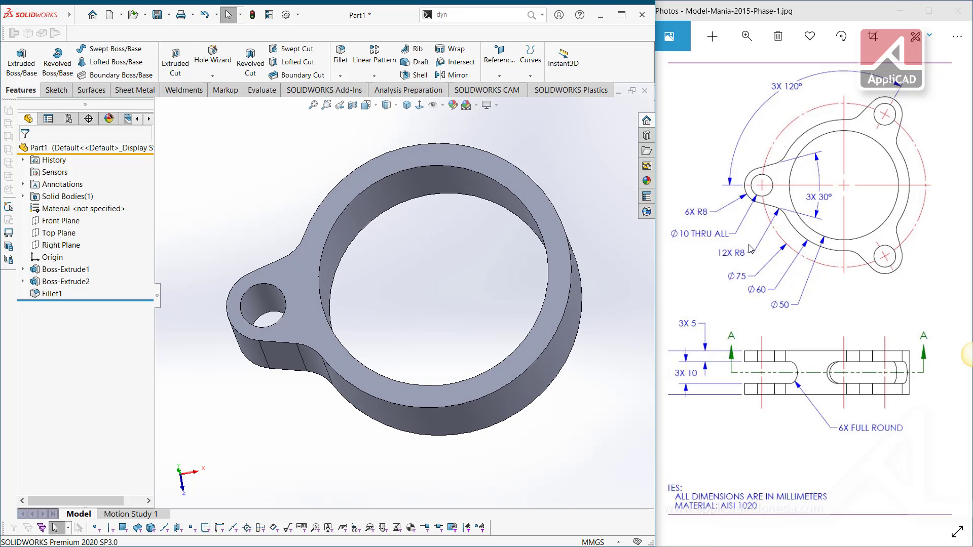
drag(822, 344, 855, 249)
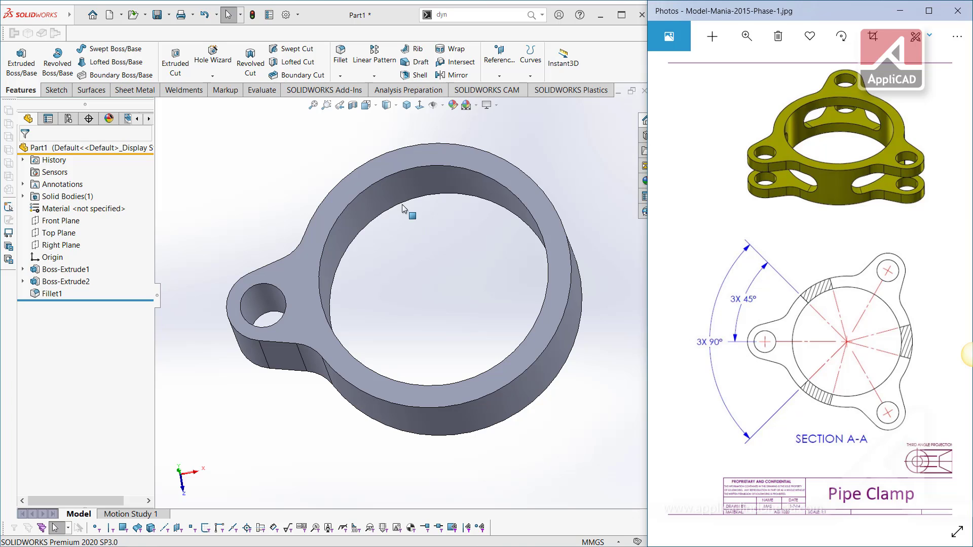
Start a new sketch on the Top Plane, viewed normal to it and zoomed in
click(71, 235)
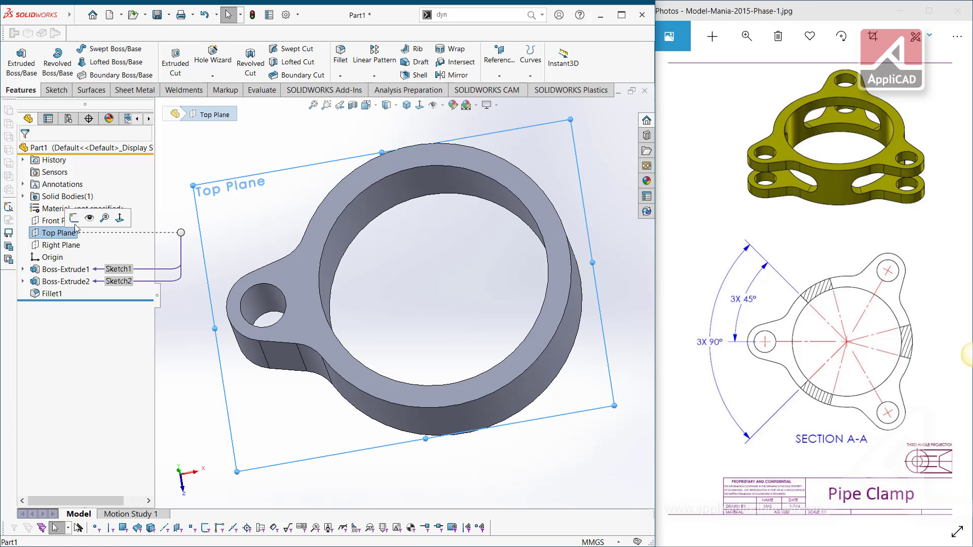
click(103, 217)
click(420, 107)
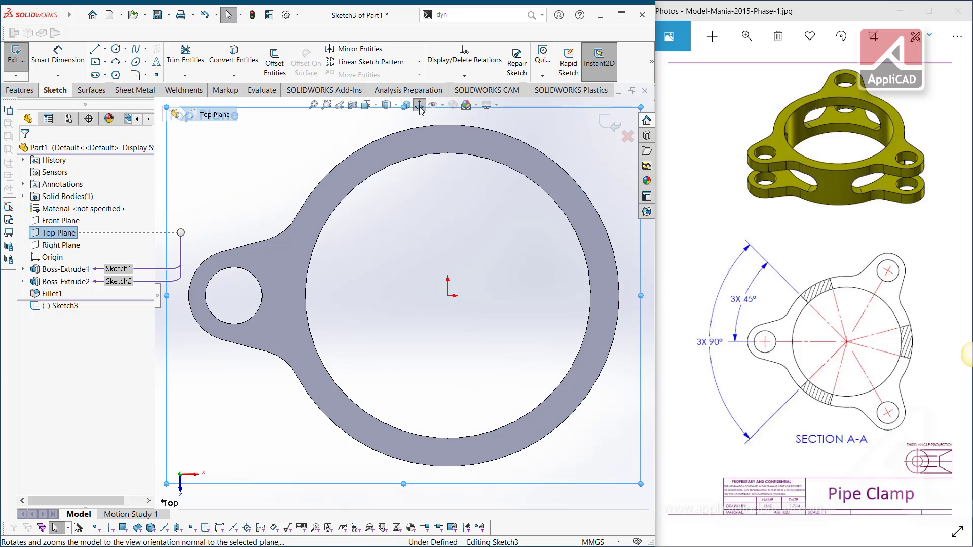
scroll(400, 261, up, 1)
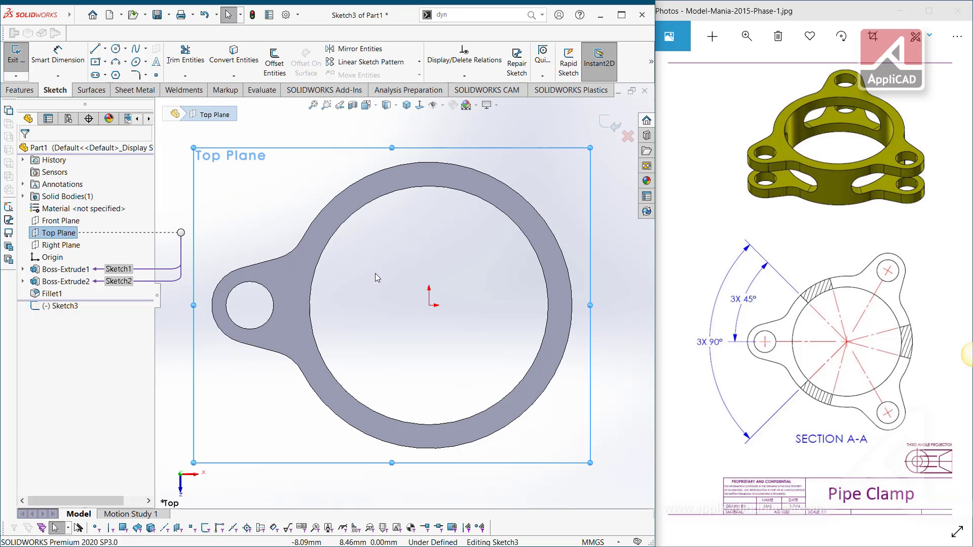
scroll(363, 281, up, 2)
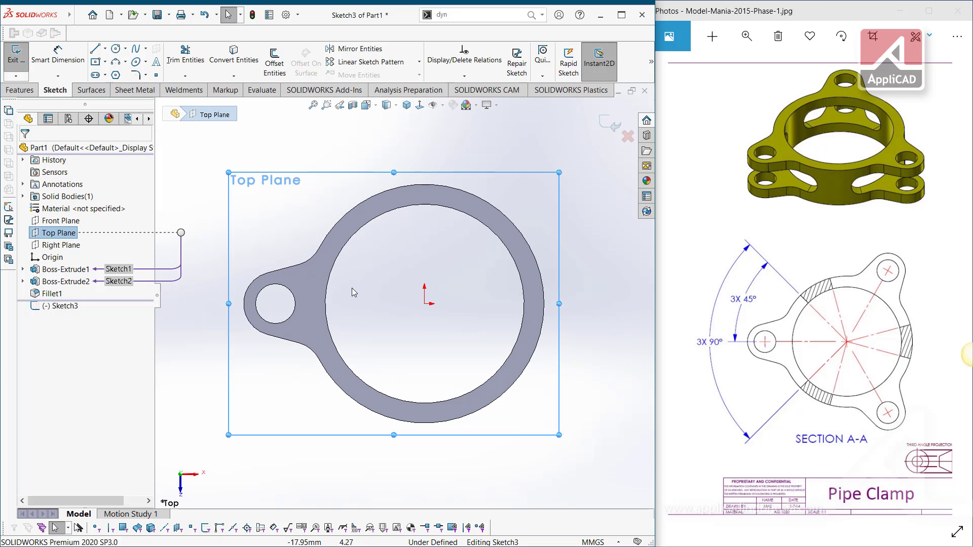
Draw two lines meeting at the ring's centre, extending them out to the left
click(94, 49)
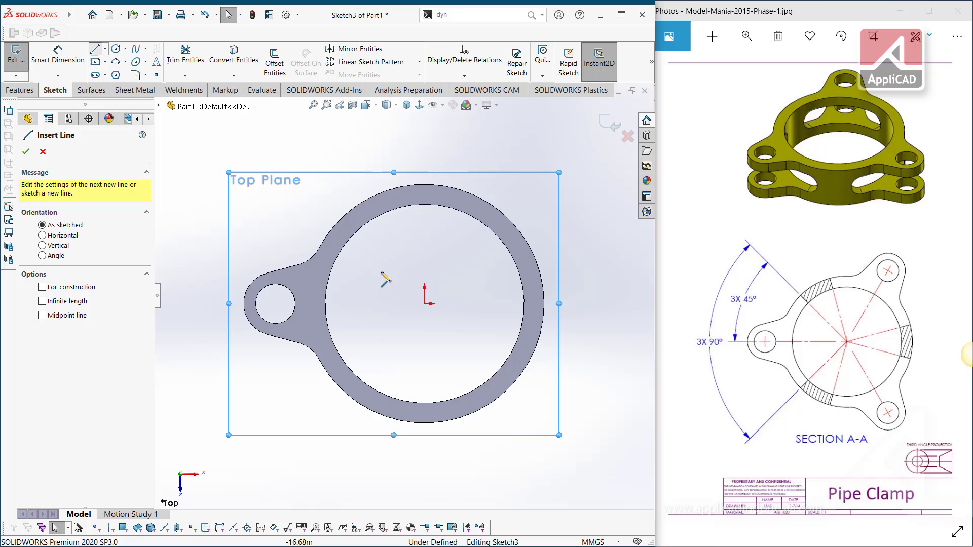
click(254, 187)
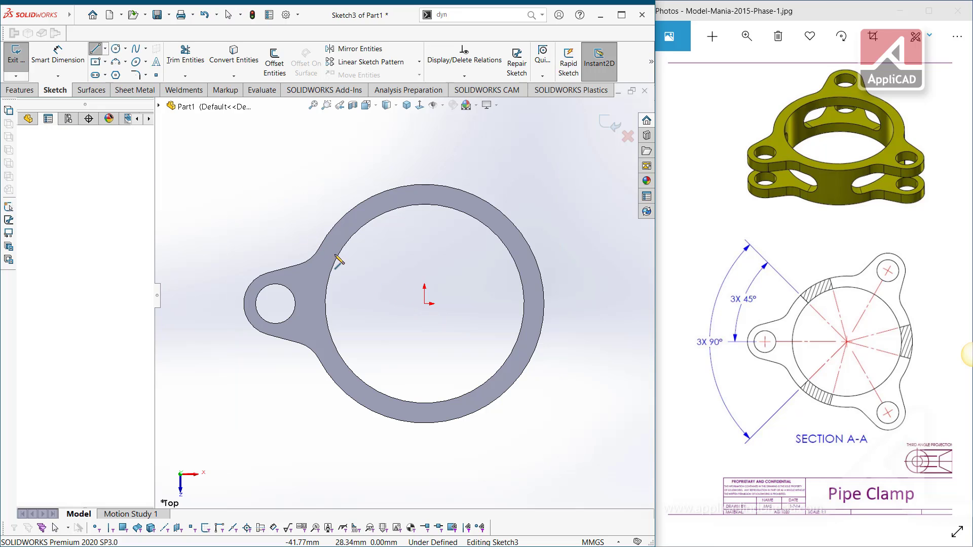
click(424, 304)
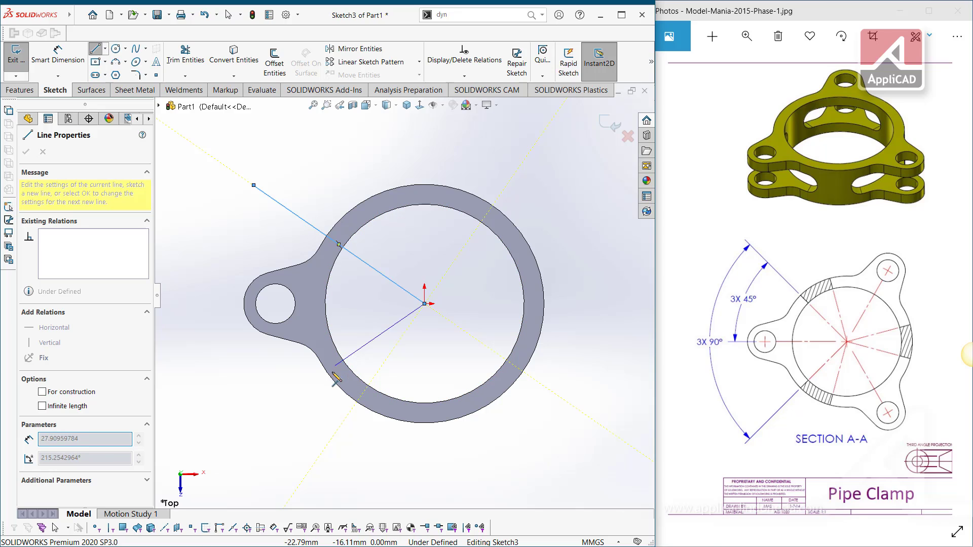
click(290, 423)
key(Escape)
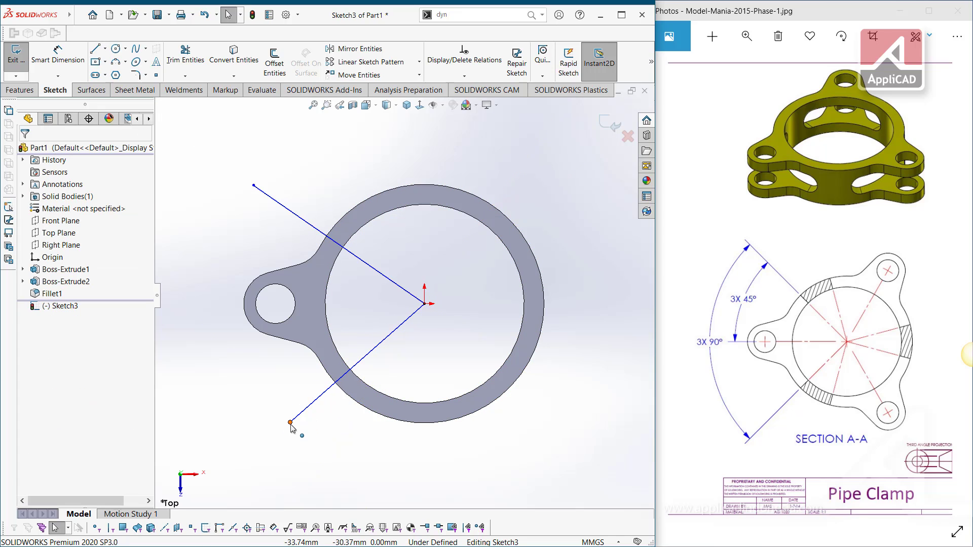
drag(290, 422, 246, 452)
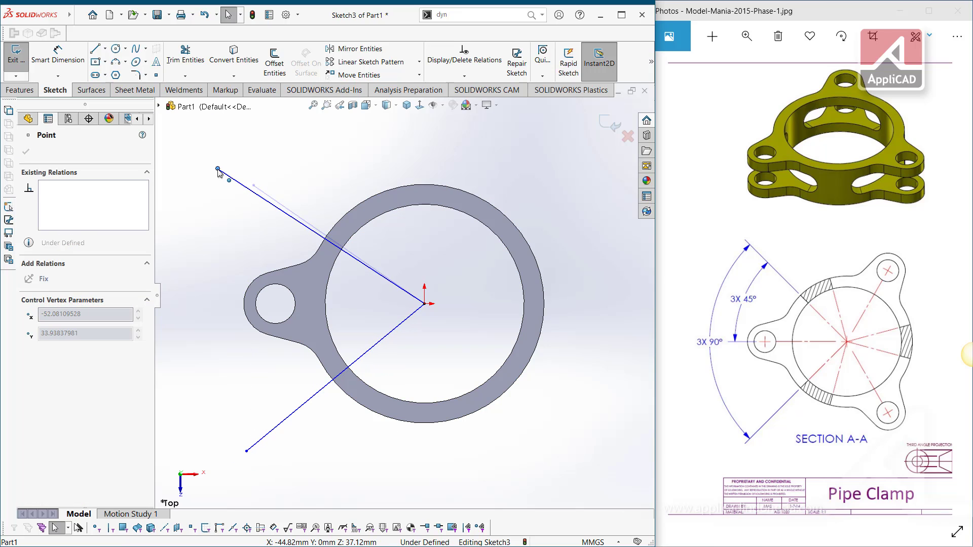
drag(254, 186, 217, 168)
key(Escape)
Dimension the angle between the two lines as 90°
click(66, 63)
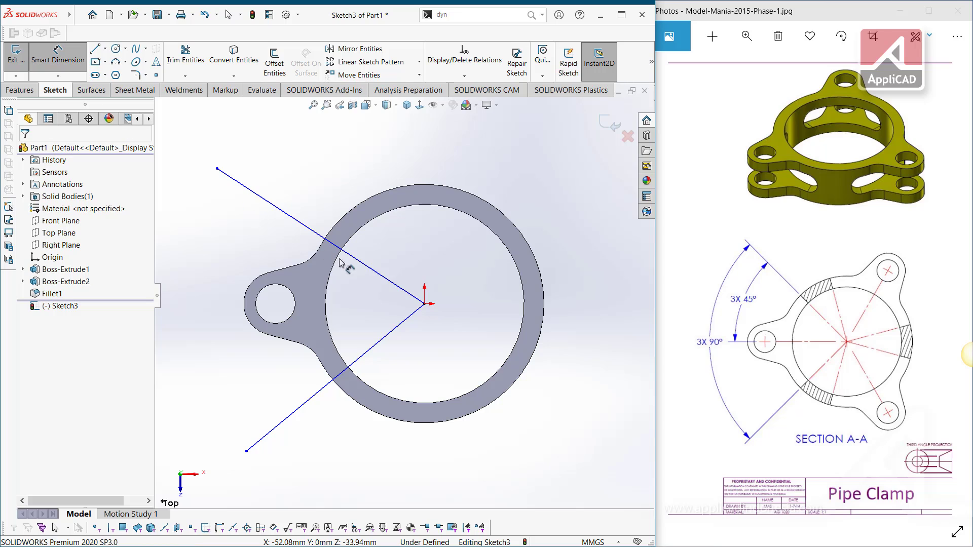
click(372, 276)
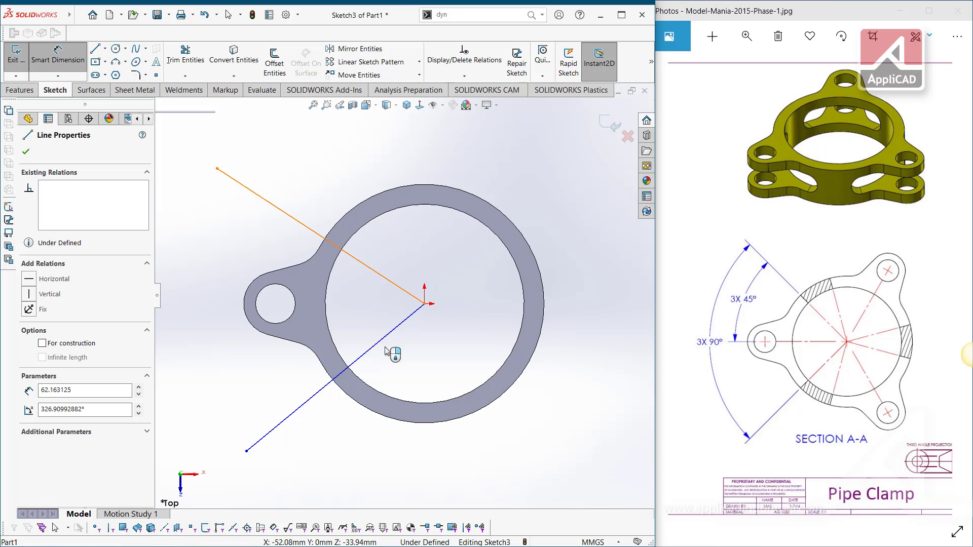
click(375, 346)
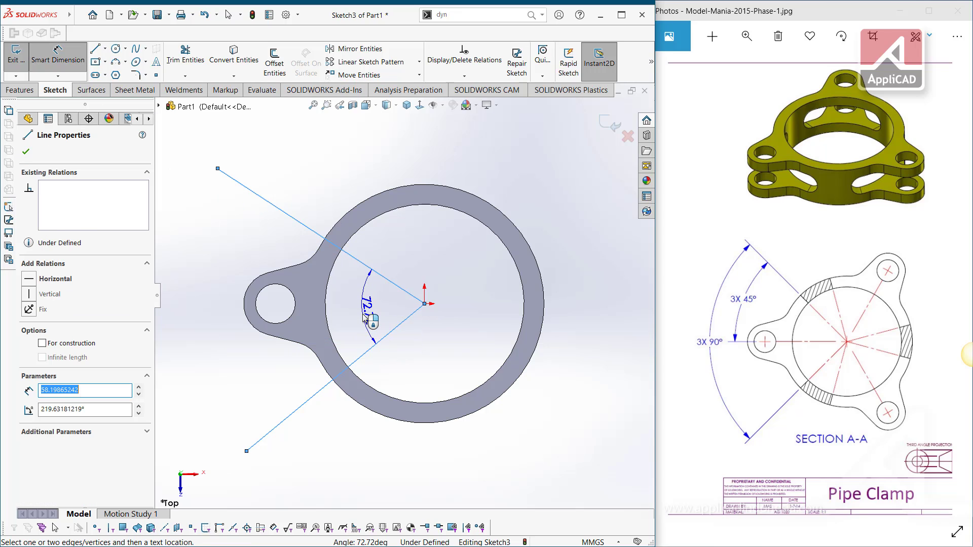
click(370, 316)
text(90)
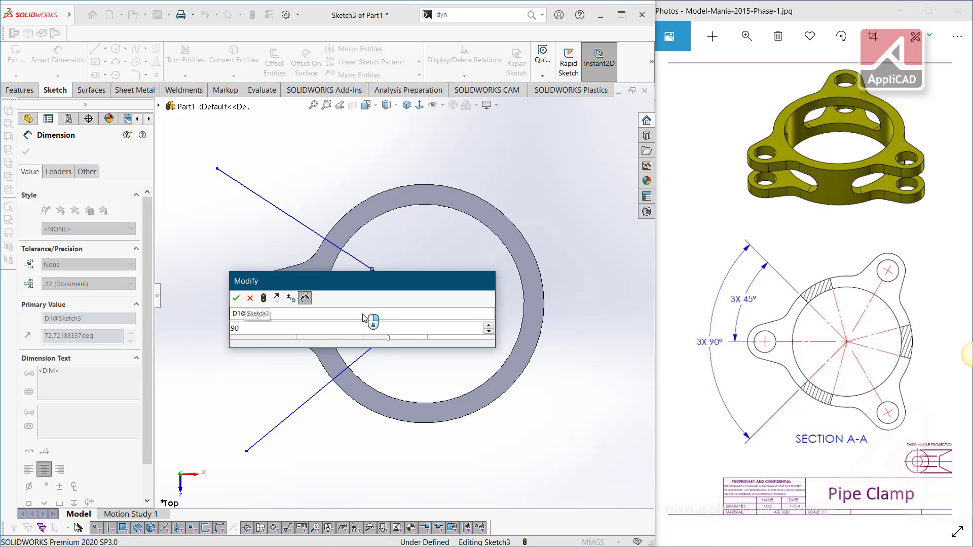
key(Return)
key(Escape)
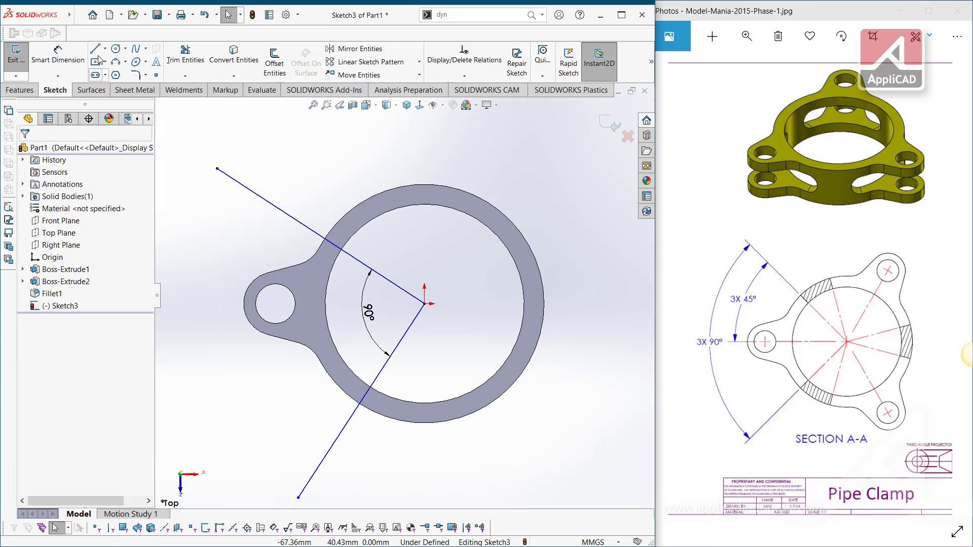
Draw a closing line joining the two lines' outer ends into a triangle
click(95, 49)
click(217, 168)
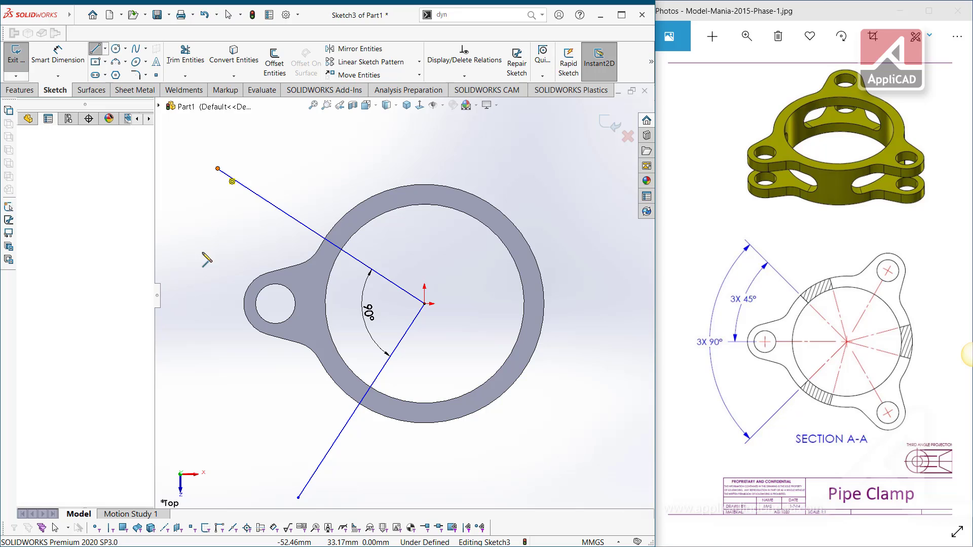
key(z)
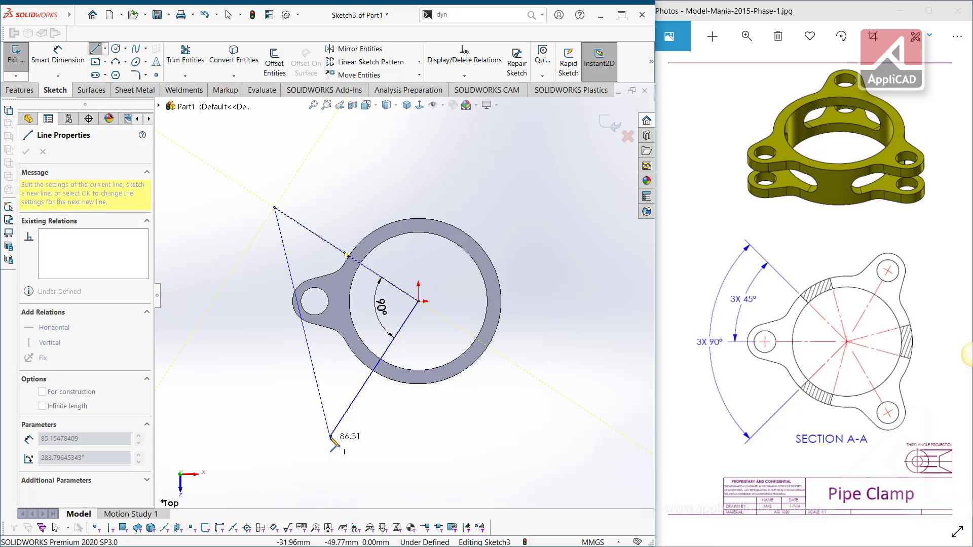
click(330, 435)
key(Escape)
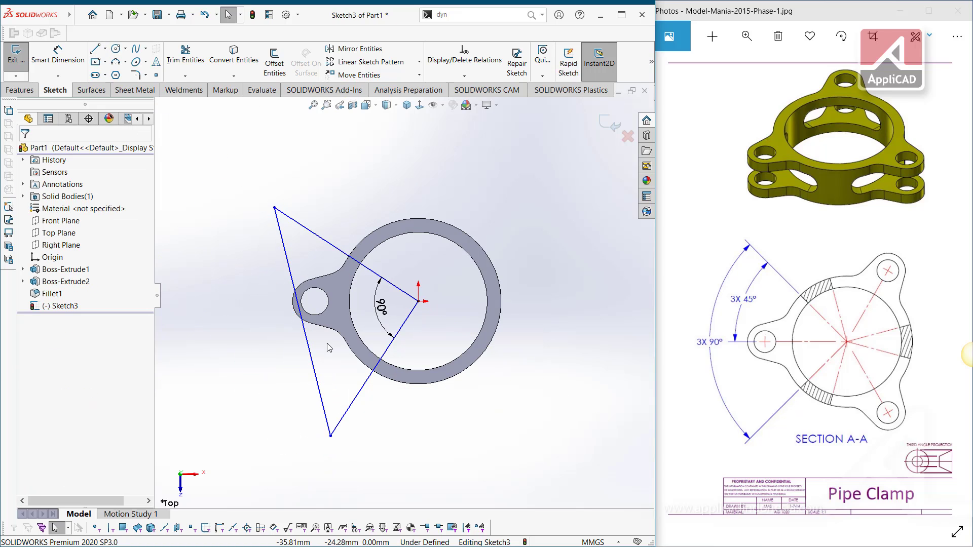
Make the triangle's closing side vertical and adjust its bottom corner
click(312, 363)
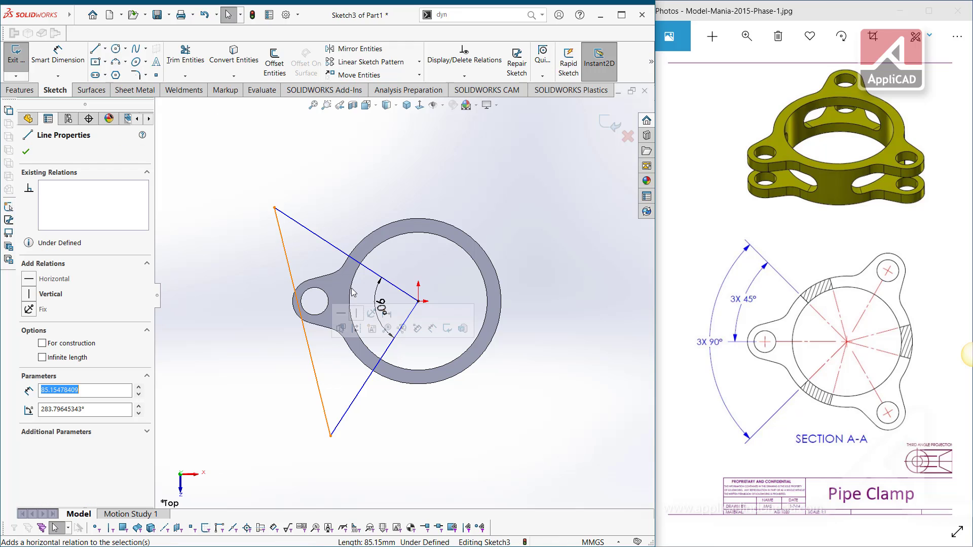
click(33, 296)
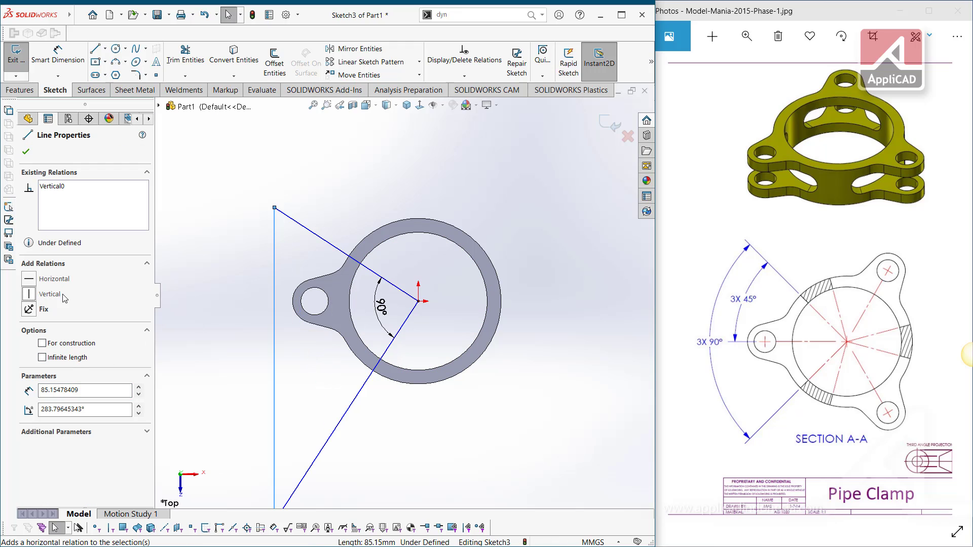
click(260, 364)
scroll(391, 304, up, 2)
scroll(390, 304, up, 1)
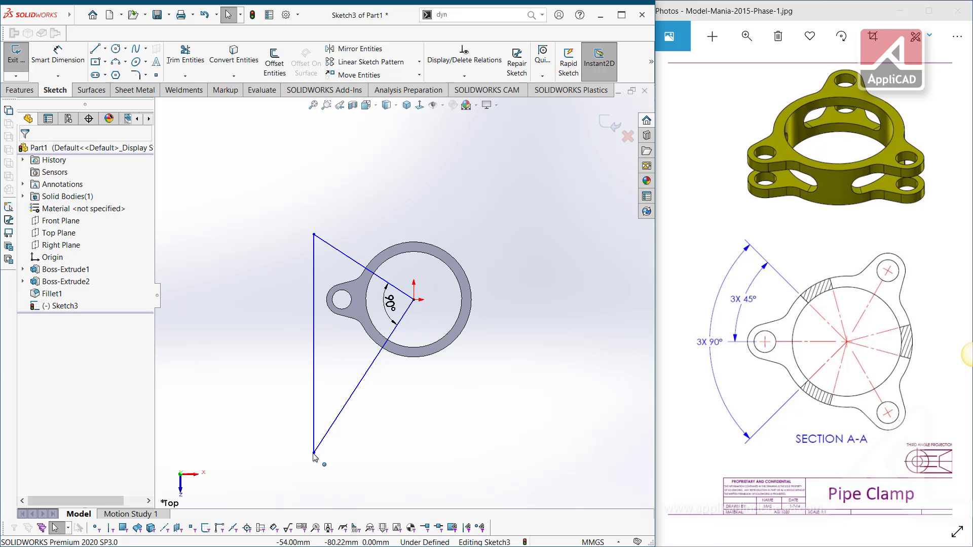
drag(314, 451, 324, 396)
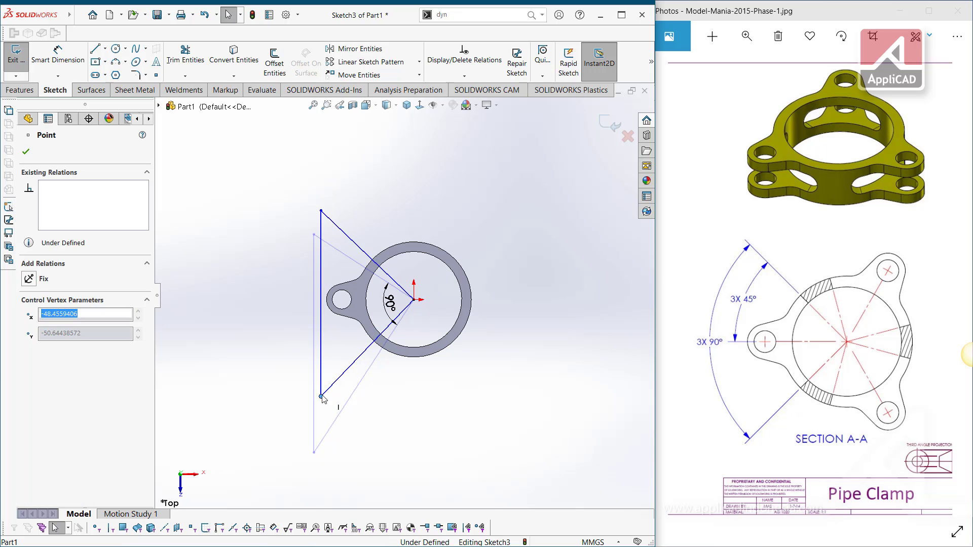
scroll(331, 326, up, 2)
scroll(325, 324, up, 1)
click(289, 200)
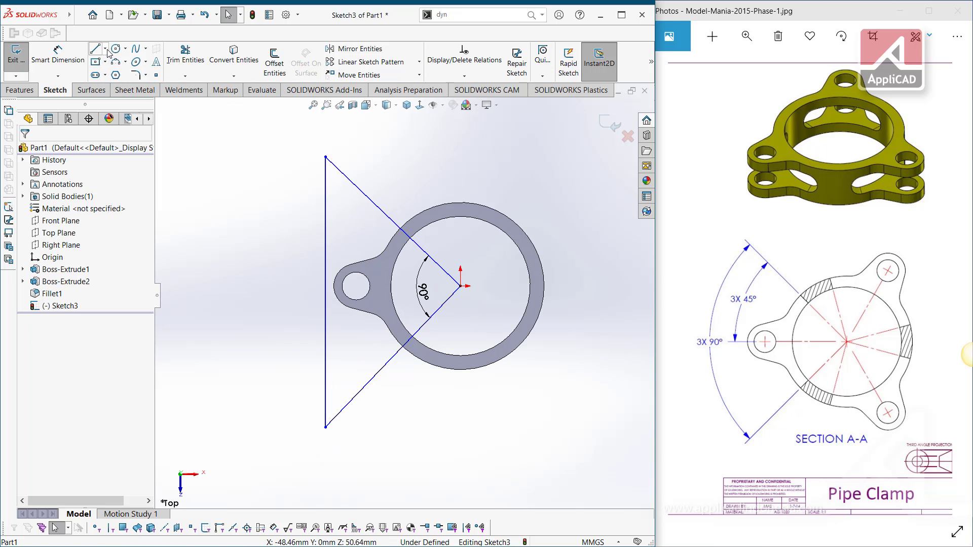
Draw a centerline from the origin to the vertical side and constrain it horizontal
click(106, 49)
click(120, 75)
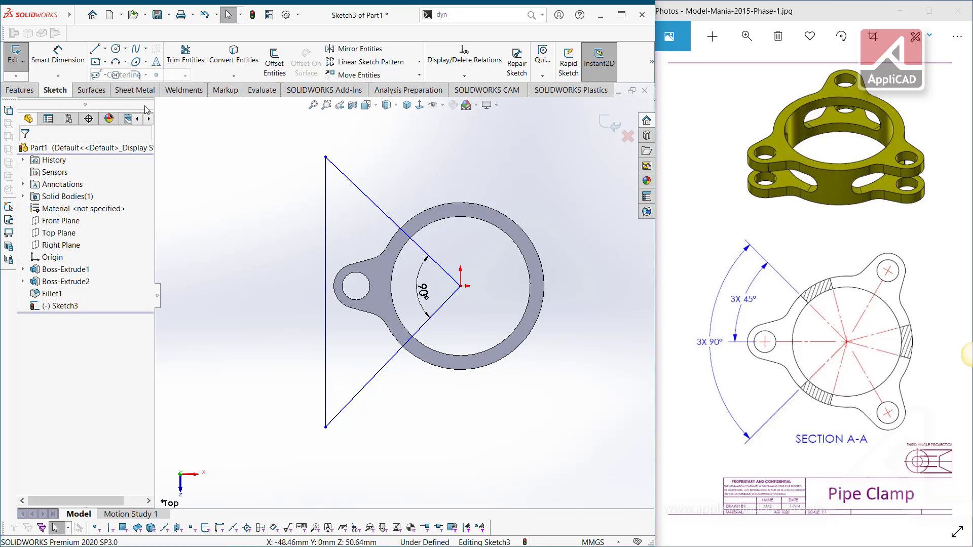
click(461, 286)
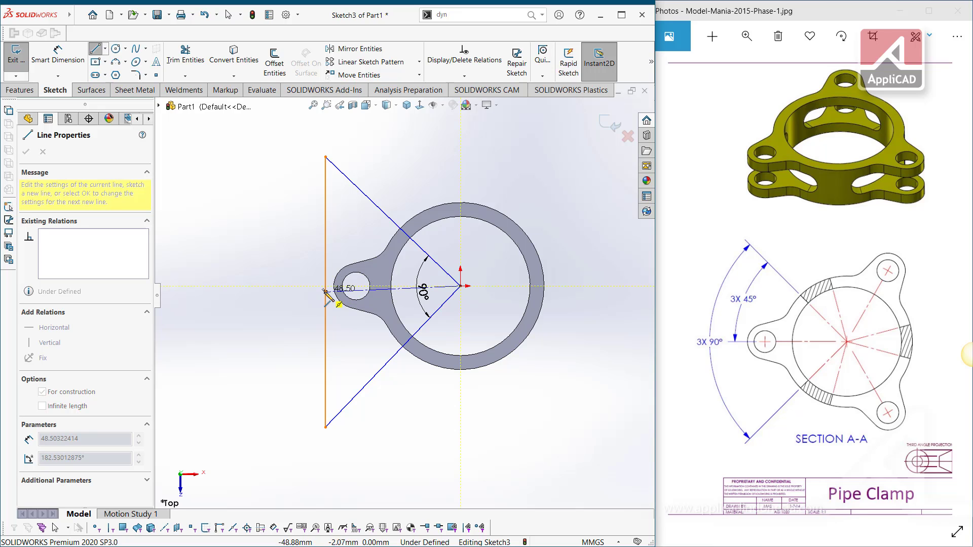
click(325, 288)
key(Escape)
scroll(397, 298, down, 4)
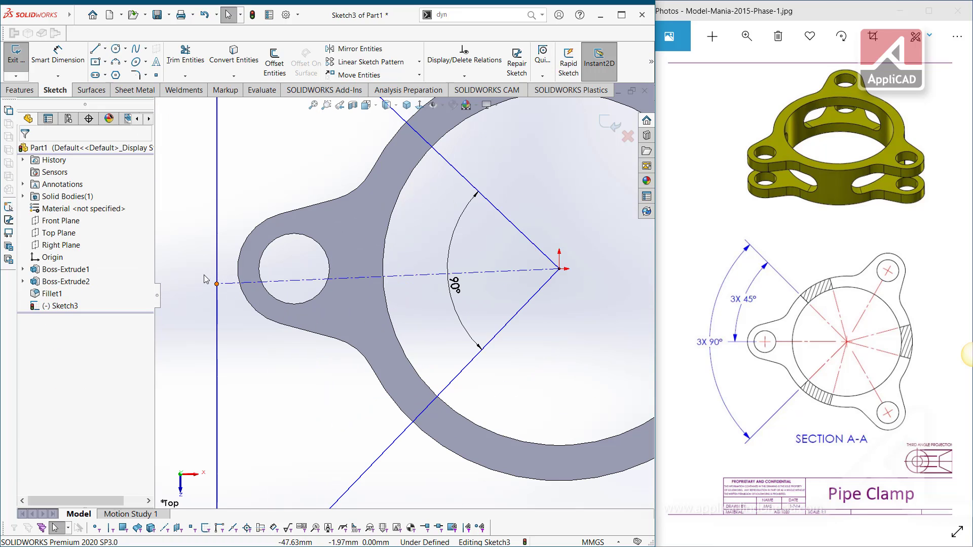
scroll(282, 304, up, 3)
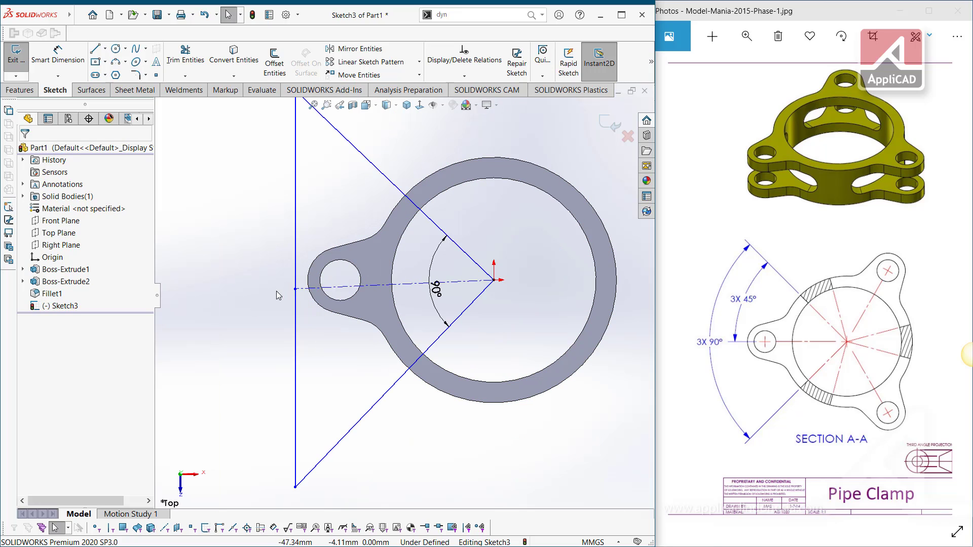
click(408, 286)
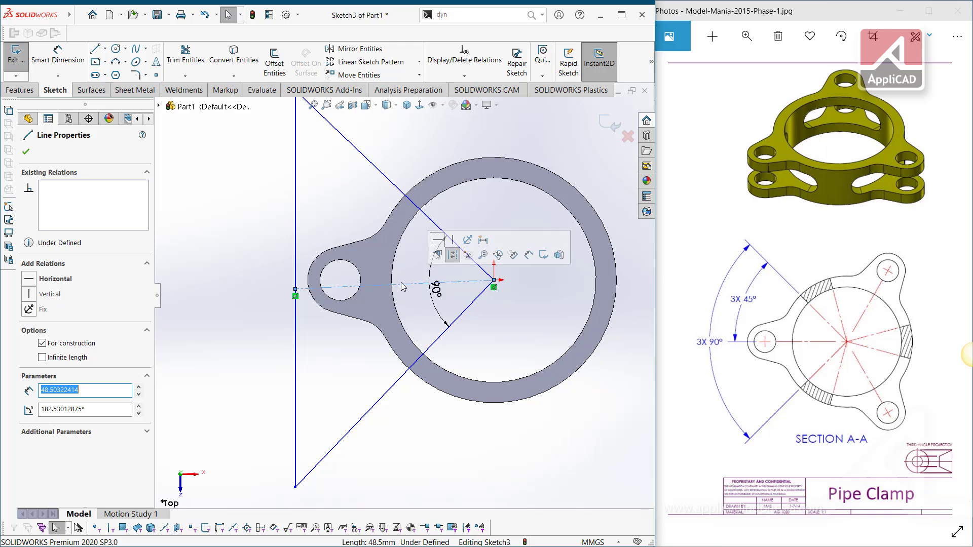
click(29, 282)
click(329, 233)
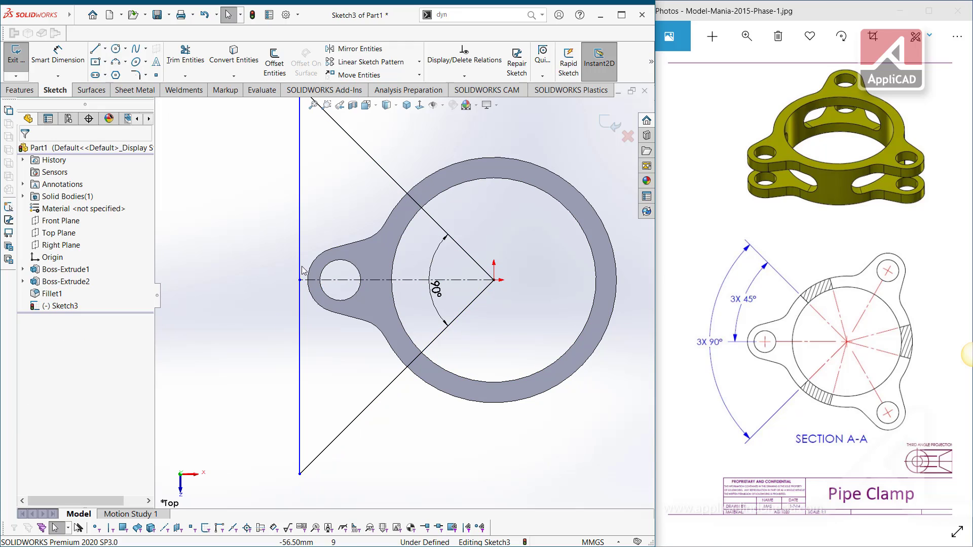
scroll(403, 295, up, 2)
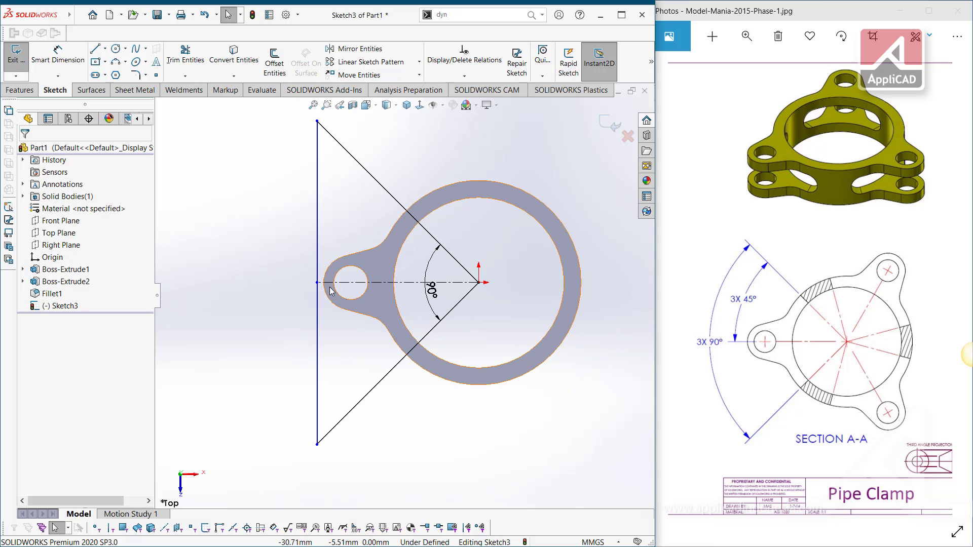
Dimension the horizontal centerline to 50 mm, fully defining Sketch3
click(57, 56)
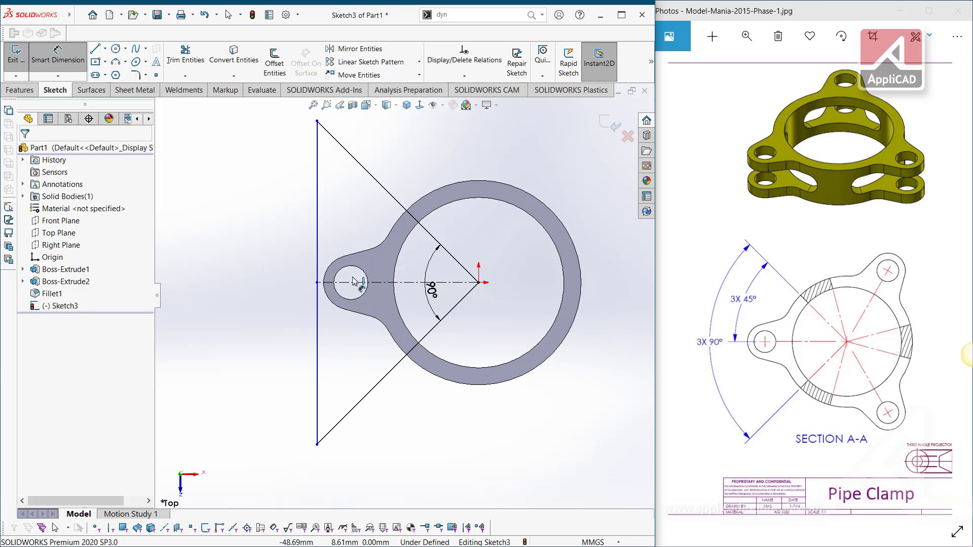
click(396, 308)
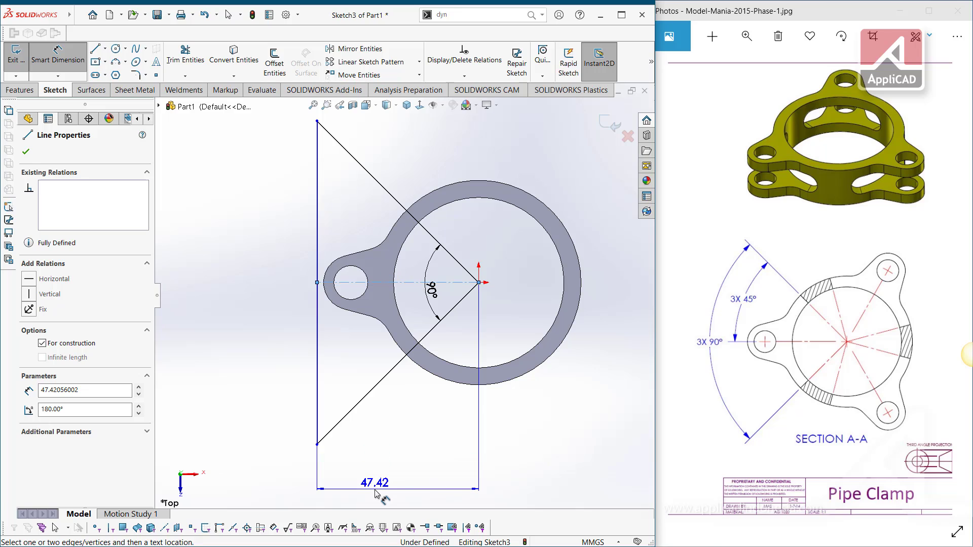
click(376, 490)
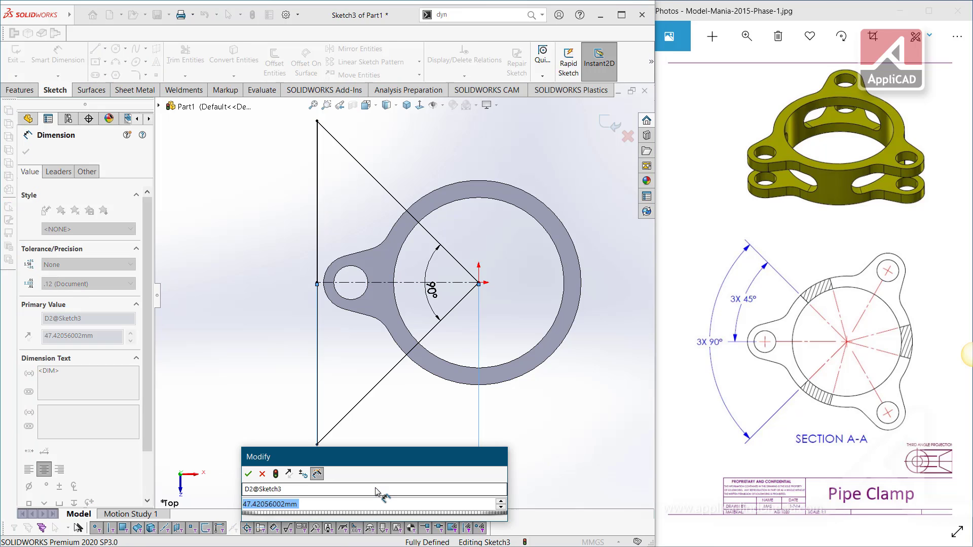
text(50)
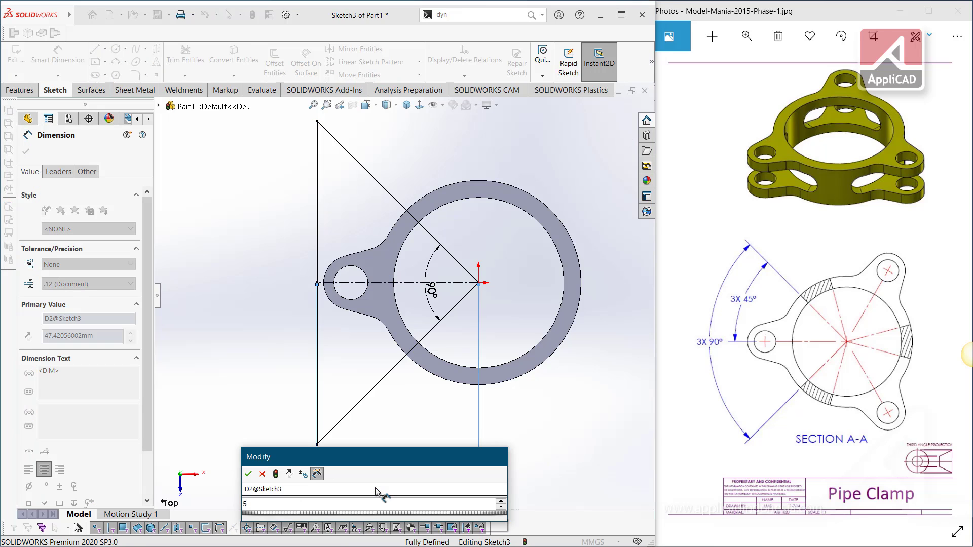
key(Return)
key(Escape)
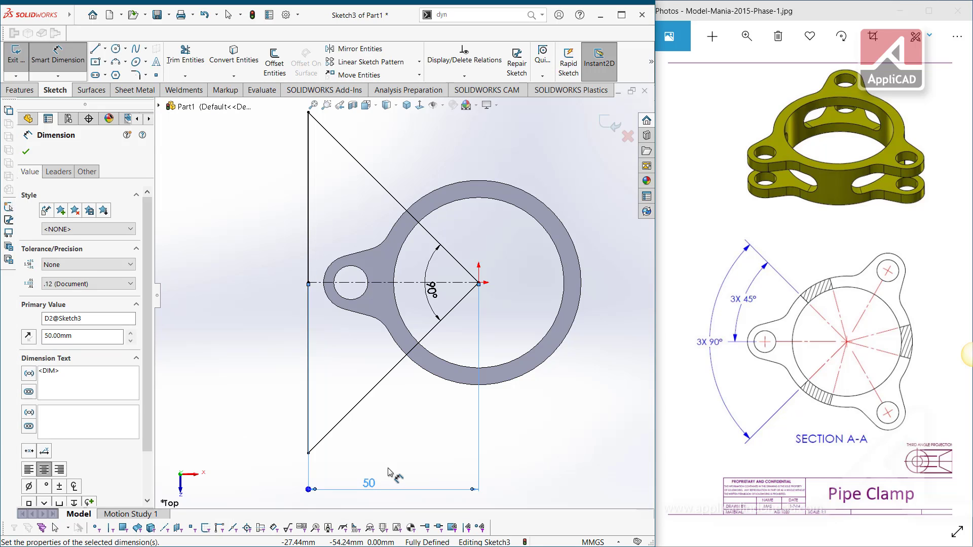
key(Escape)
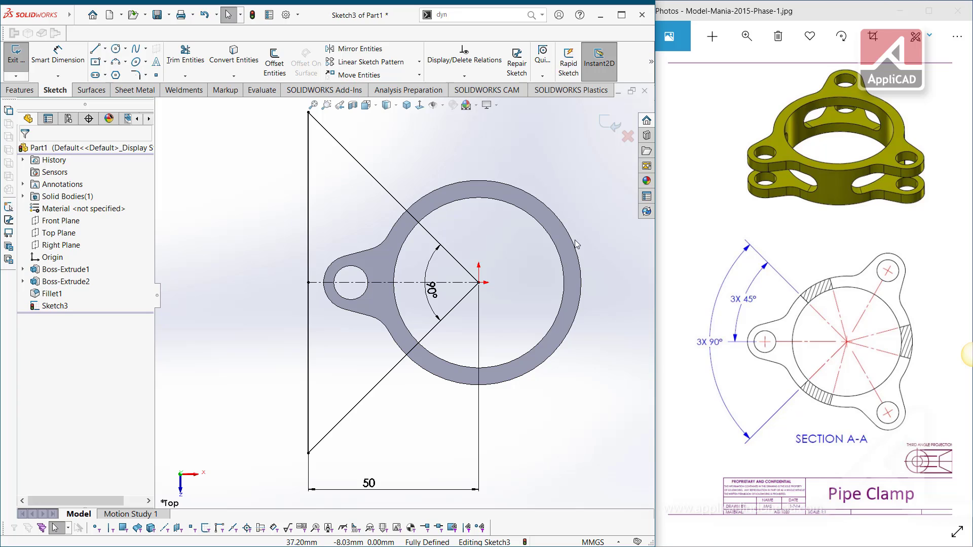
Extruded-cut the triangular sketch Mid Plane at 10 mm depth through the lug
click(24, 92)
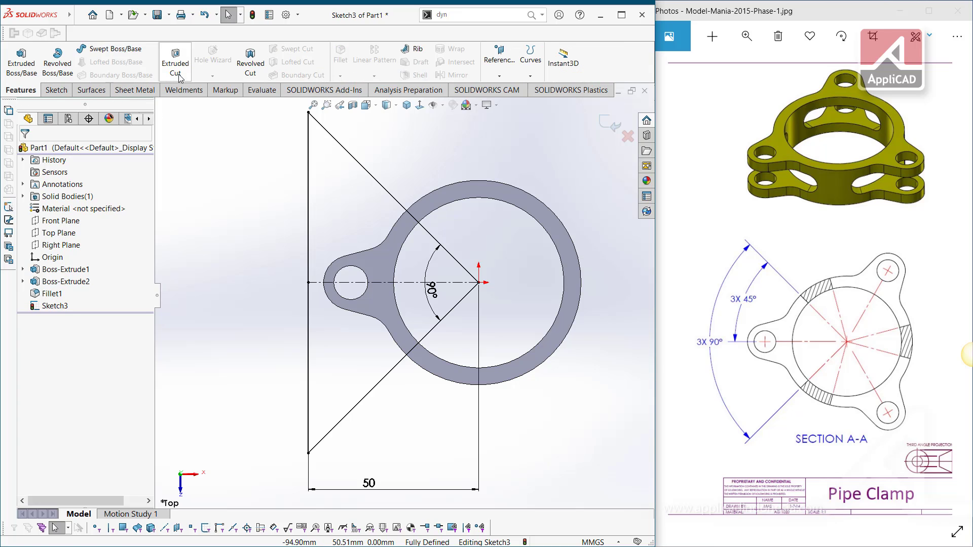
click(176, 61)
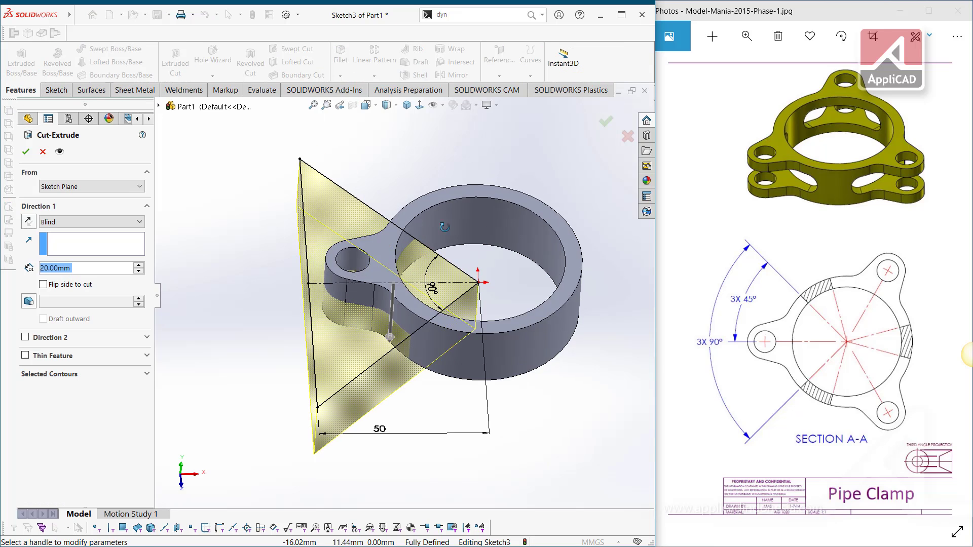
click(89, 222)
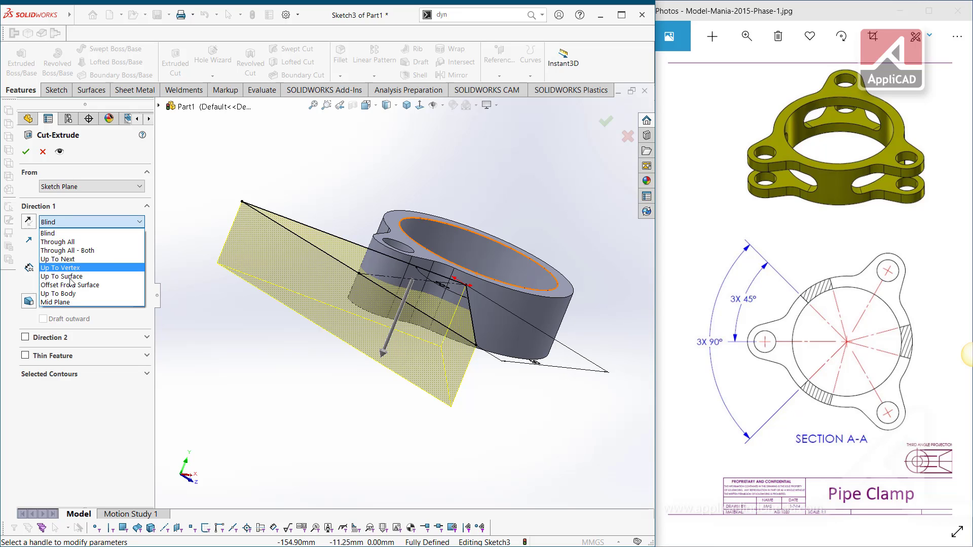
click(66, 303)
click(789, 330)
scroll(789, 330, up, 2)
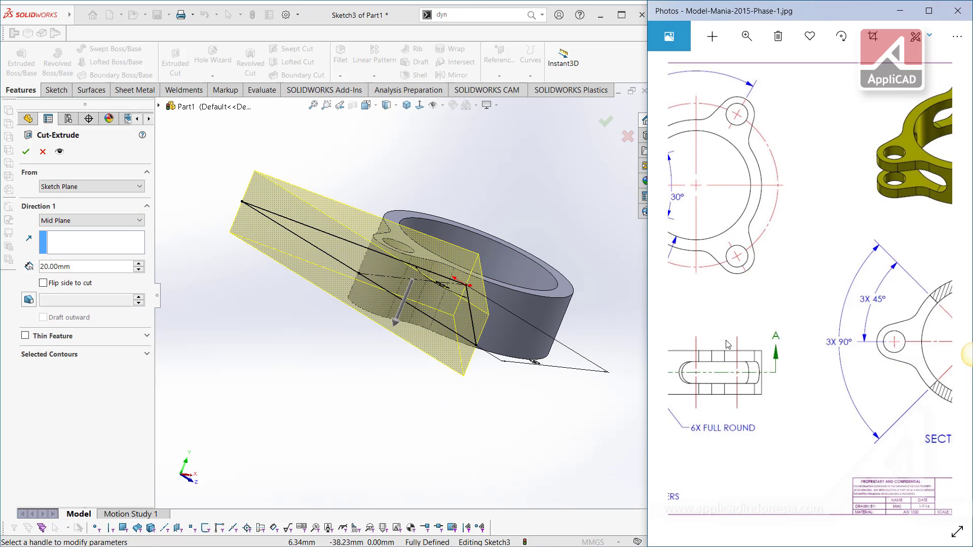
scroll(811, 344, up, 2)
scroll(840, 364, up, 2)
drag(840, 365, 713, 371)
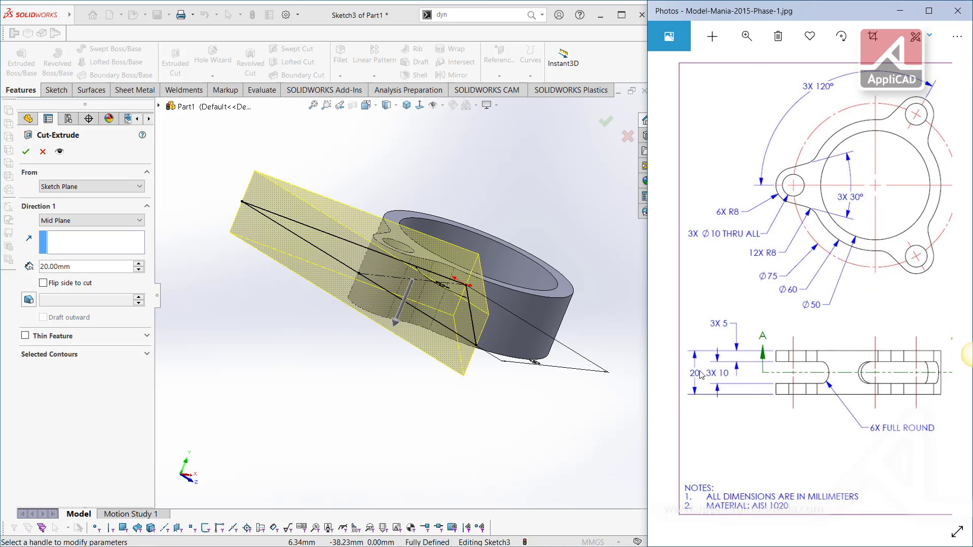
click(101, 270)
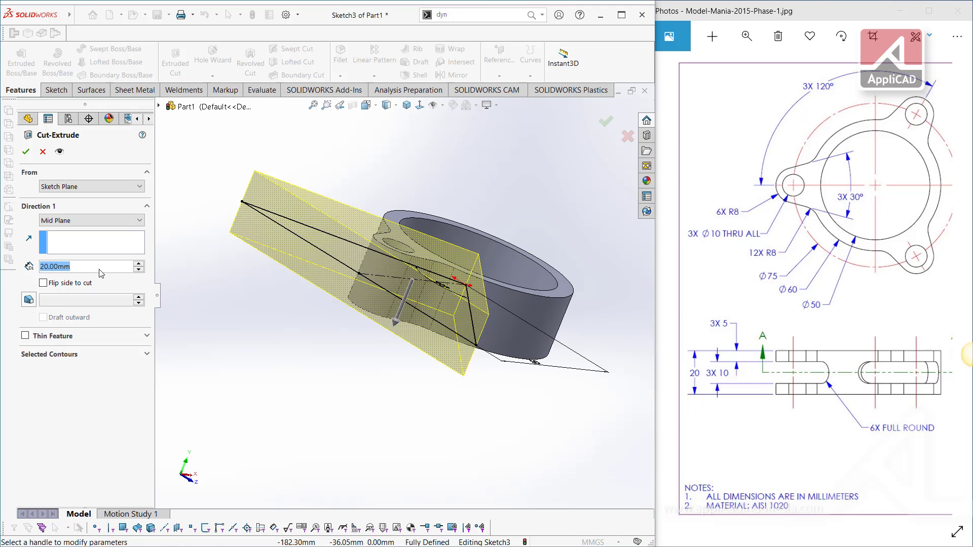
text(10)
key(Return)
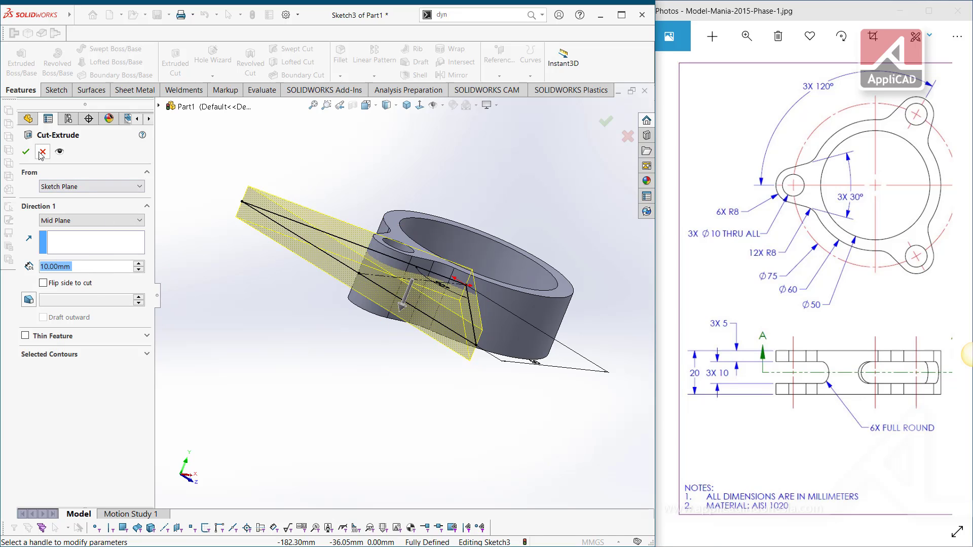
click(25, 151)
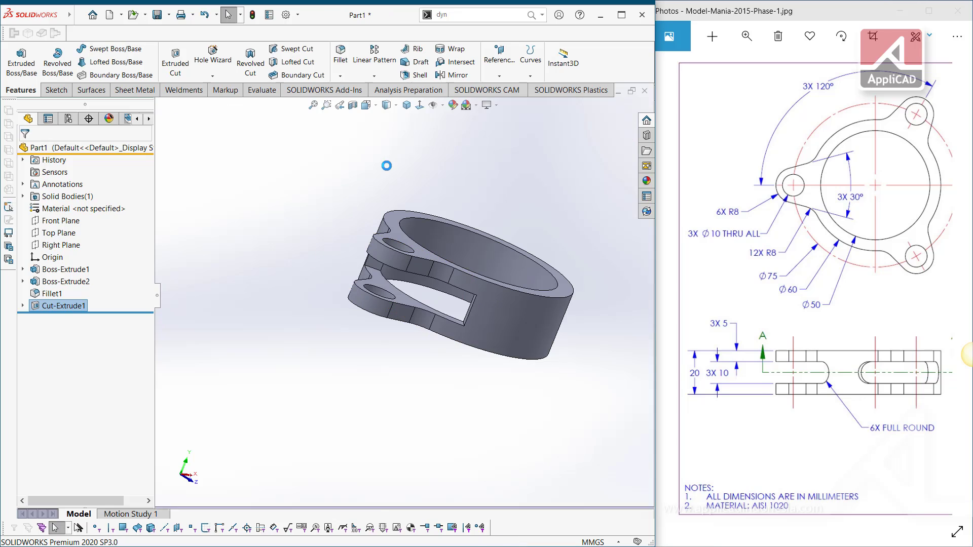
mouse_move(386, 166)
middle_down()
mouse_move(432, 277)
mouse_move(413, 259)
middle_up()
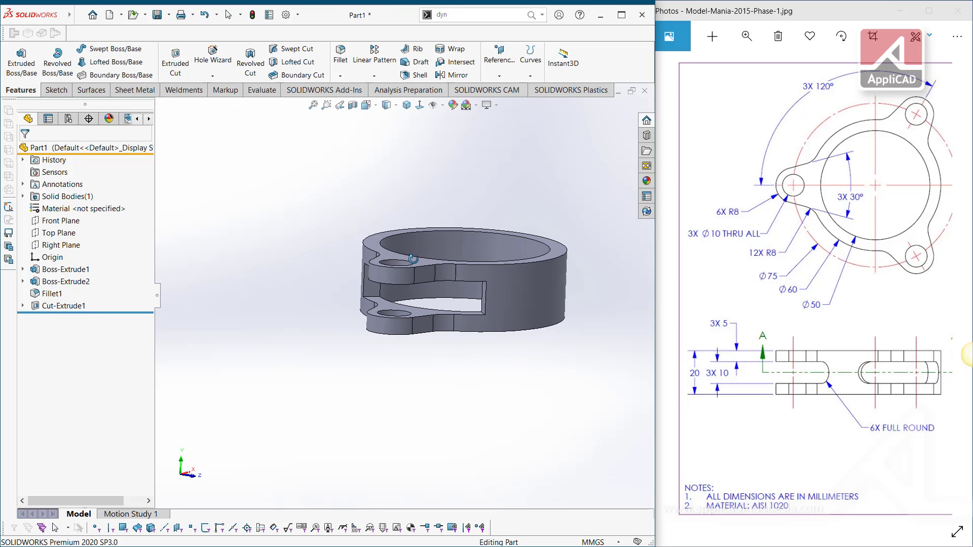
middle_drag(413, 259, 350, 282)
key(Escape)
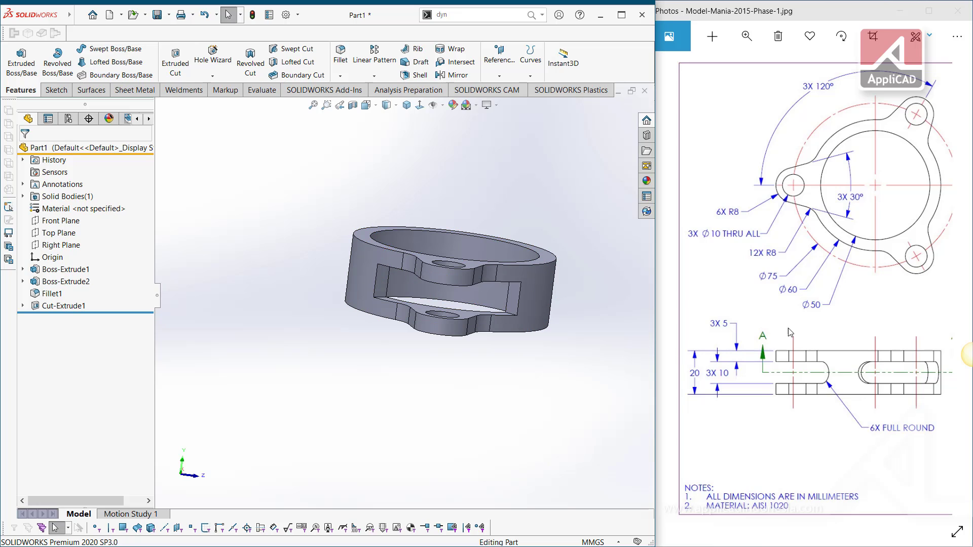
drag(788, 327, 695, 315)
scroll(844, 201, right, 10)
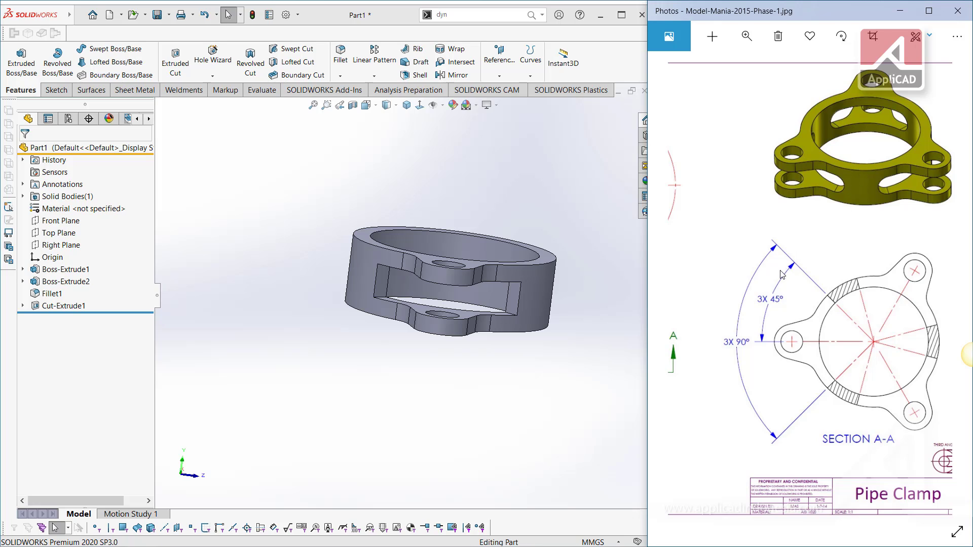
scroll(789, 287, left, 2)
scroll(795, 299, left, 2)
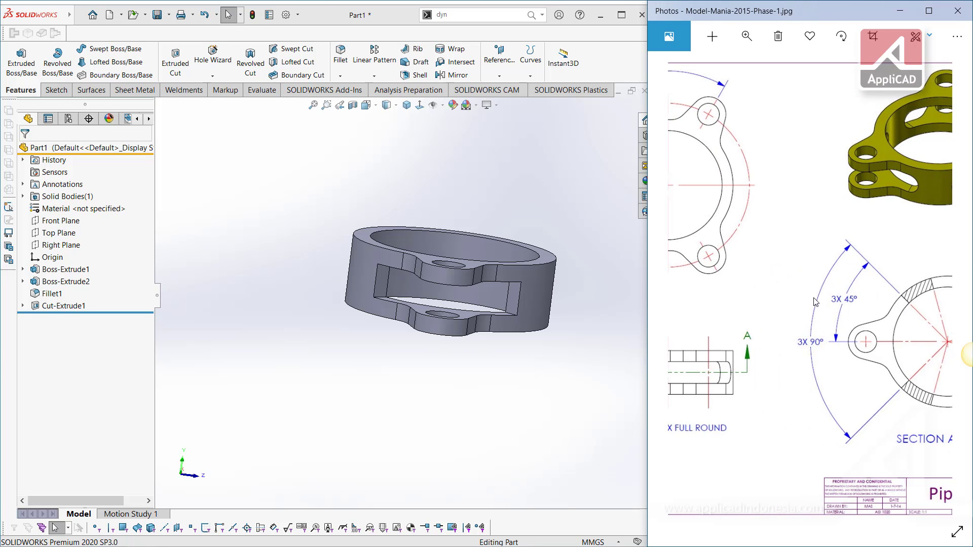
scroll(806, 319, left, 1)
scroll(818, 339, left, 1)
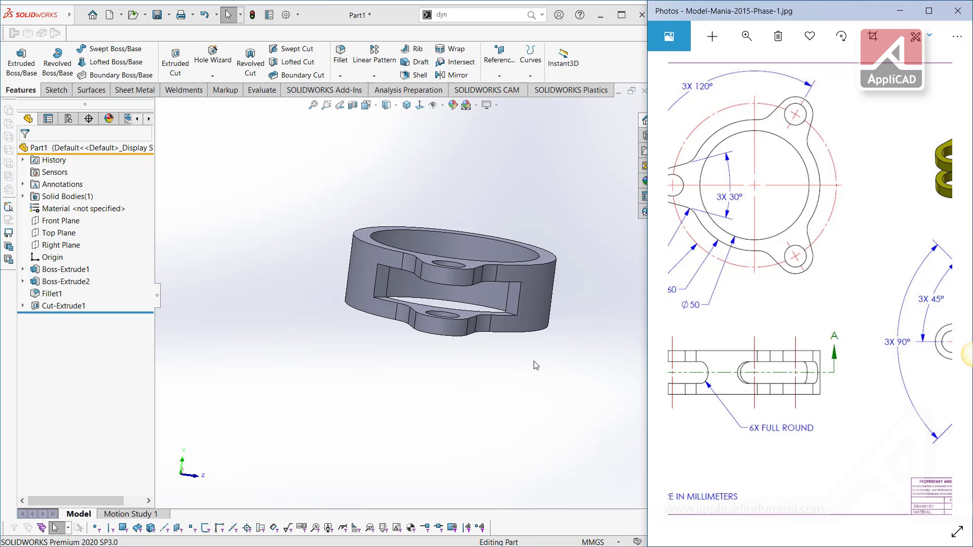
click(507, 360)
mouse_move(499, 359)
middle_down()
mouse_move(488, 365)
mouse_move(525, 344)
middle_up()
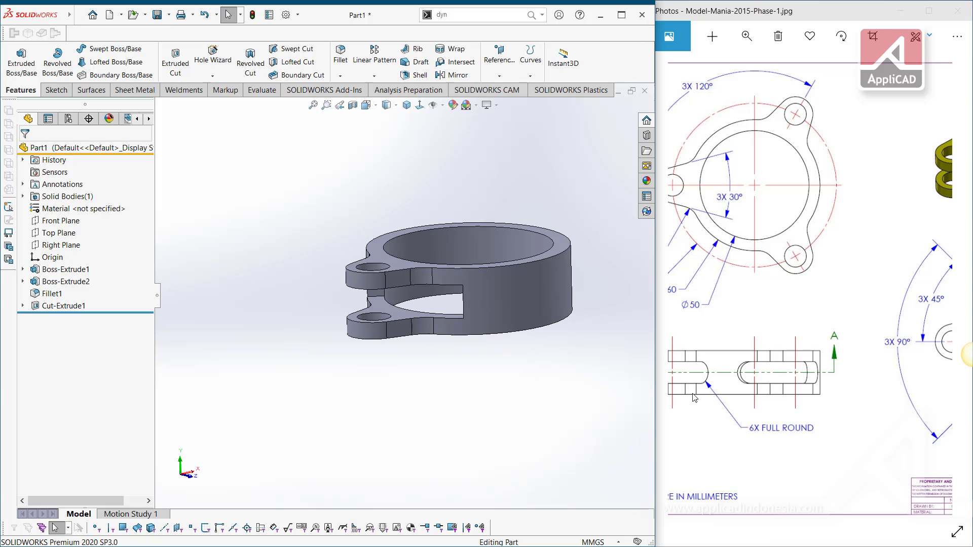
Add a full-round fillet with the upper and lower lug faces as sides, slot end face as centre
click(339, 77)
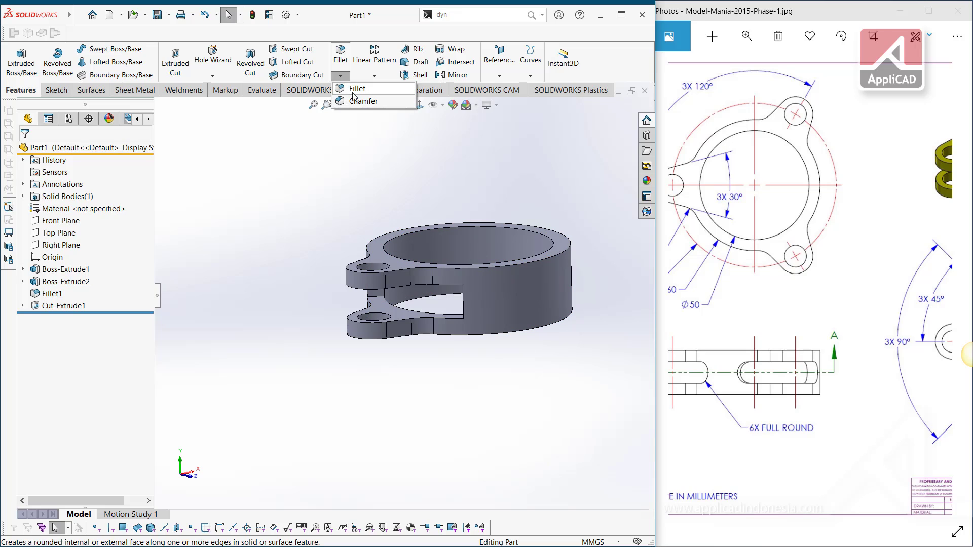
click(354, 89)
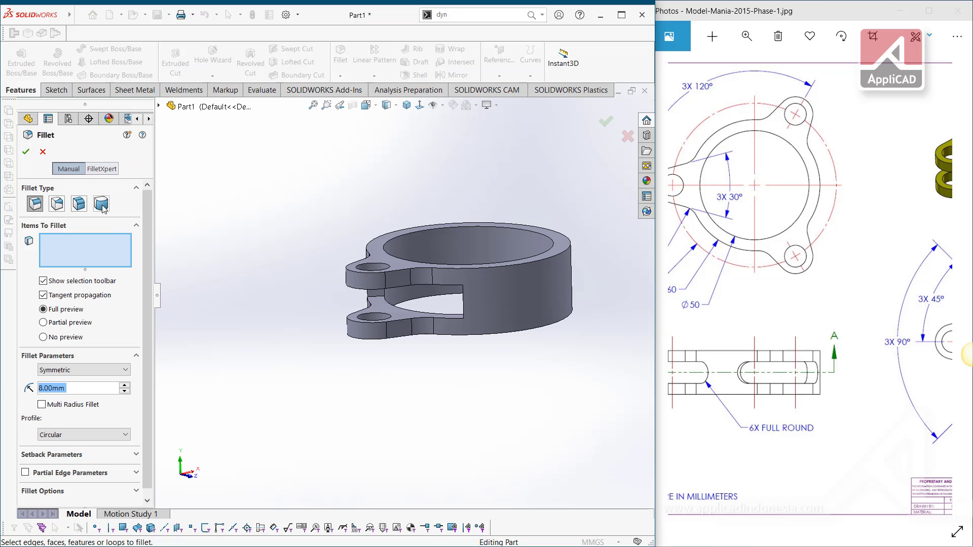
click(101, 204)
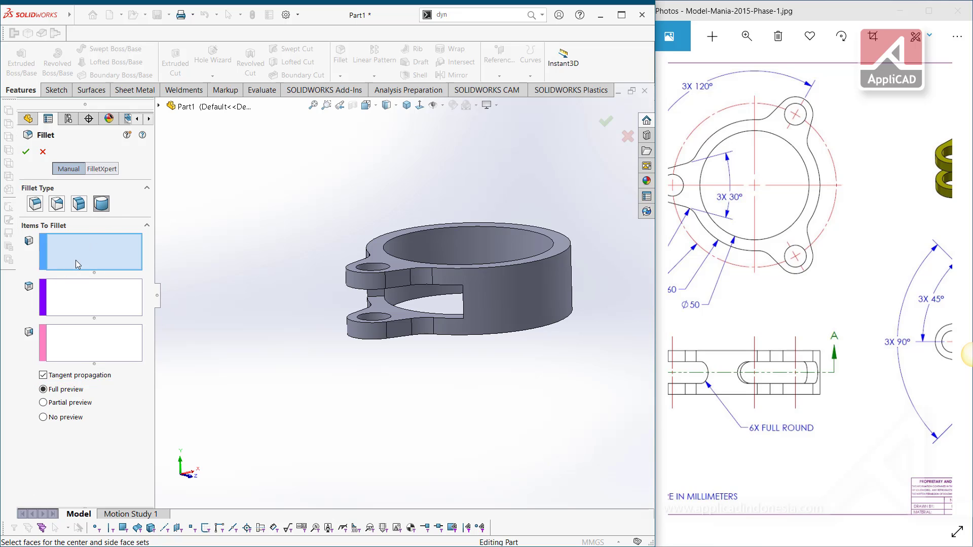
mouse_move(370, 337)
middle_down()
mouse_move(386, 291)
mouse_move(406, 273)
mouse_move(502, 269)
middle_up()
scroll(506, 267, down, 3)
scroll(466, 256, down, 3)
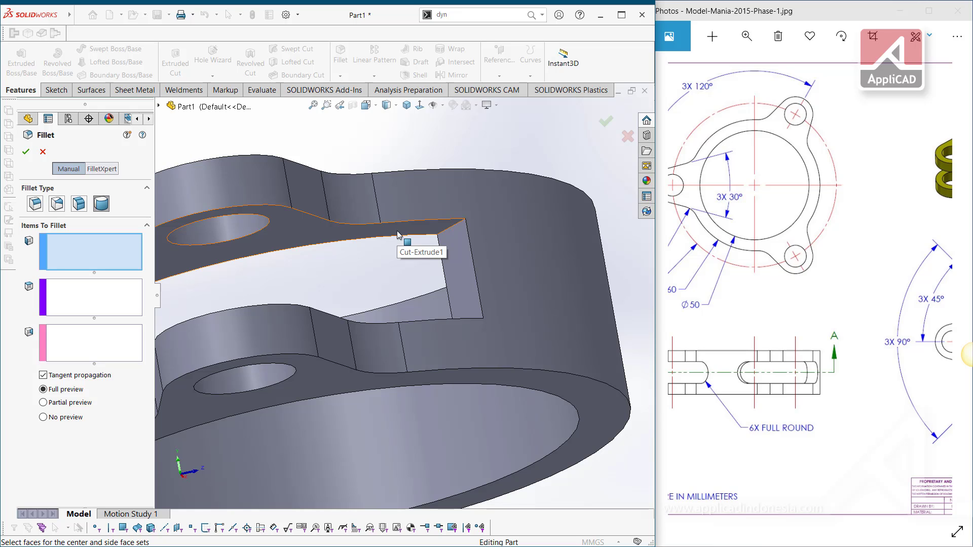
mouse_move(398, 254)
middle_down()
mouse_move(423, 289)
mouse_move(472, 278)
middle_up()
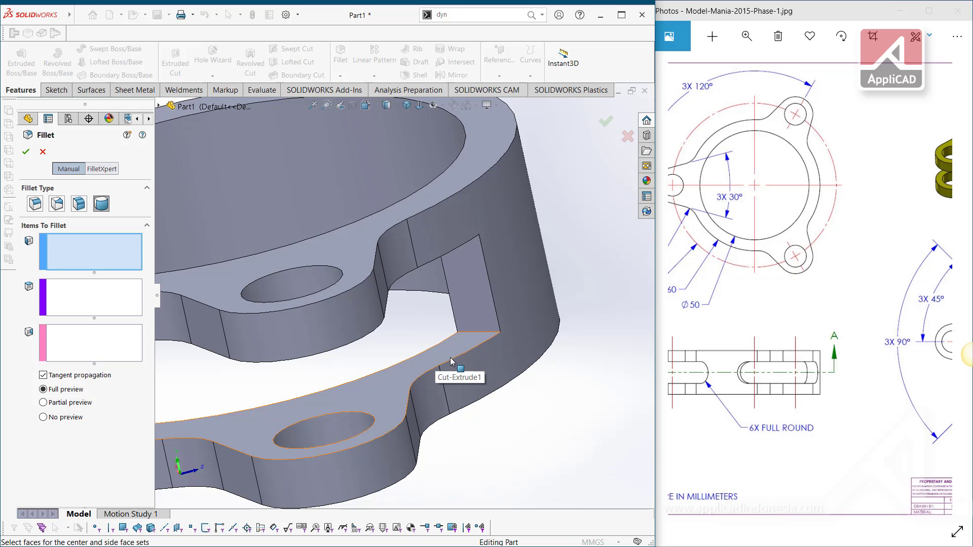
middle_drag(451, 361, 428, 294)
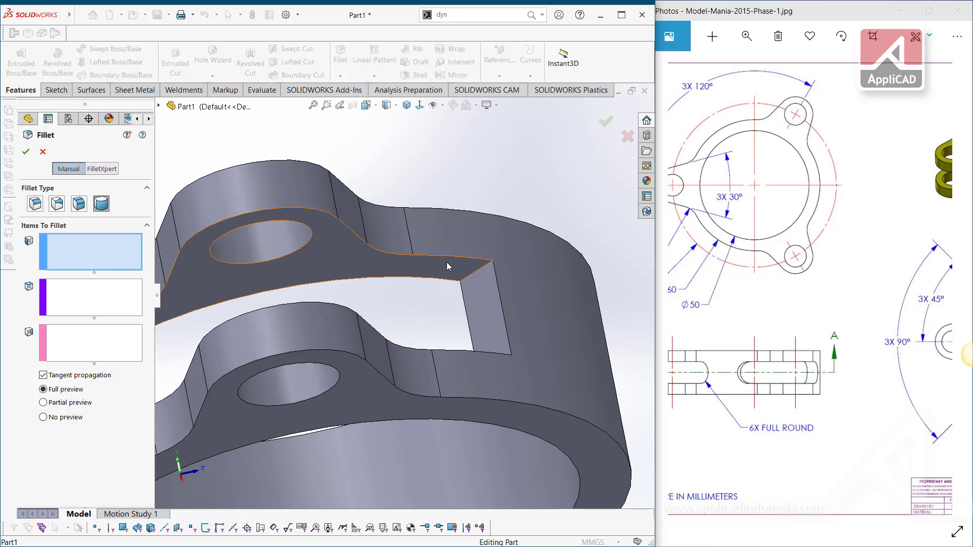
click(418, 271)
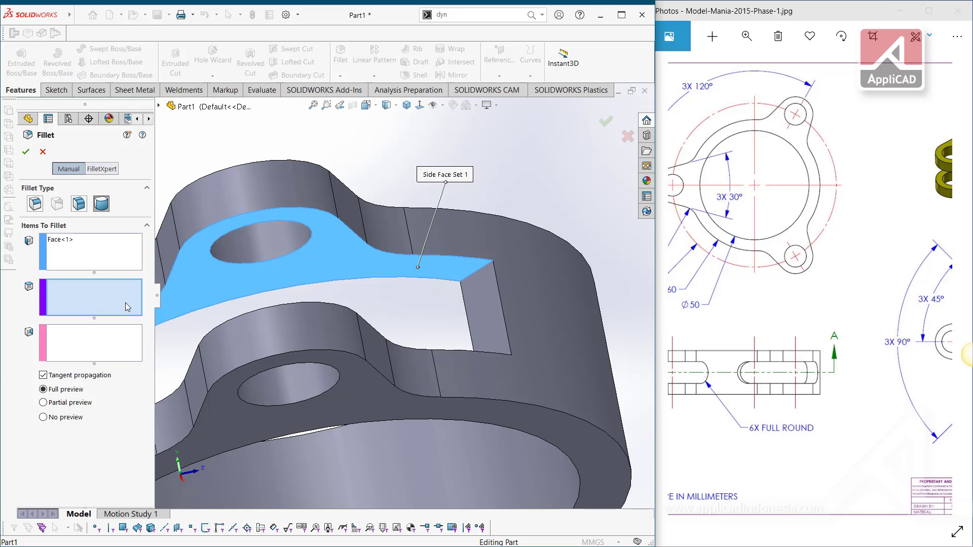
middle_drag(400, 300, 413, 357)
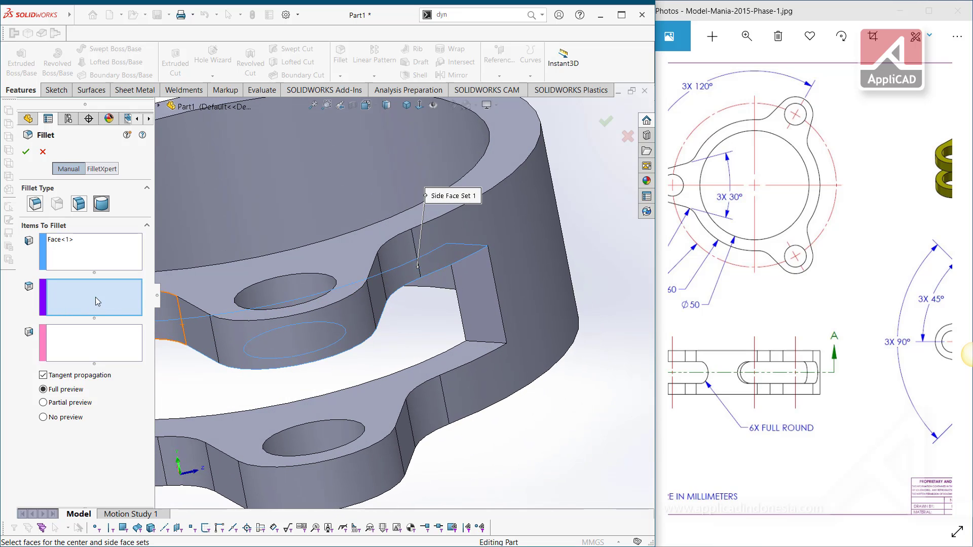
click(487, 298)
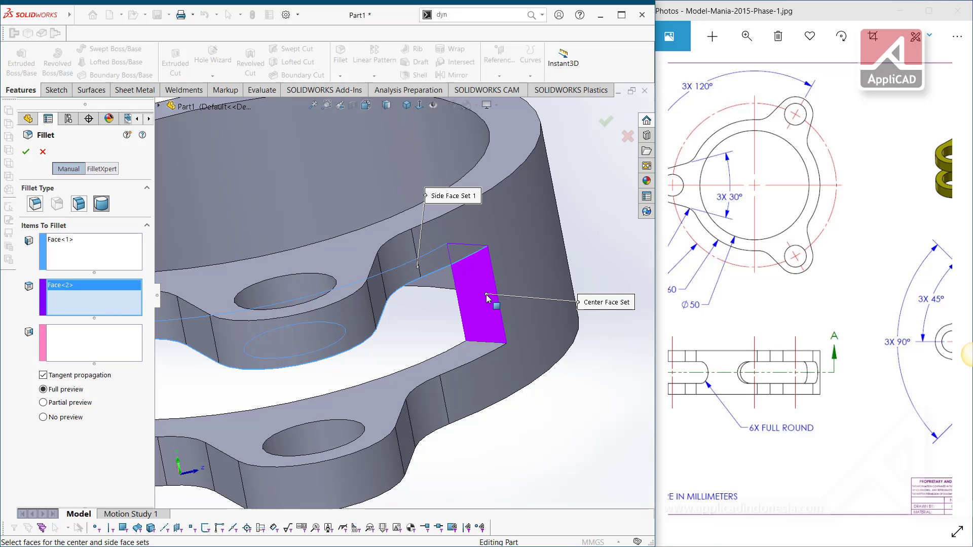
click(443, 364)
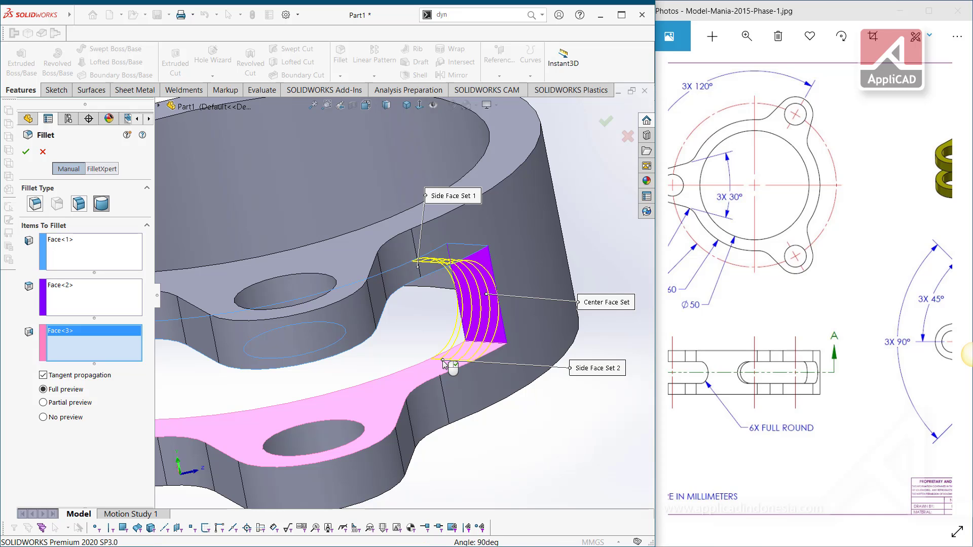
right_click(444, 364)
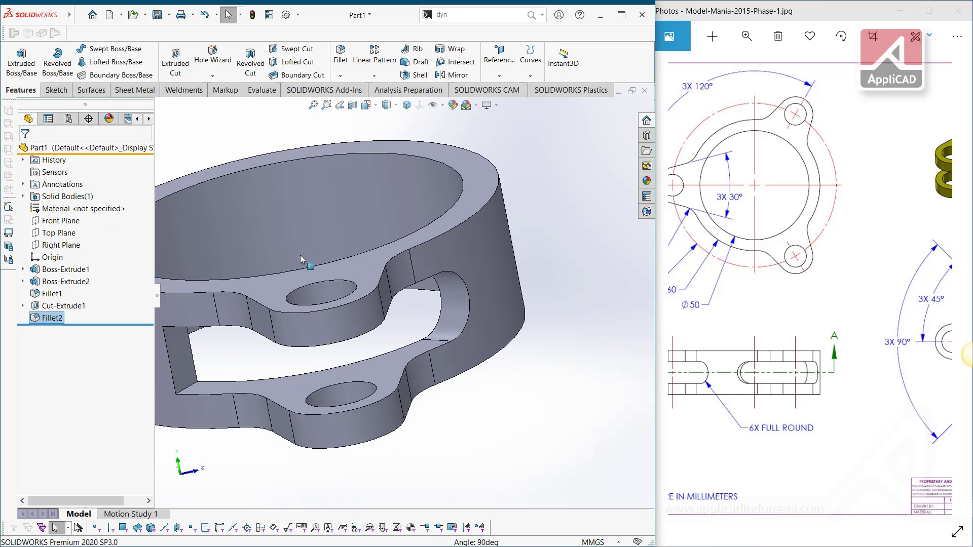
Add a second full-round fillet: lug top face, slot end face, then lower lug face
click(340, 56)
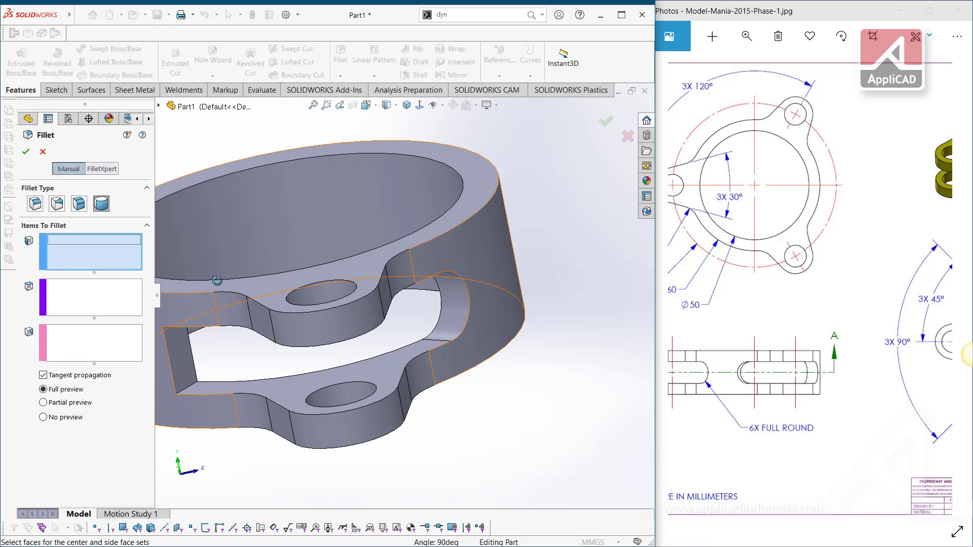
middle_drag(213, 316, 205, 238)
click(203, 236)
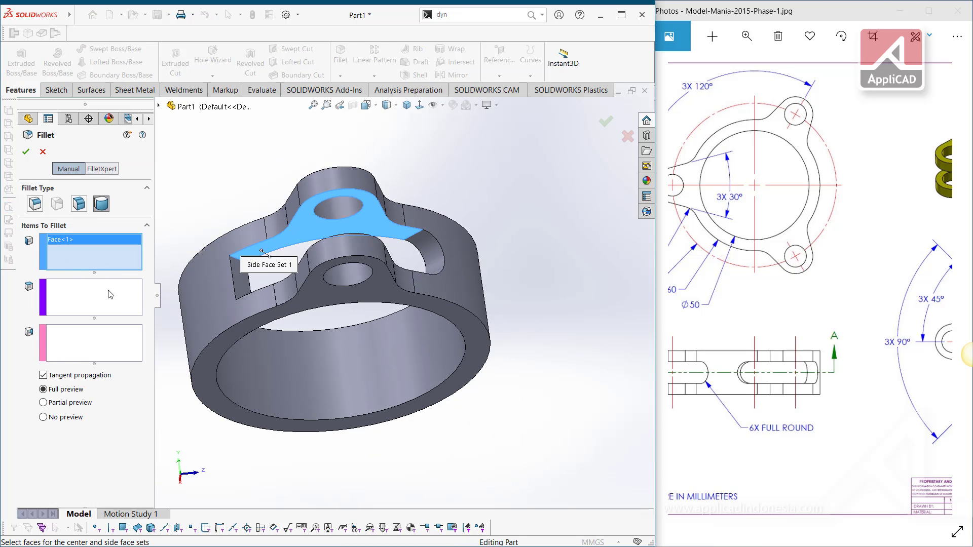
click(76, 300)
key(ctrl+3)
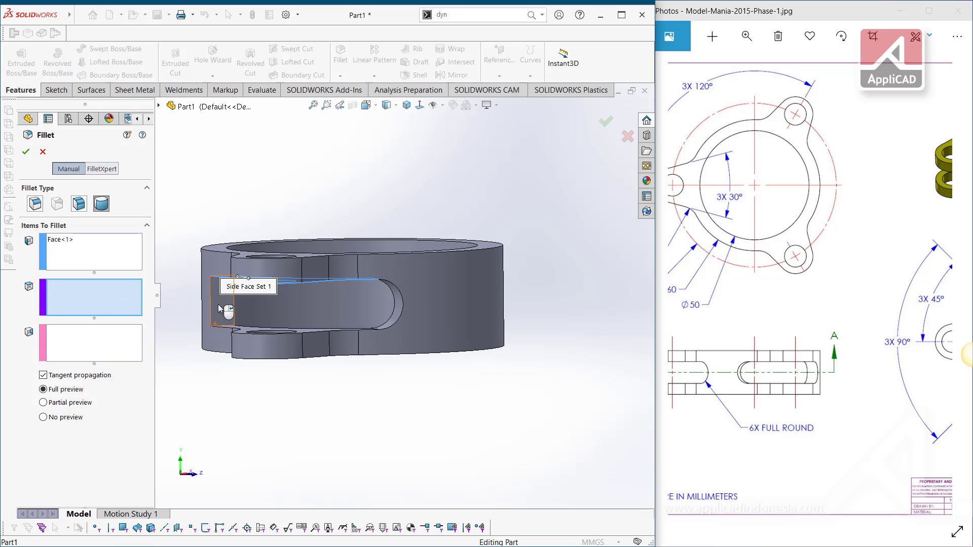
click(222, 311)
click(76, 349)
middle_drag(251, 342, 256, 400)
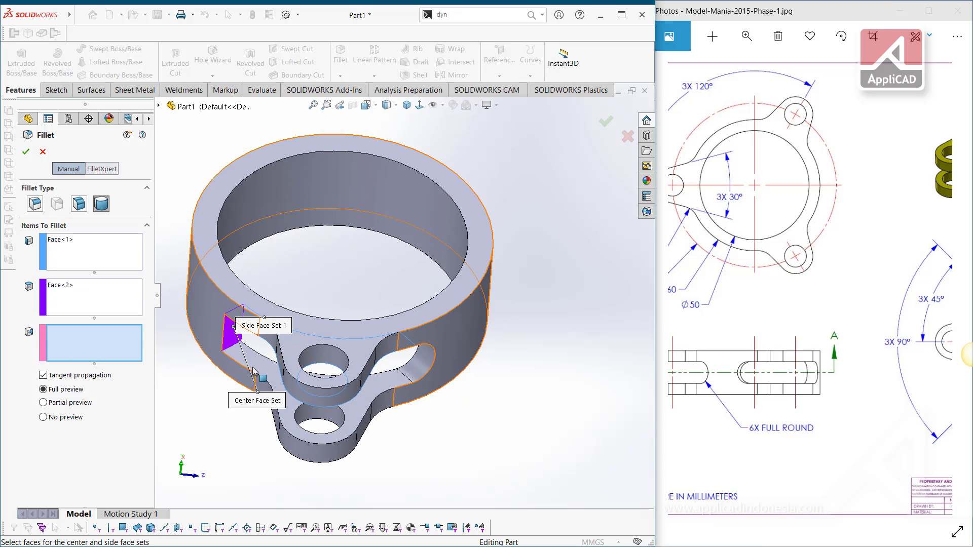
click(254, 364)
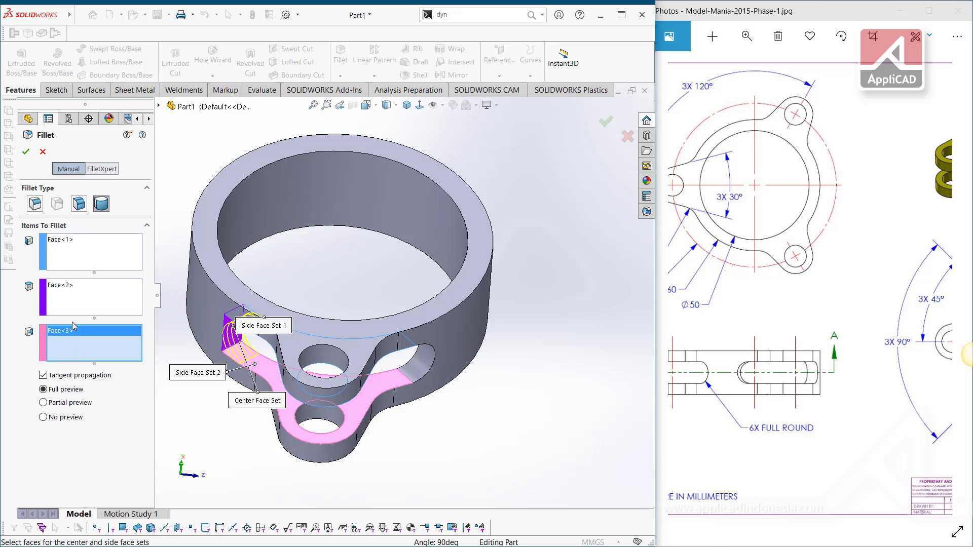
click(26, 151)
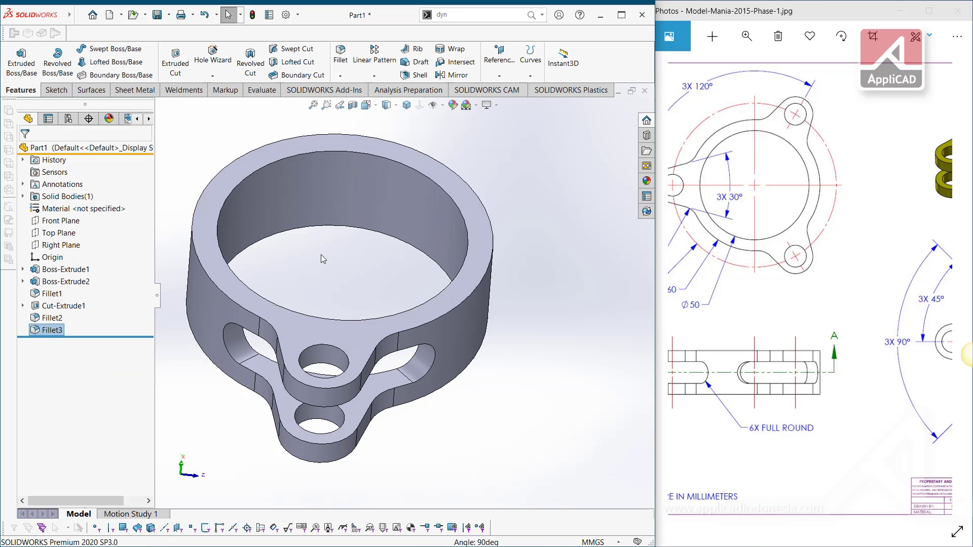
Select Boss-Extrude2, Fillet1, Cut-Extrude1, Fillet2 and Fillet3 together in the FeatureManager tree
click(406, 106)
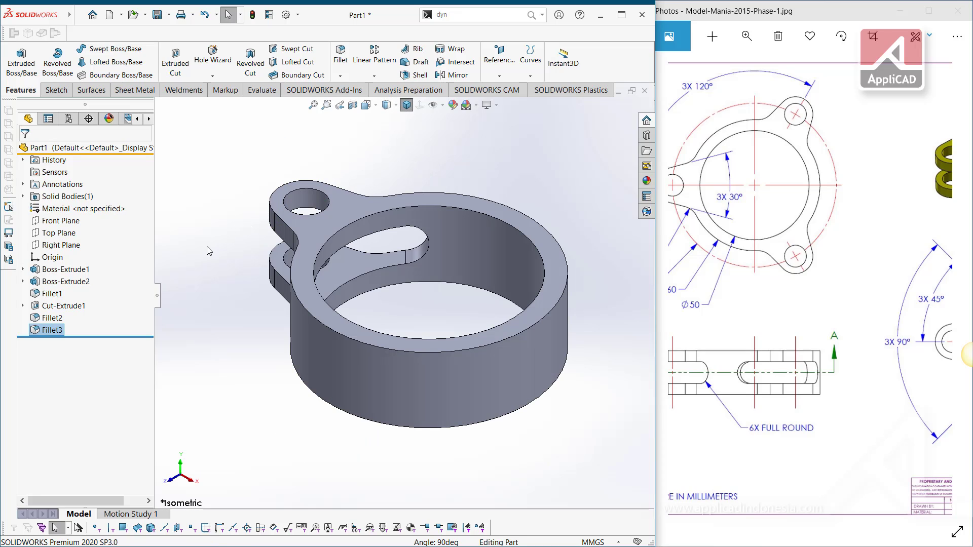
double_click(838, 272)
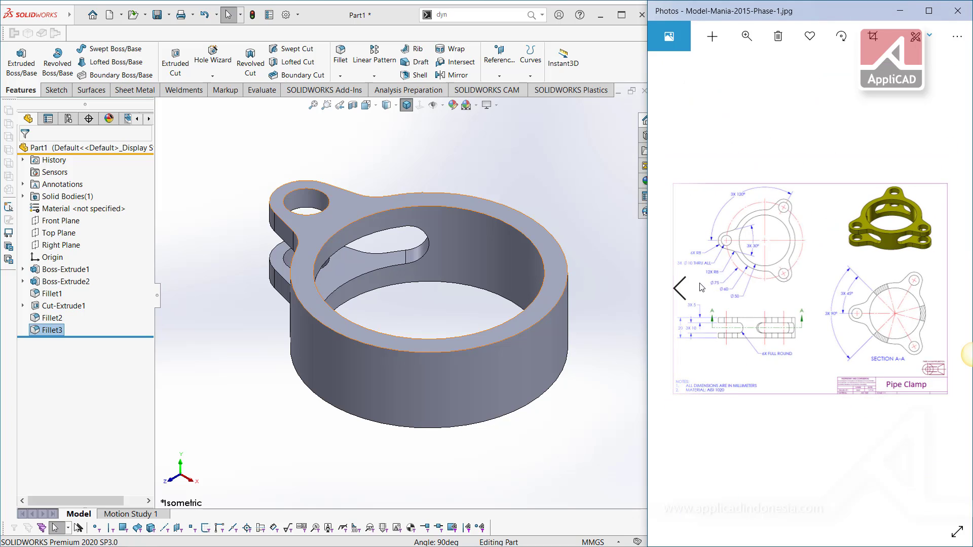
click(50, 306)
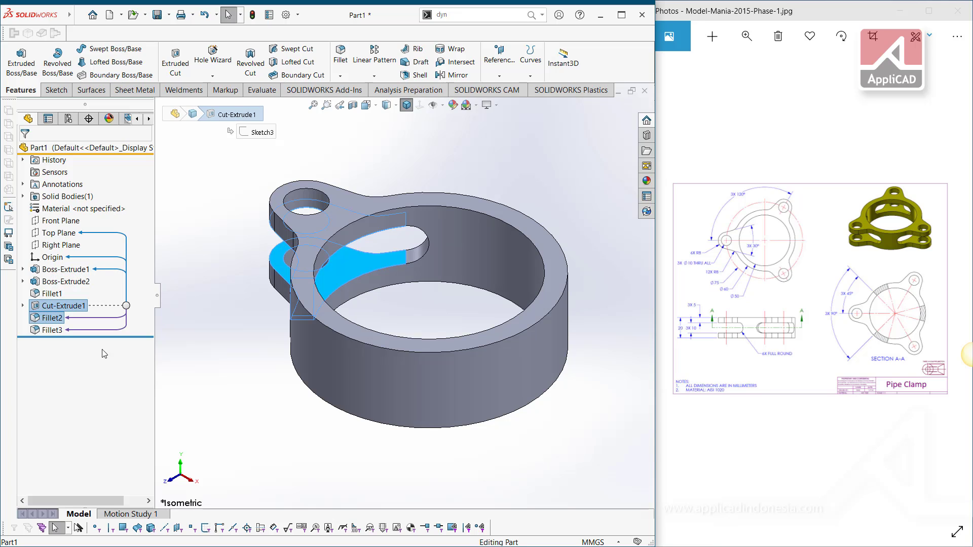
click(104, 353)
click(46, 294)
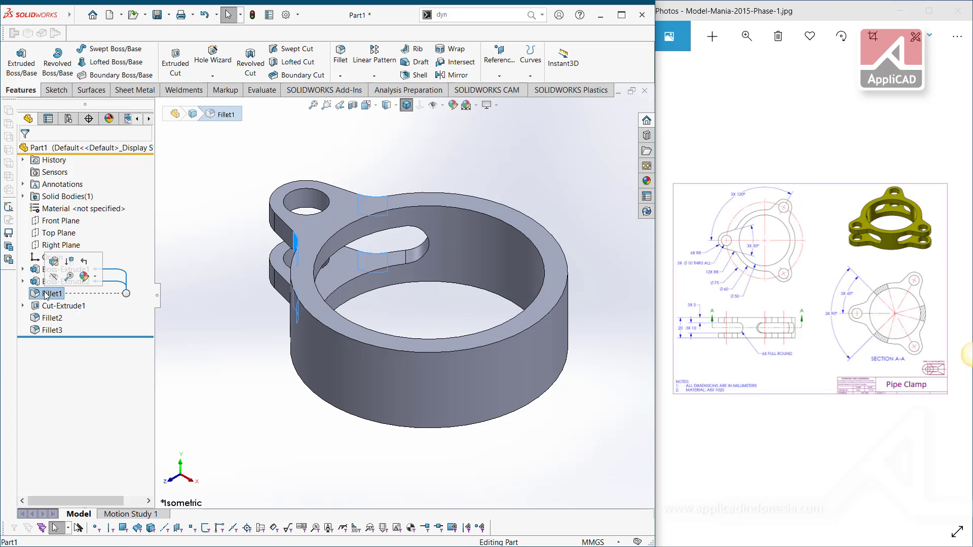
key(Up)
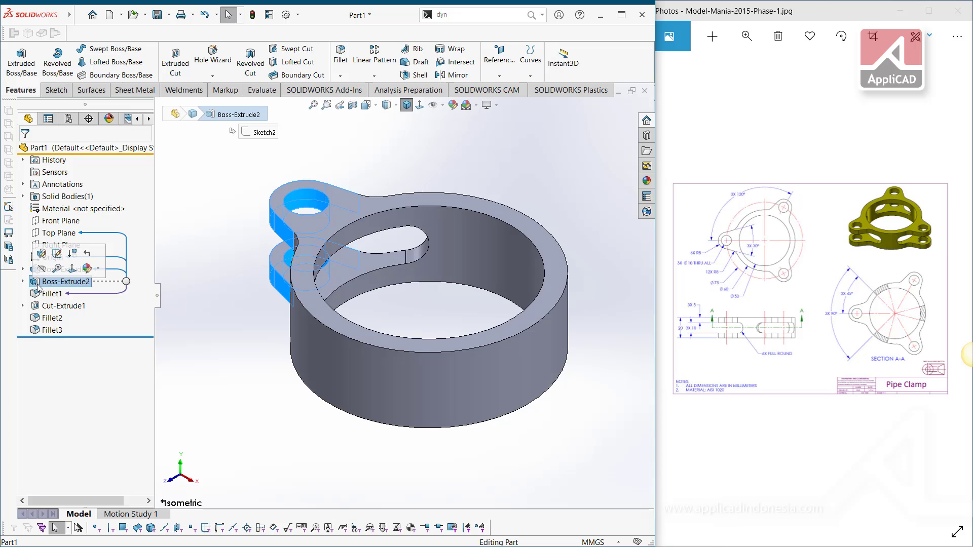
ctrl+click(48, 298)
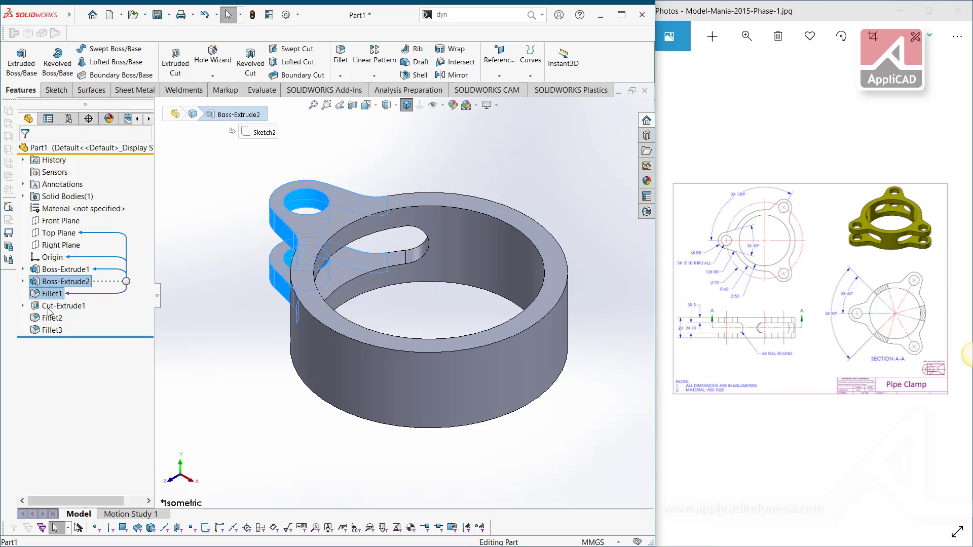
ctrl+click(48, 307)
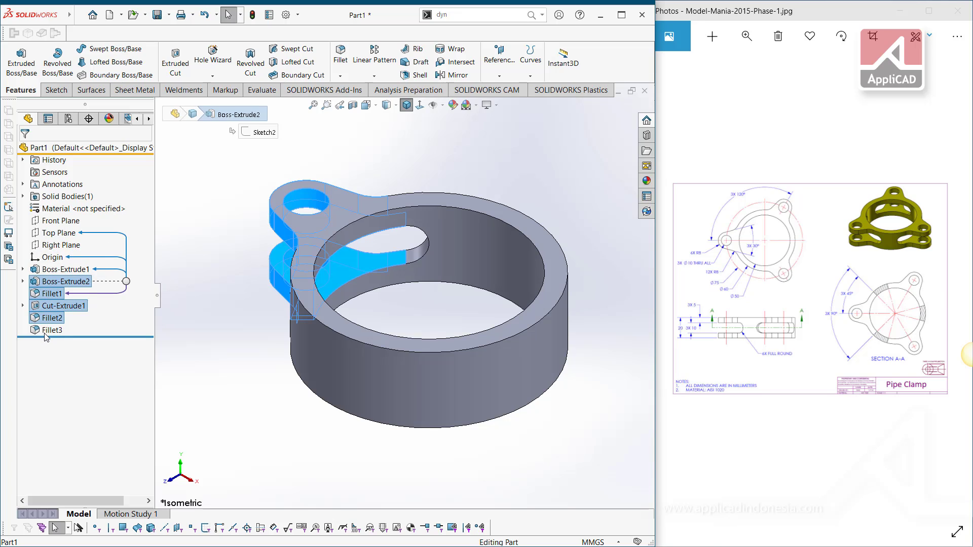
shift+click(48, 329)
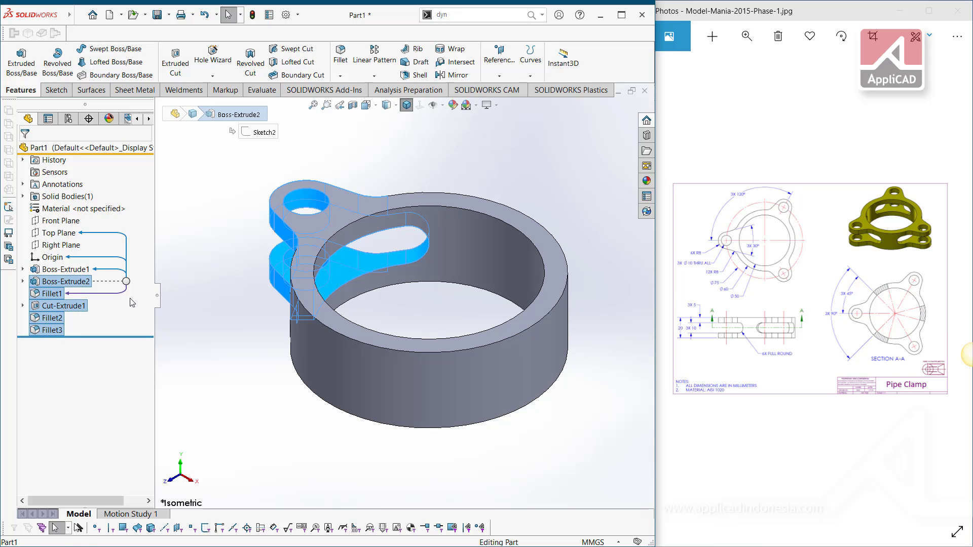
click(375, 79)
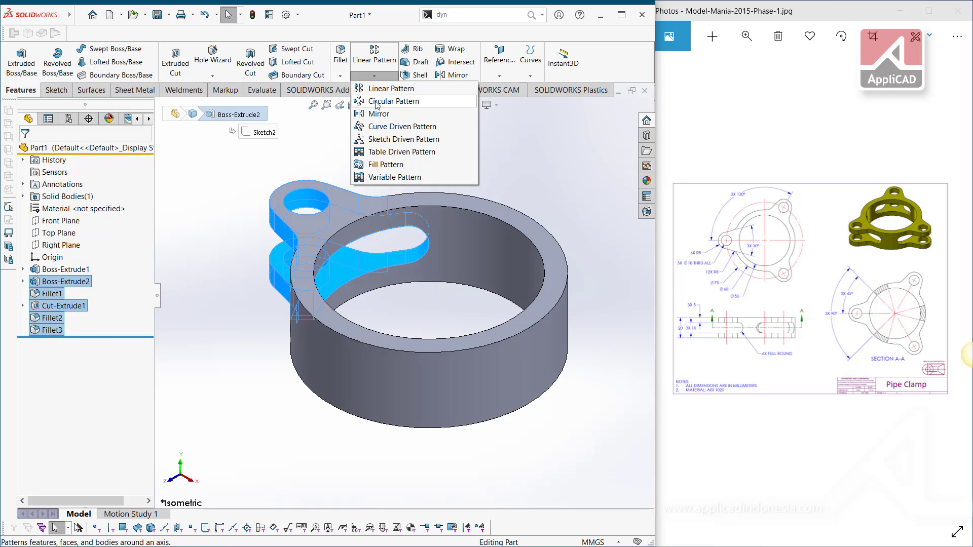
Circular-pattern the lug features about the ring's inner face: 3 instances, equally spaced over 360°
click(377, 101)
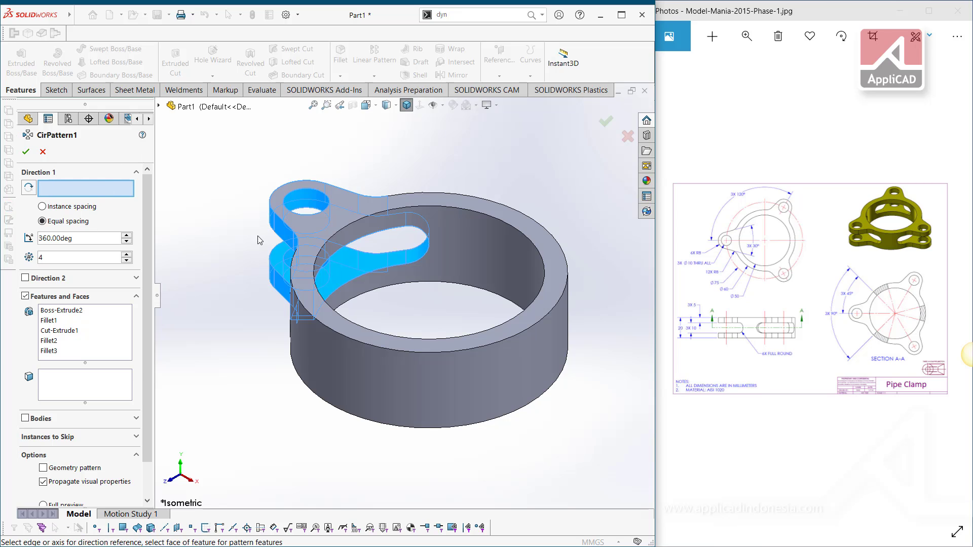
click(486, 249)
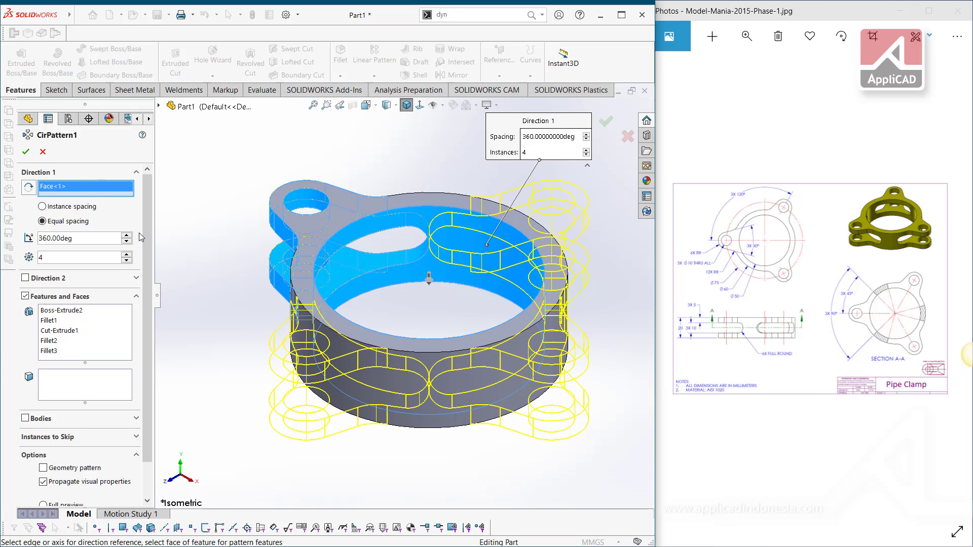
click(79, 223)
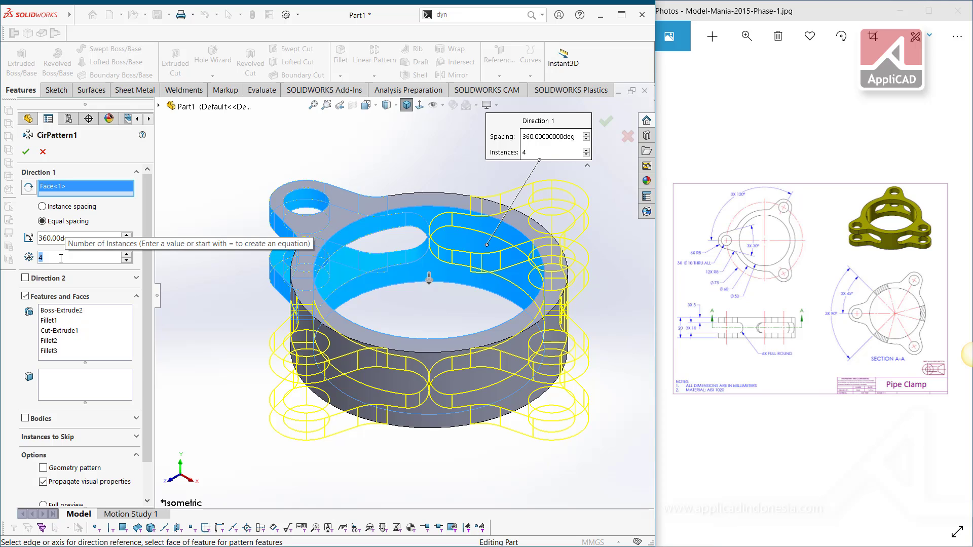
text(3)
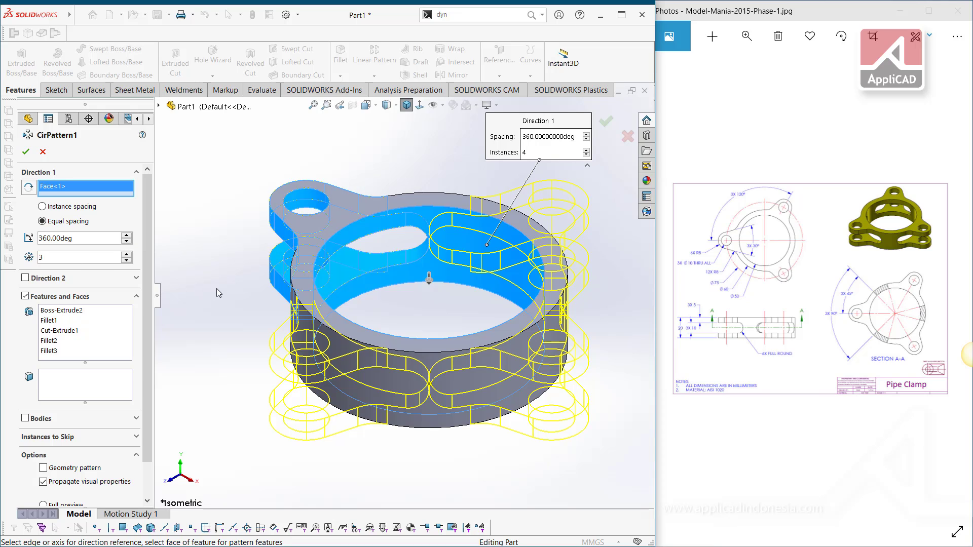
click(25, 152)
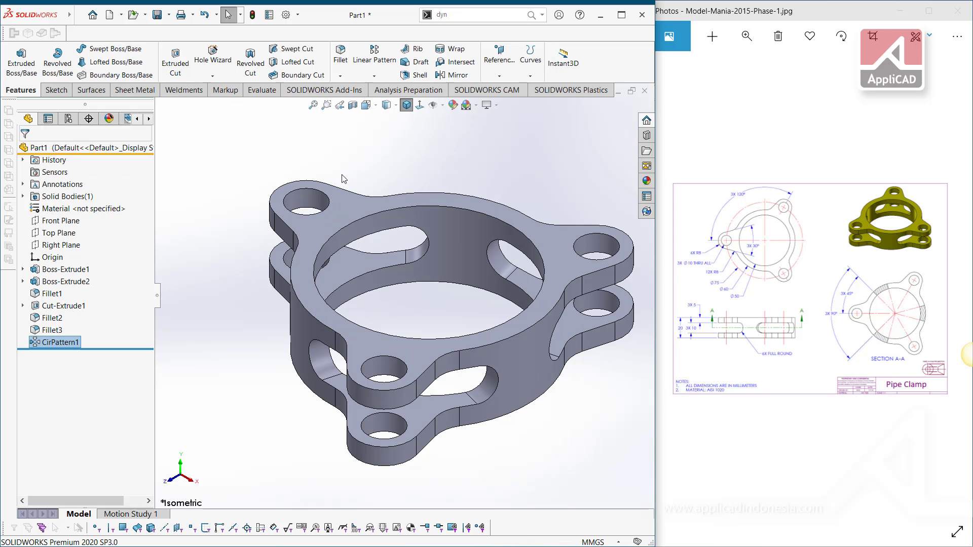
Check the material note on the reference drawing, then return to the part model
click(732, 388)
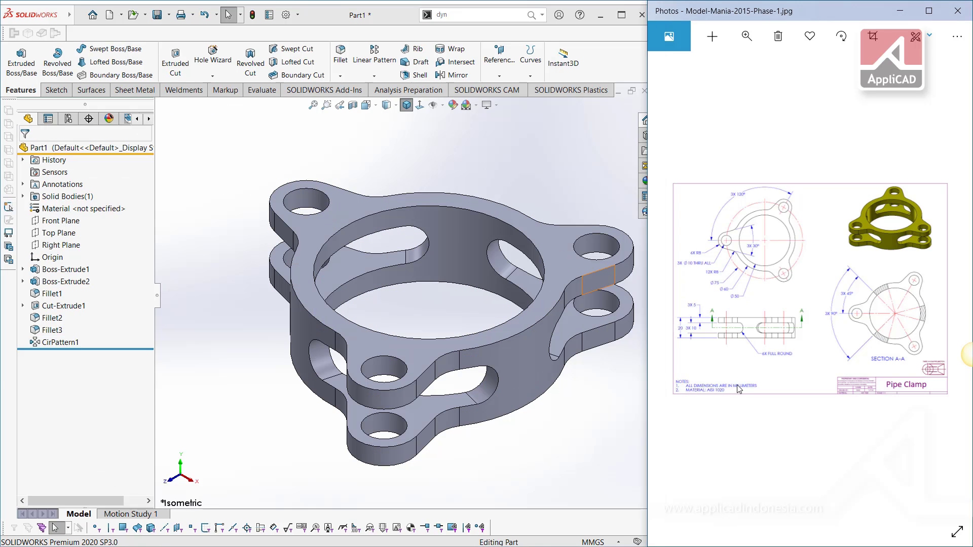
scroll(722, 392, up, 2)
scroll(722, 392, up, 1)
scroll(725, 437, up, 1)
scroll(725, 437, up, 1)
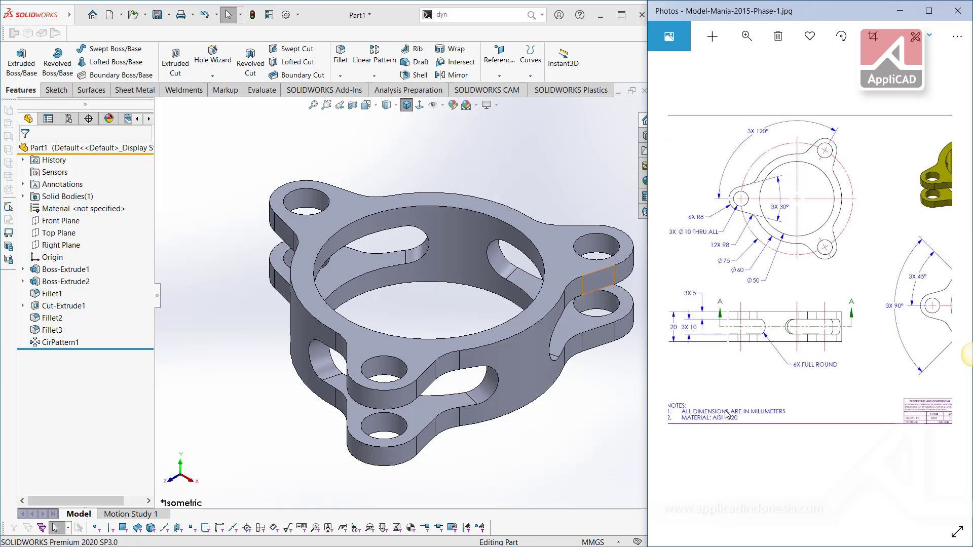
scroll(773, 380, down, 3)
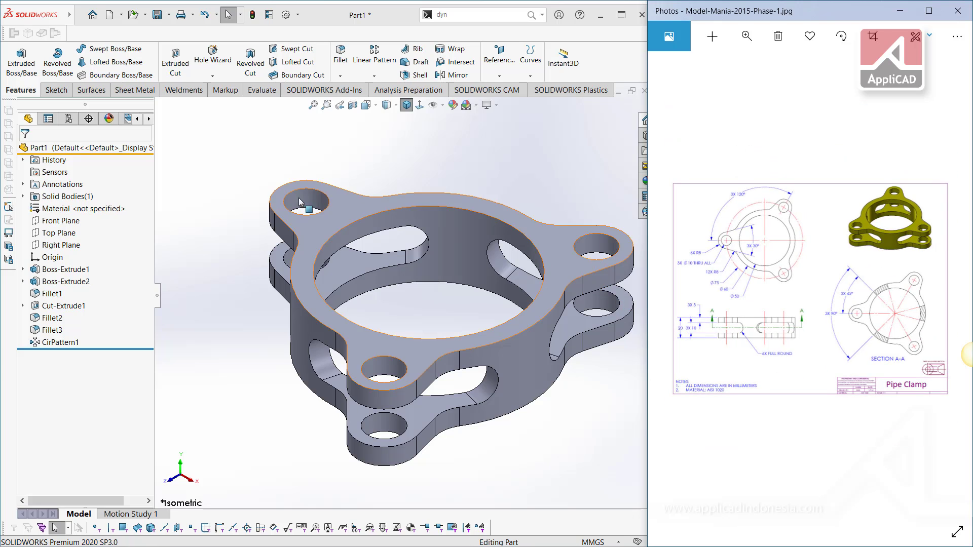
click(468, 178)
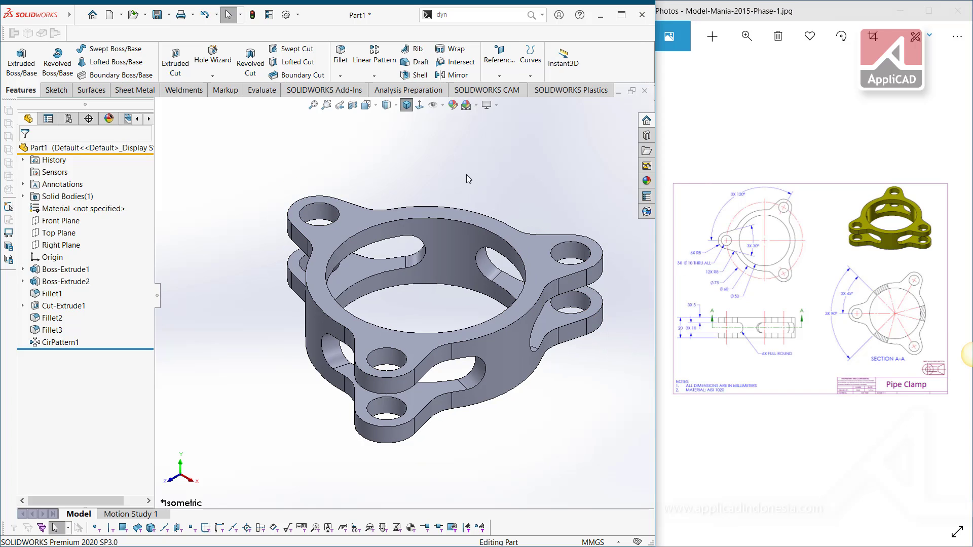
Assign AISI 1020 steel from the material library to the part via Edit Material
right_click(45, 210)
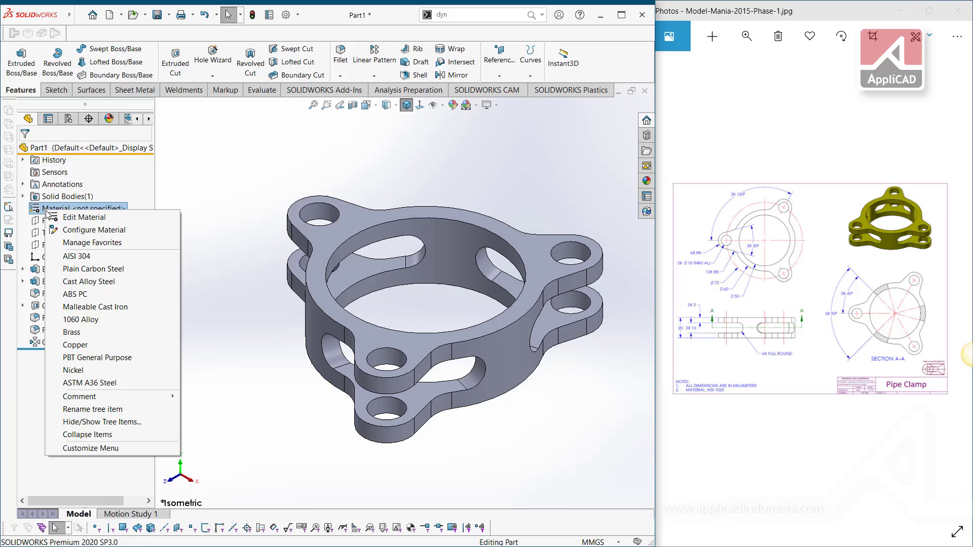
click(92, 223)
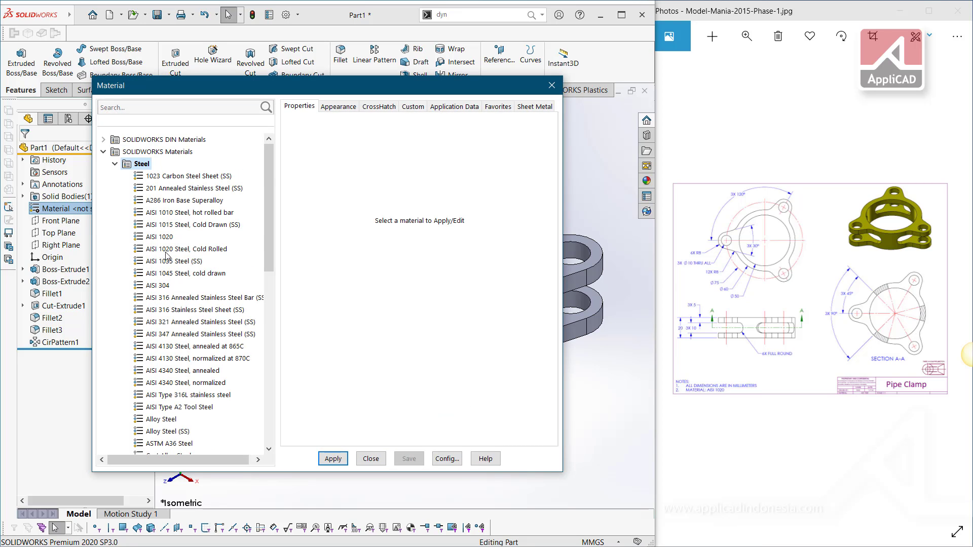
click(158, 238)
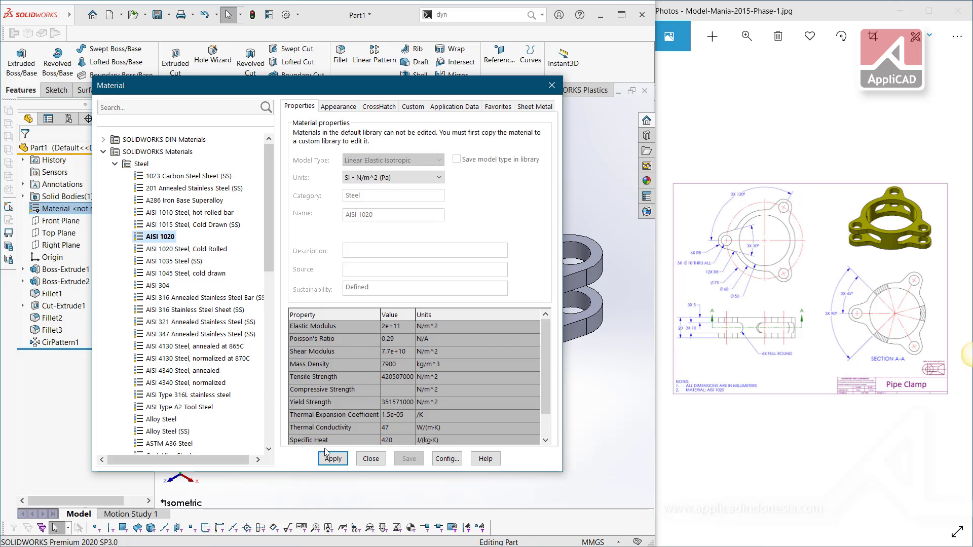
click(333, 458)
click(371, 459)
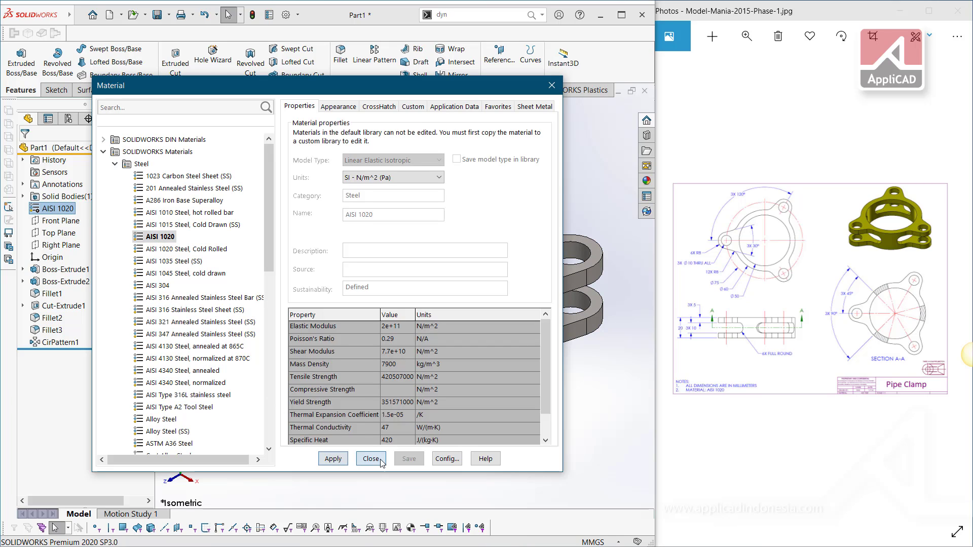